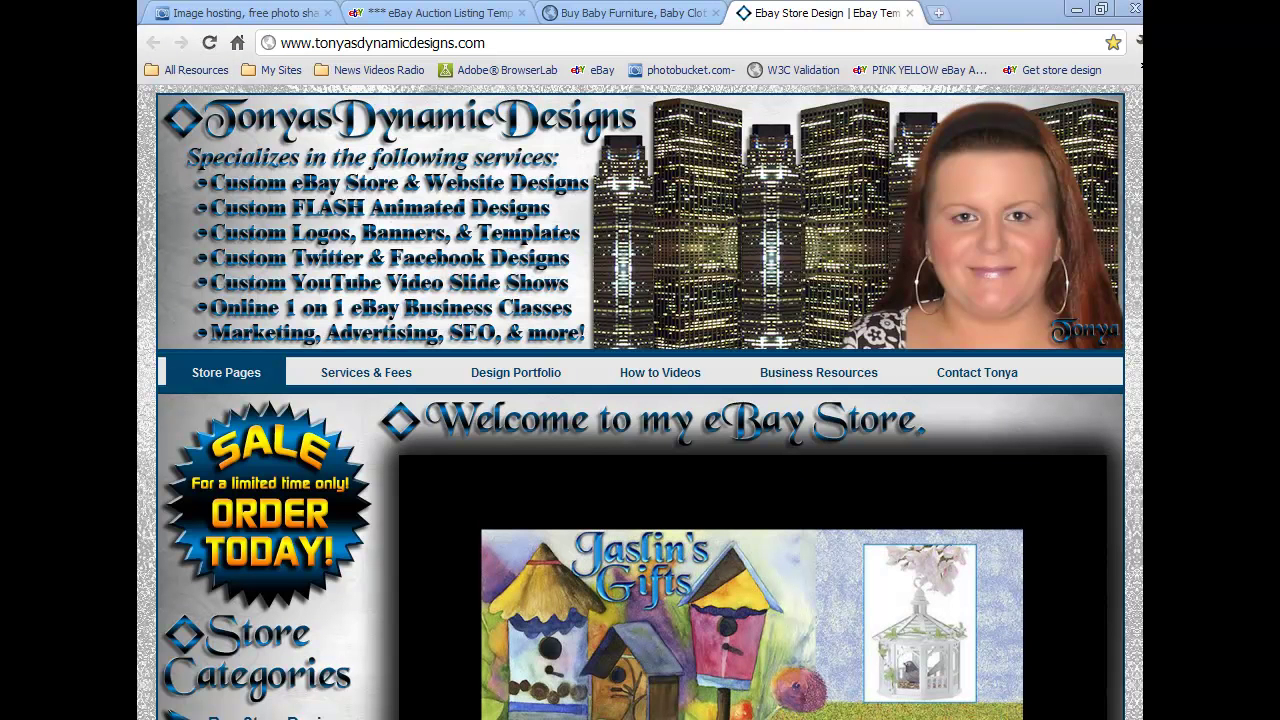
Examine the ebay-listing-template page from its banner and navigation links through the item description, payment and shipping sections.
left_click(680, 13)
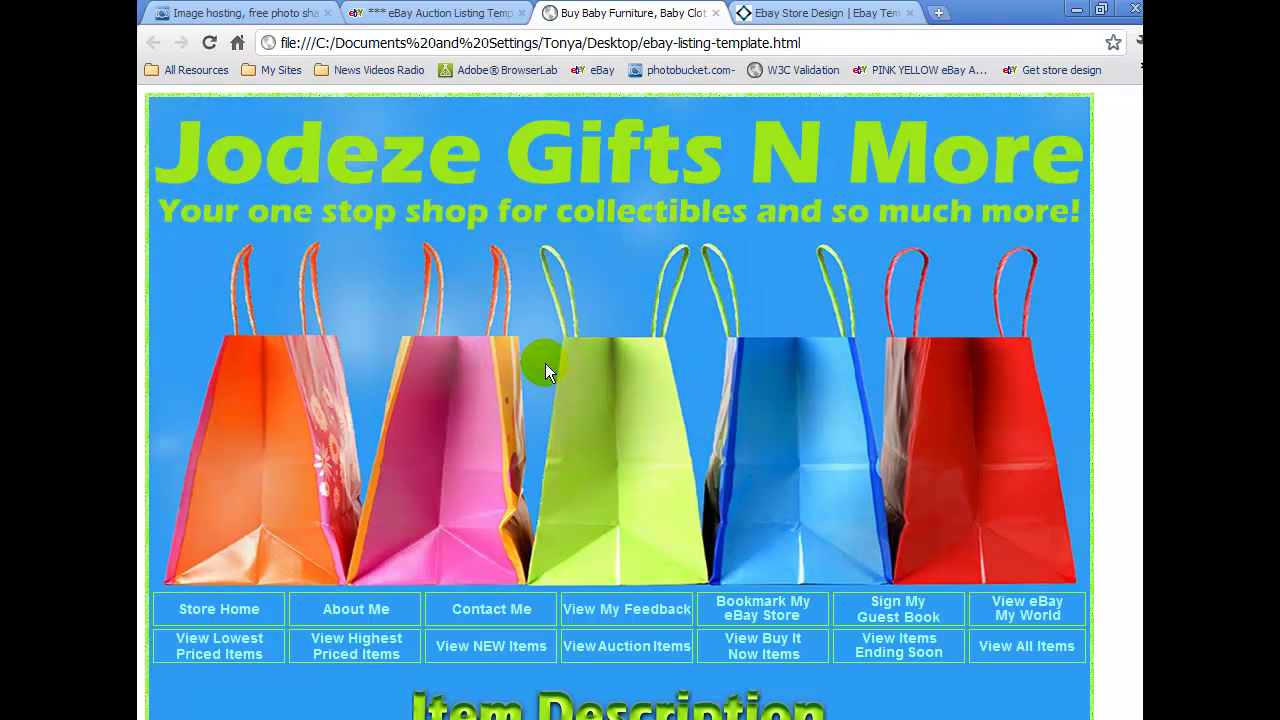
scroll(610, 355, "down", 3)
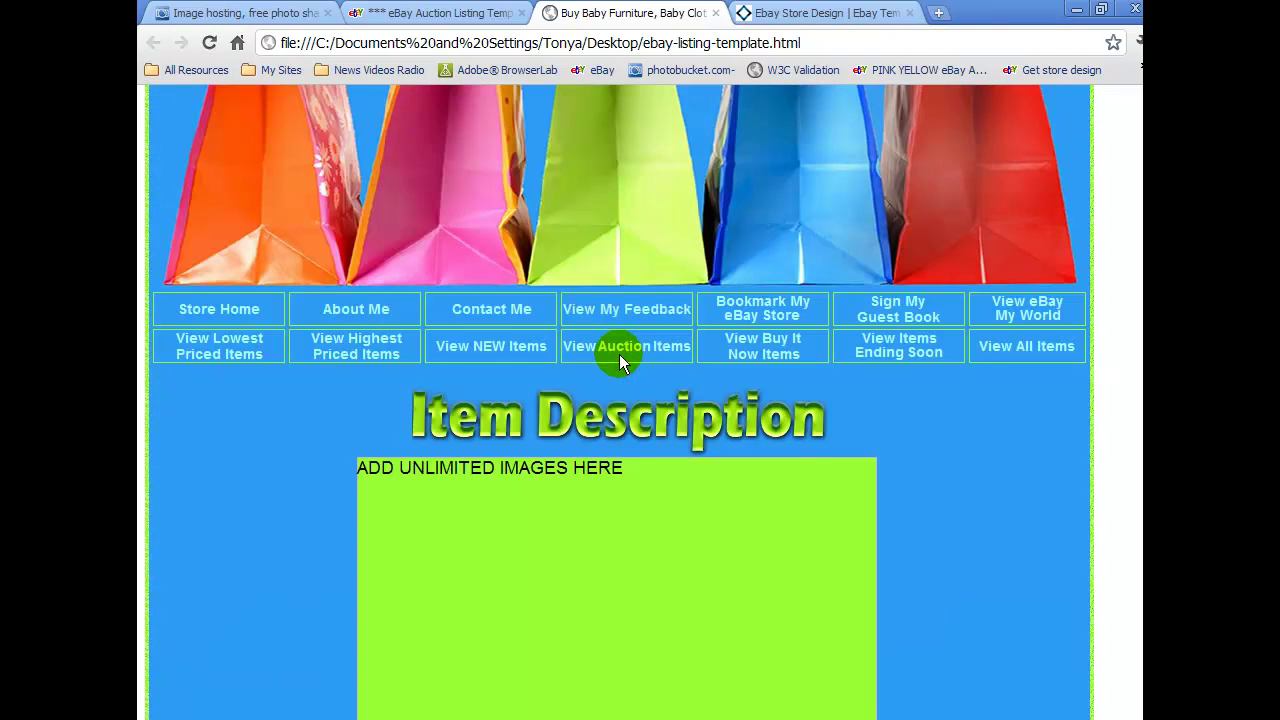
scroll(288, 306, "down", 1)
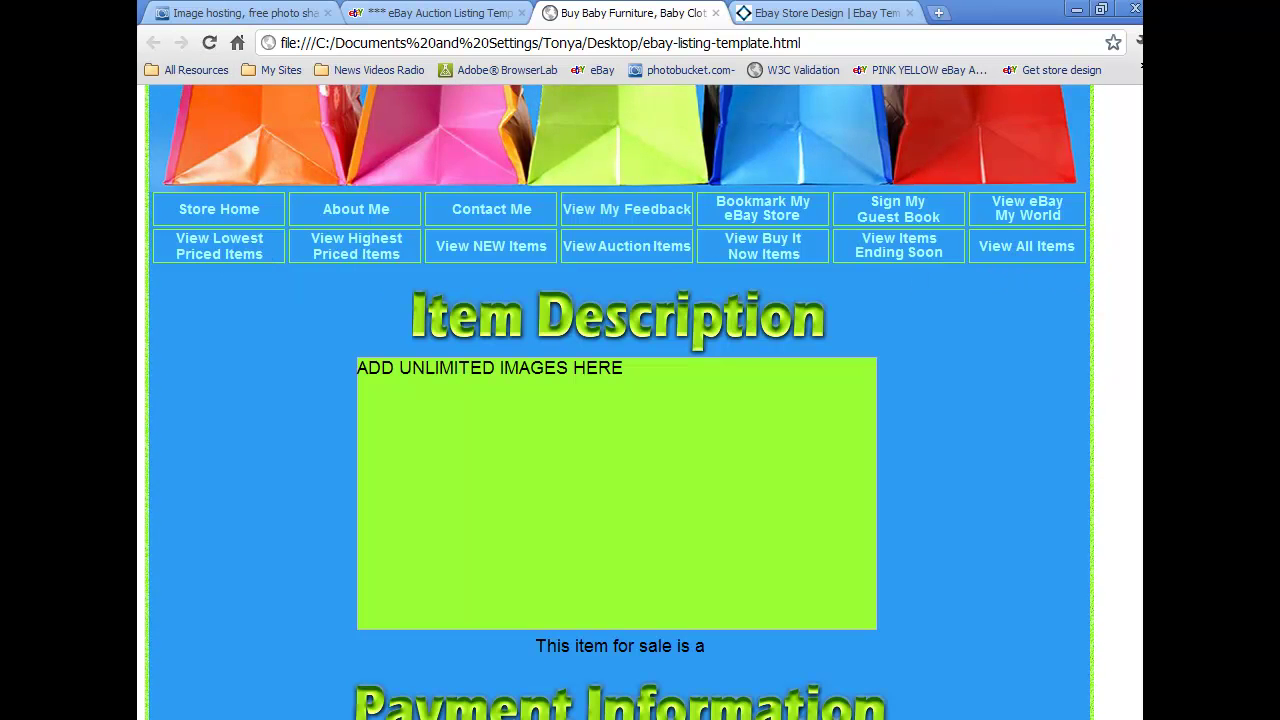
scroll(620, 400, "down", 2)
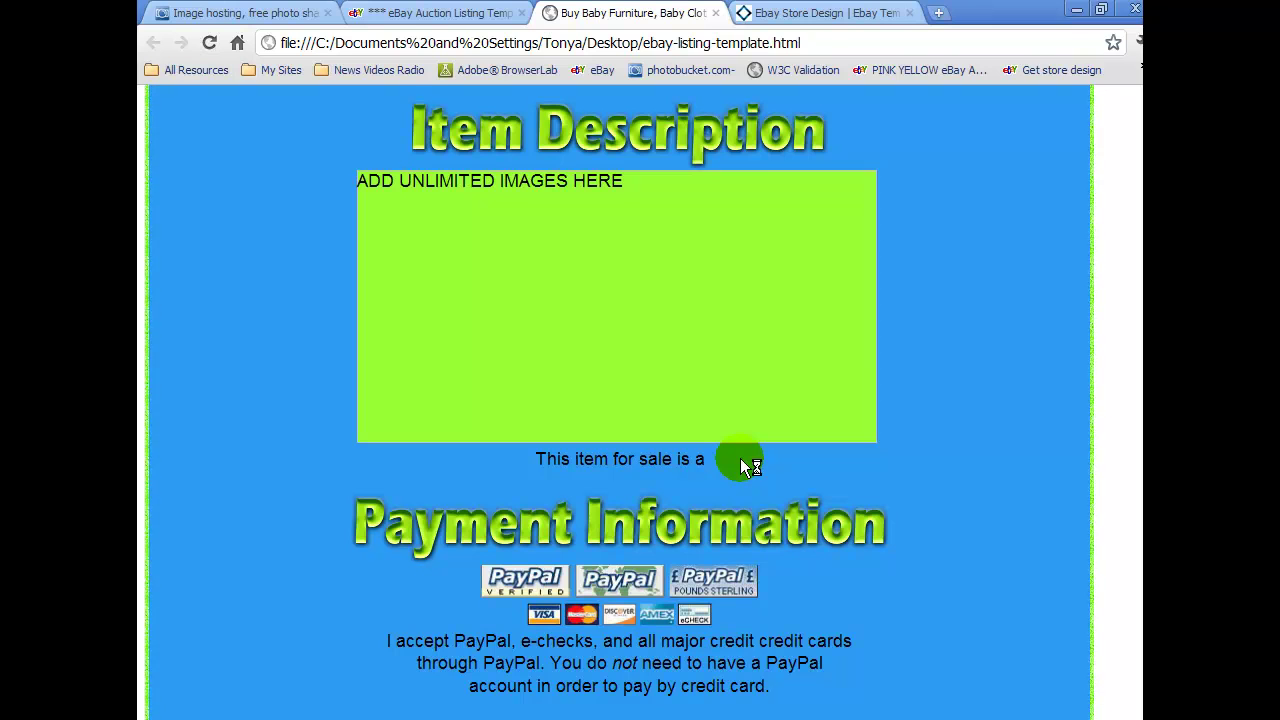
scroll(740, 458, "down", 3)
scroll(620, 400, "down", 5)
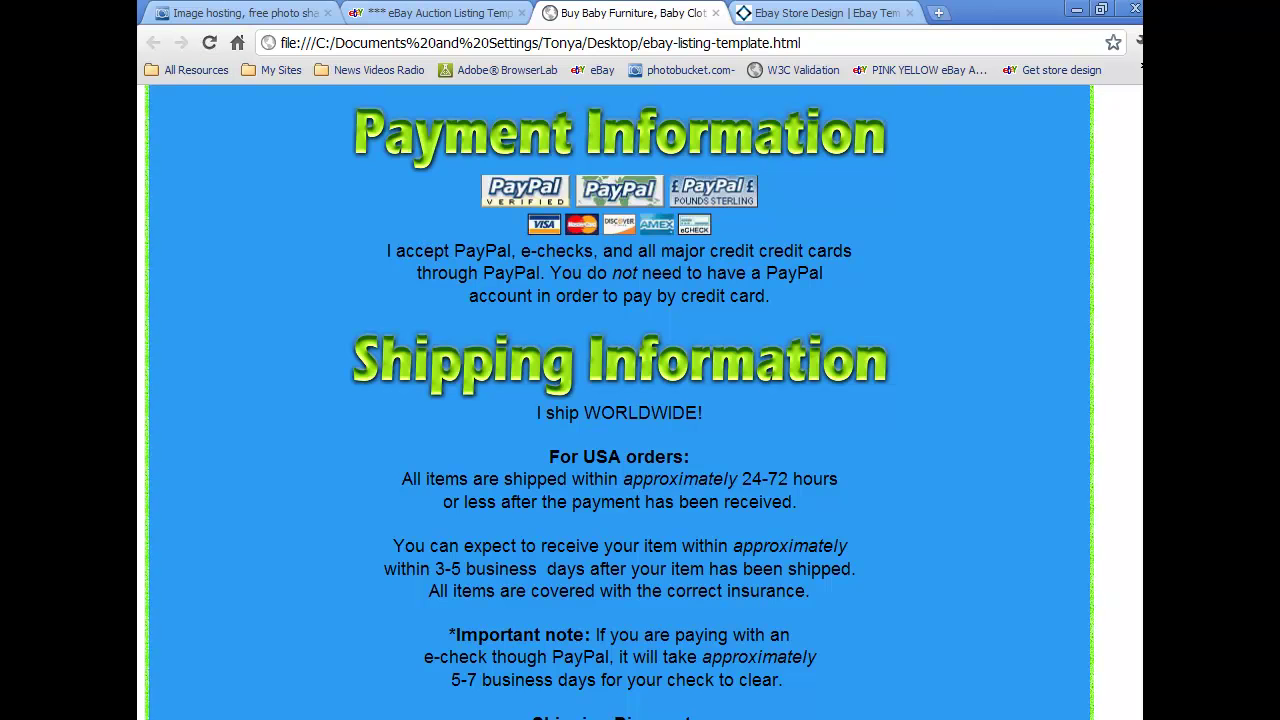
scroll(620, 400, "down", 4)
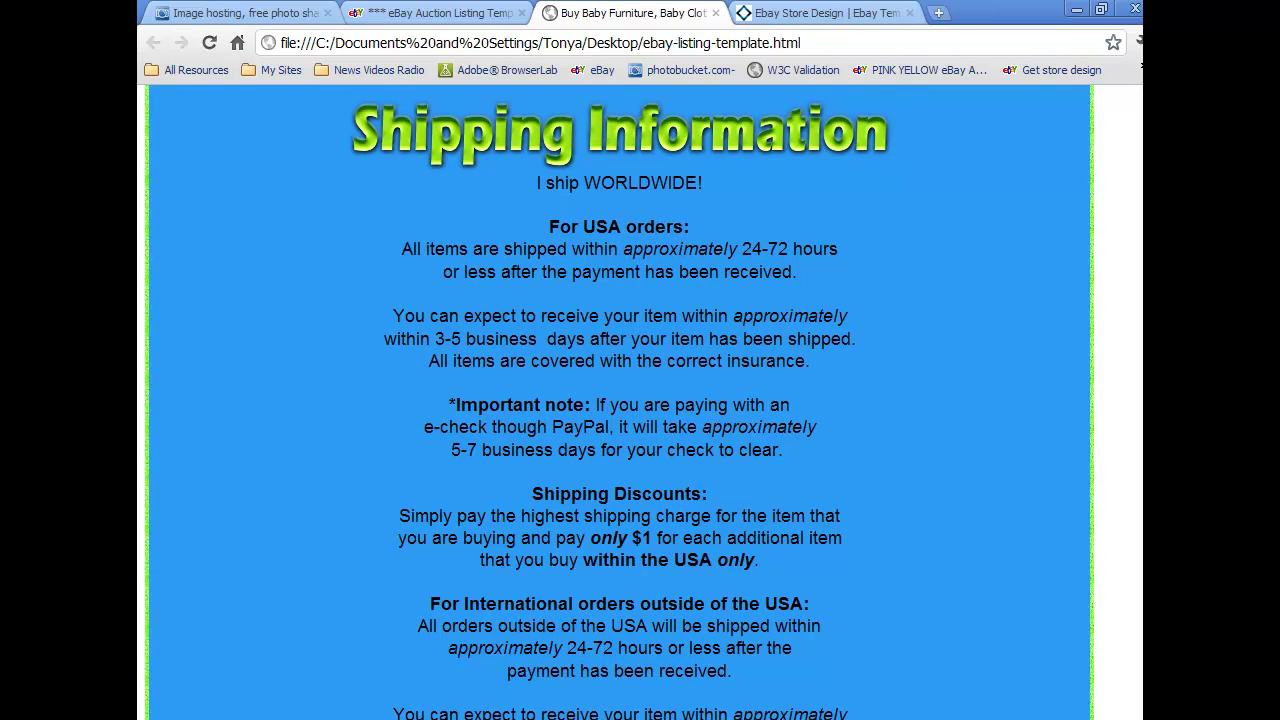
scroll(620, 400, "down", 10)
scroll(620, 400, "down", 1)
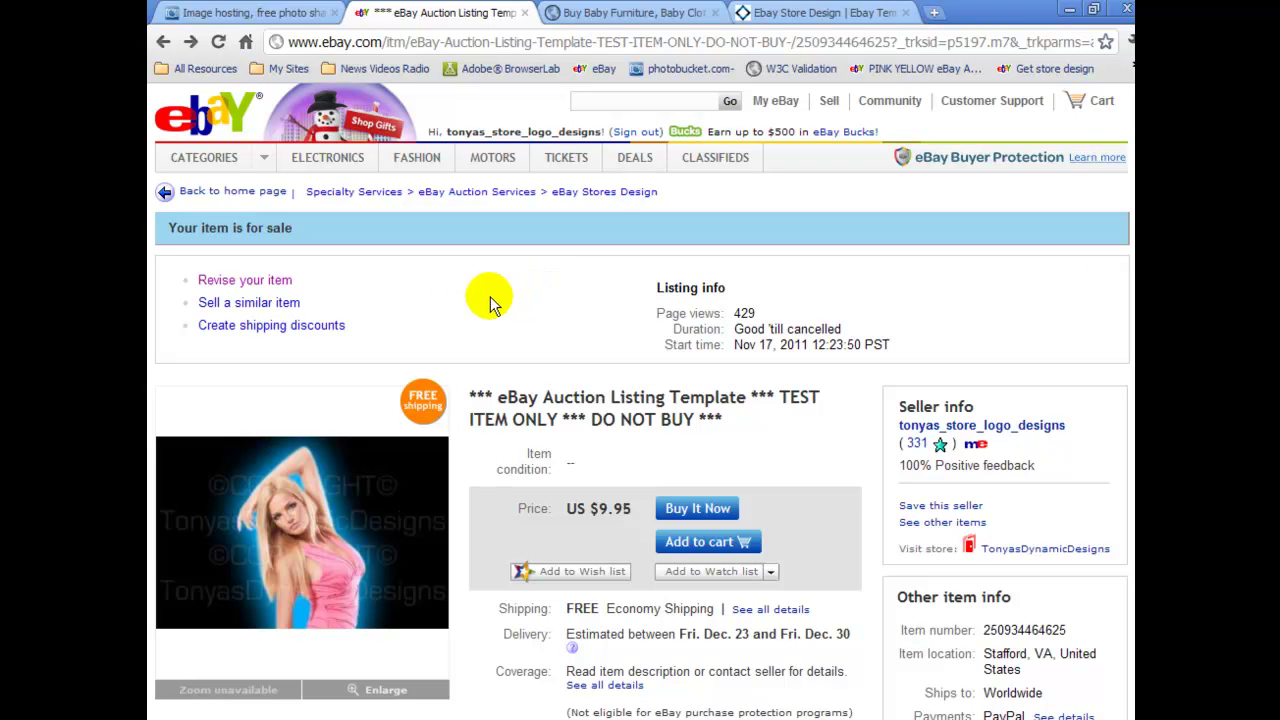
Open the test eBay listing for revision and copy the text under its Item Description heading.
left_click(276, 284)
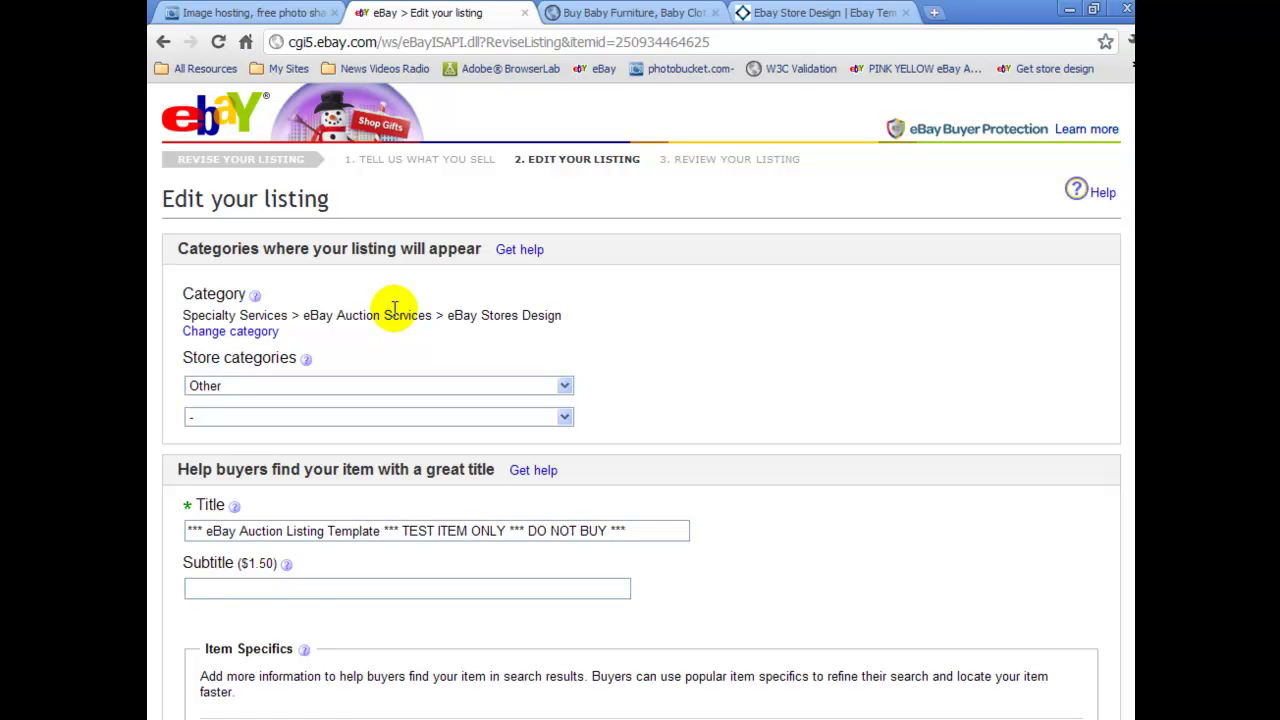
scroll(691, 369, "down", 1)
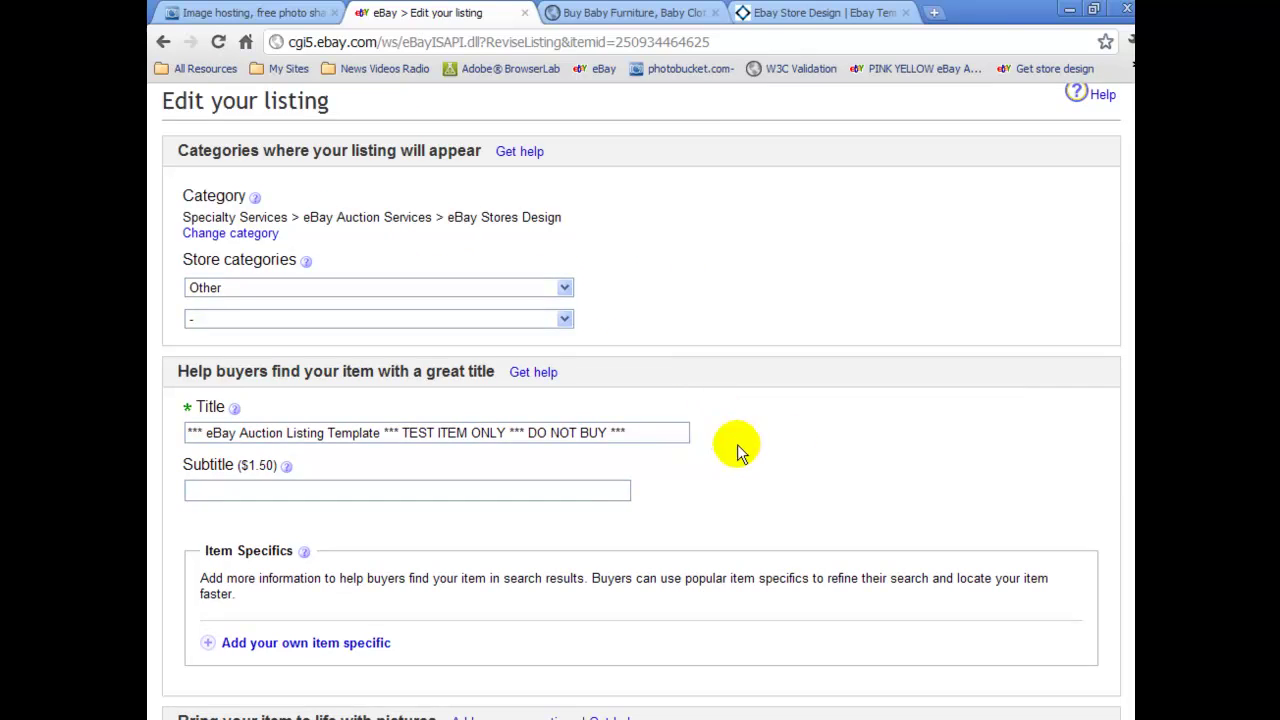
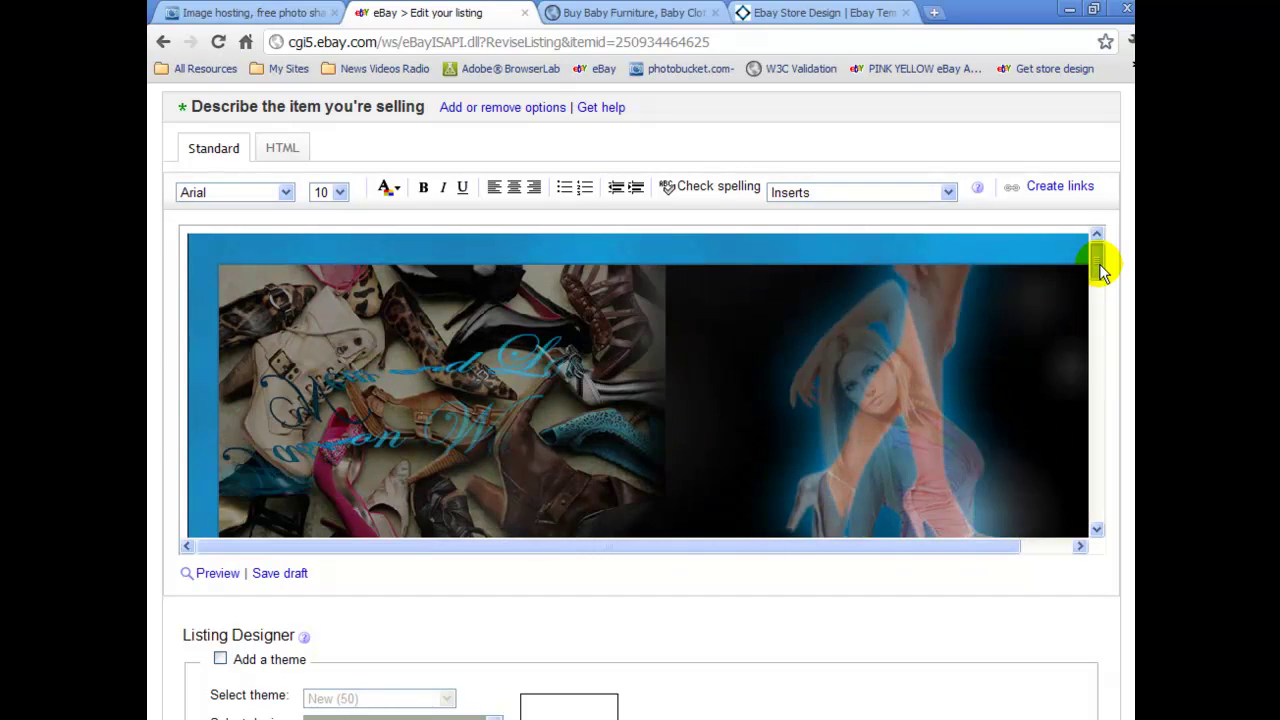
left_click_drag(1100, 267, 1100, 318)
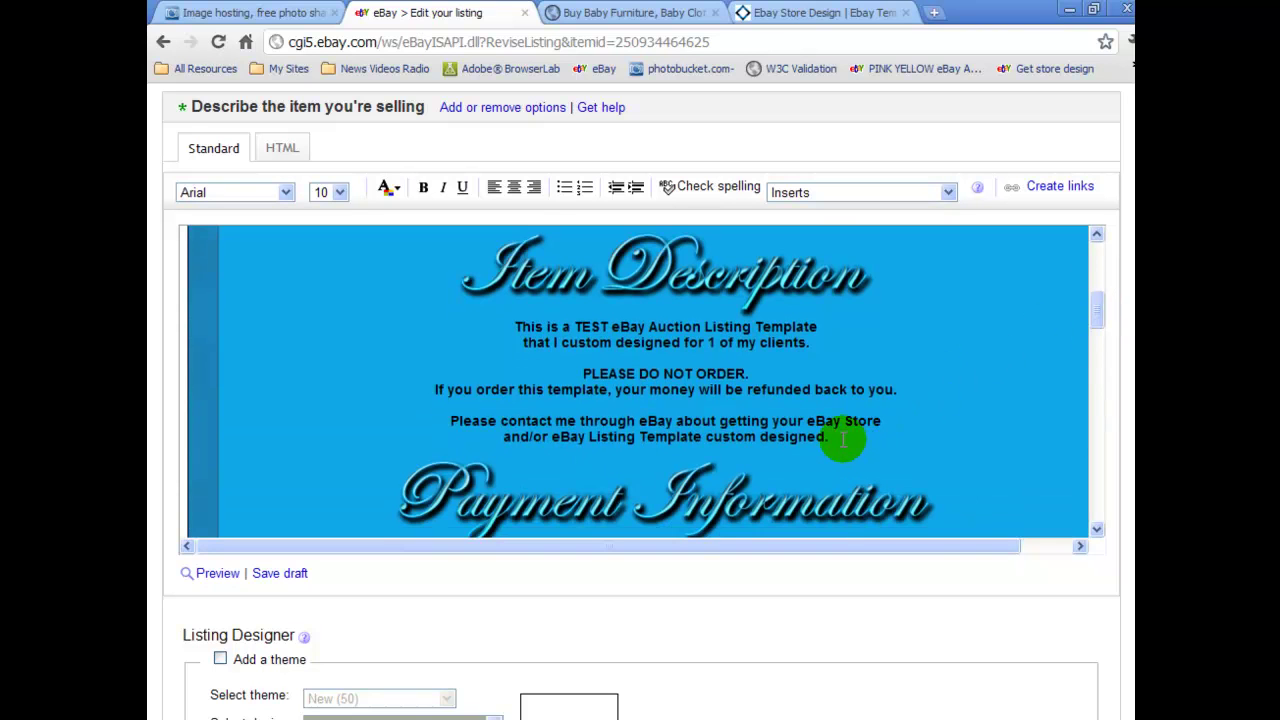
left_click_drag(832, 438, 500, 330)
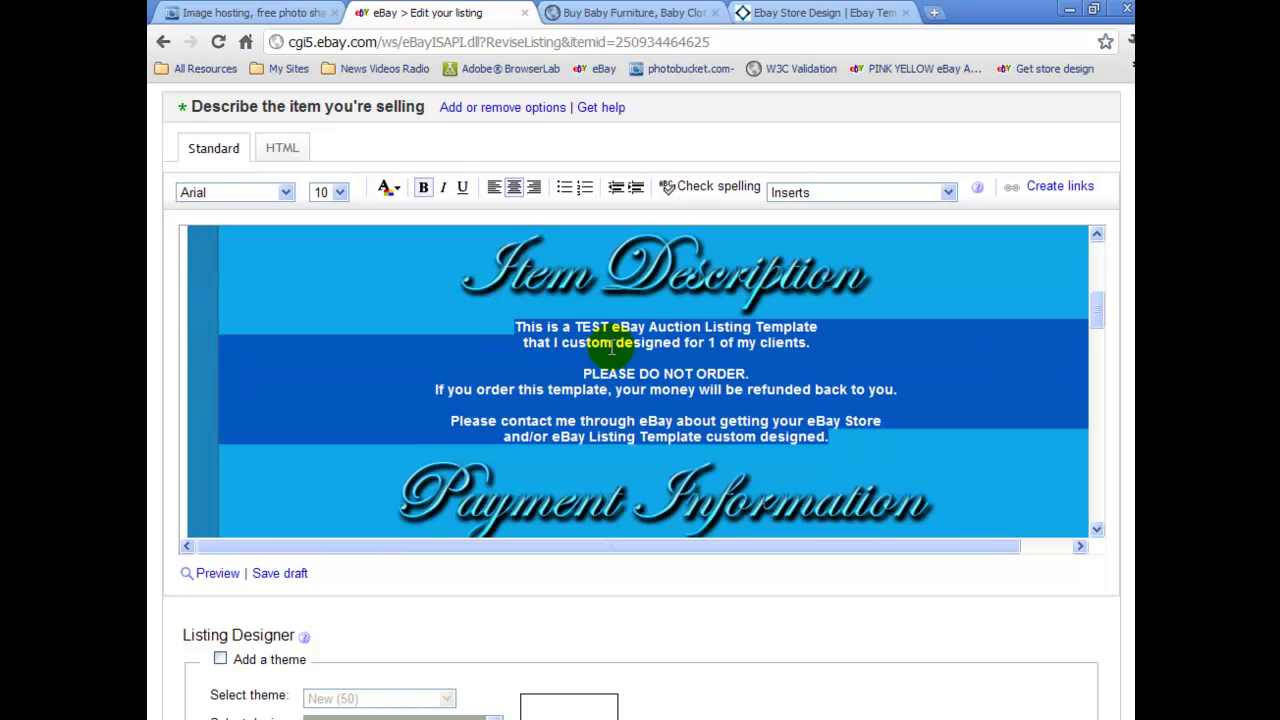
right_click(611, 345)
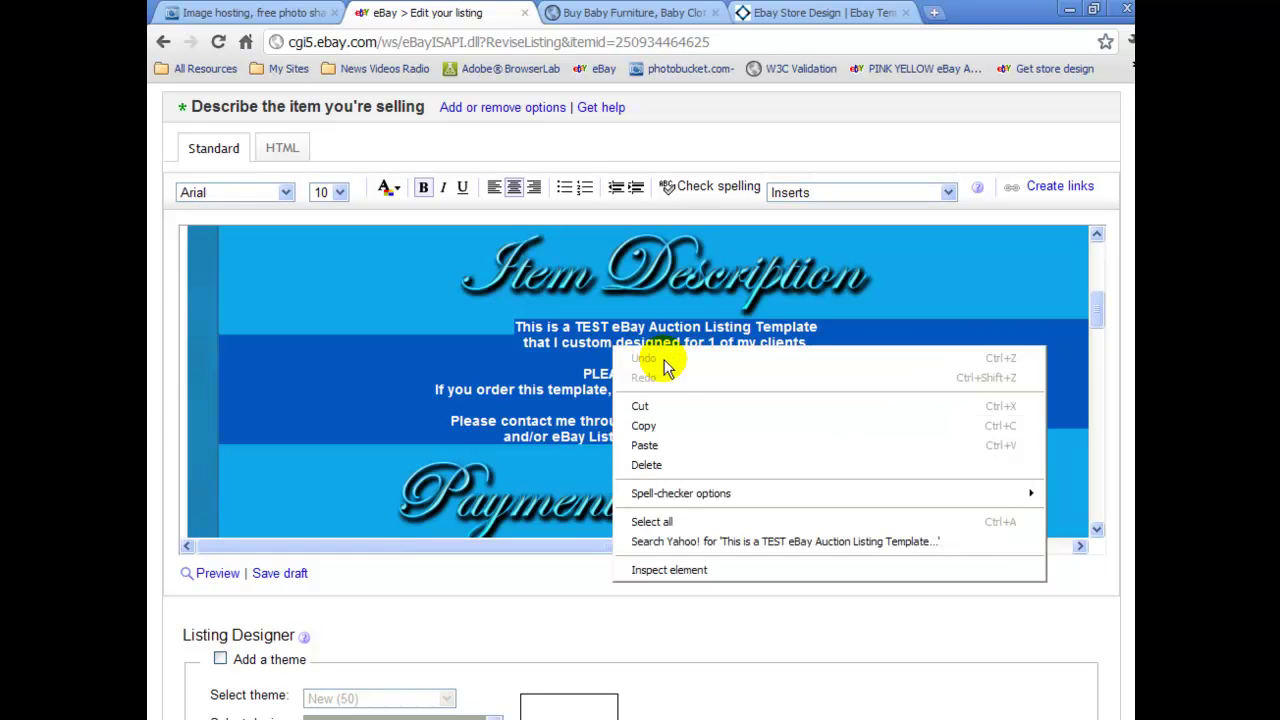
left_click(666, 426)
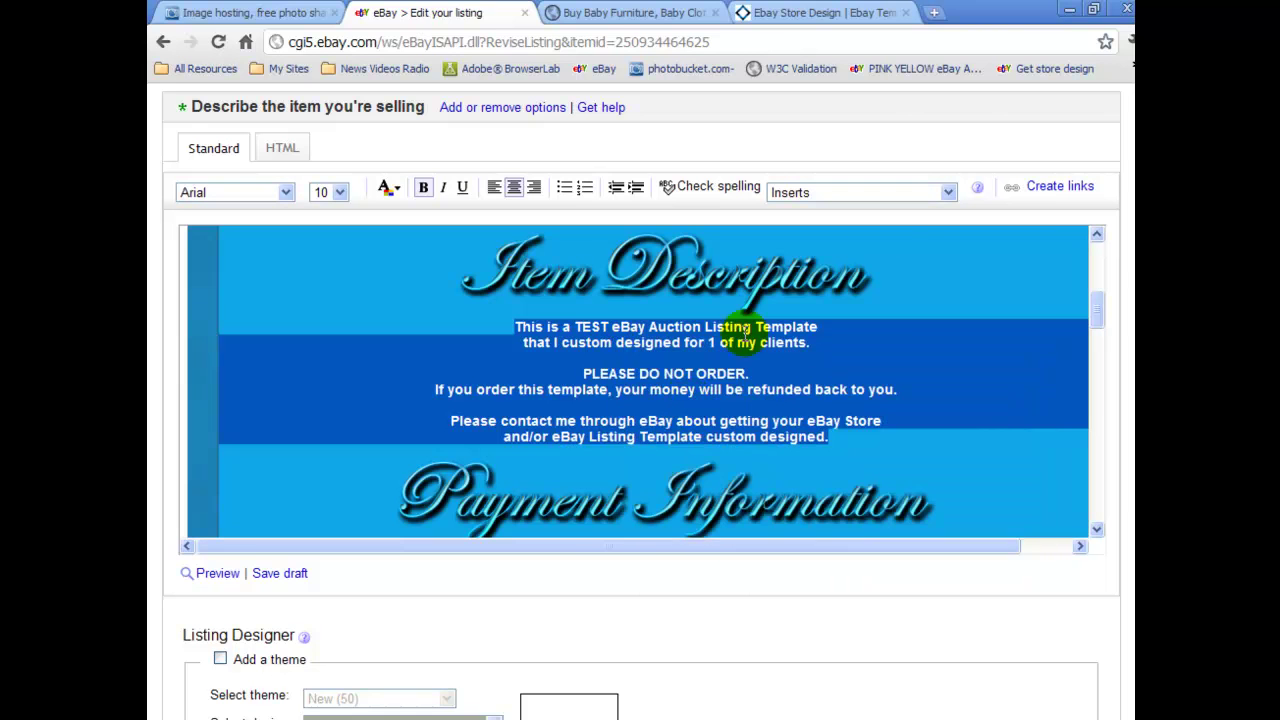
Switch to Notepad and paste the copied item description into a new blank document.
left_click(1068, 12)
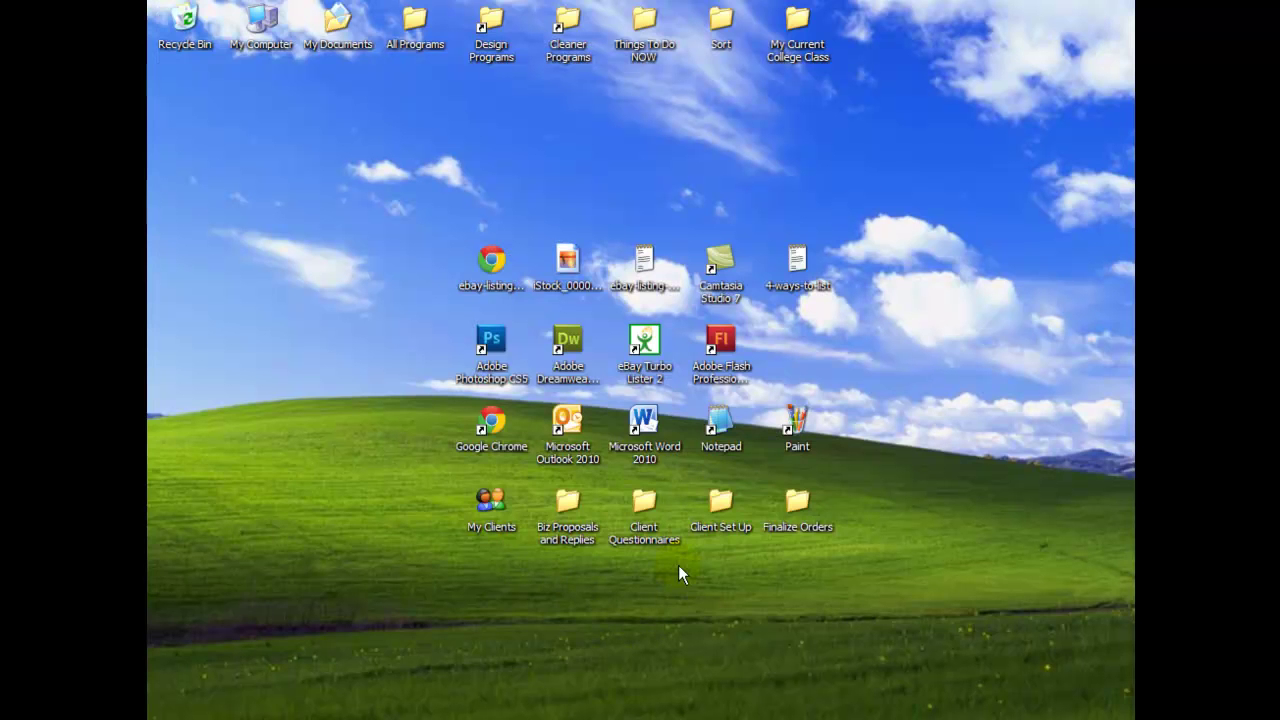
double_click(718, 426)
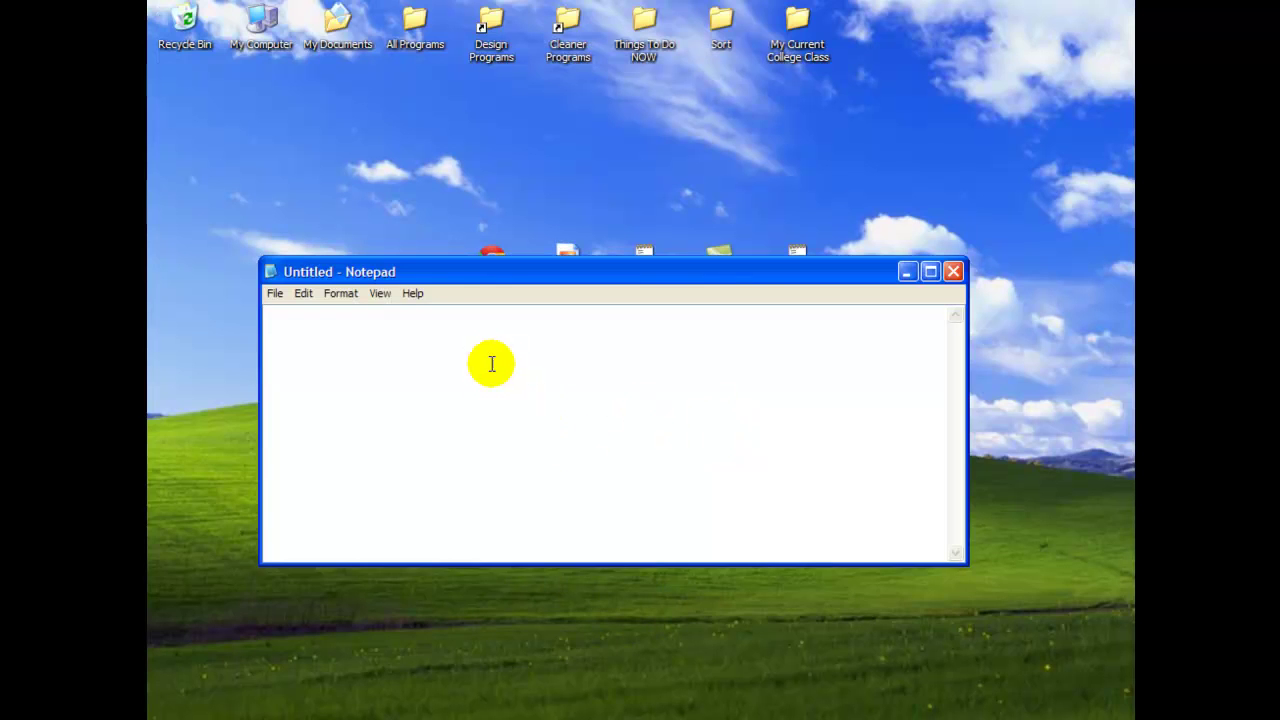
right_click(491, 363)
left_click(535, 425)
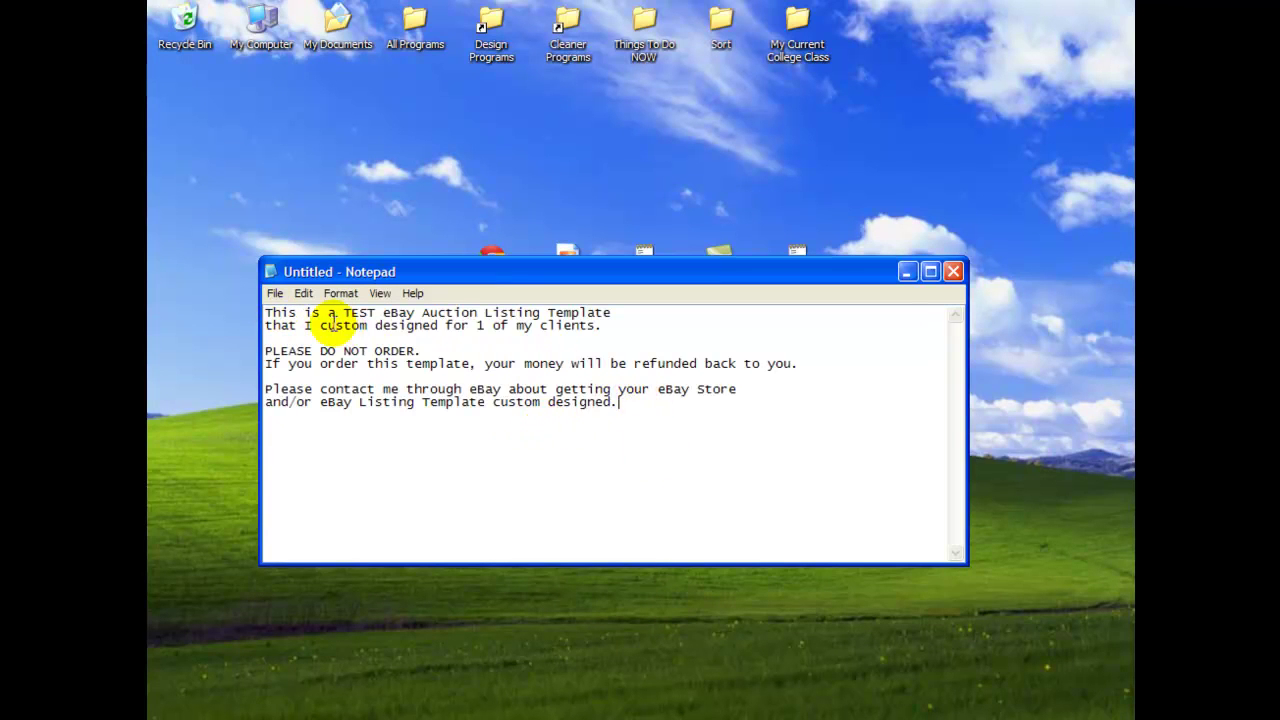
Save the text document on the Desktop as item-description and close it.
left_click(274, 293)
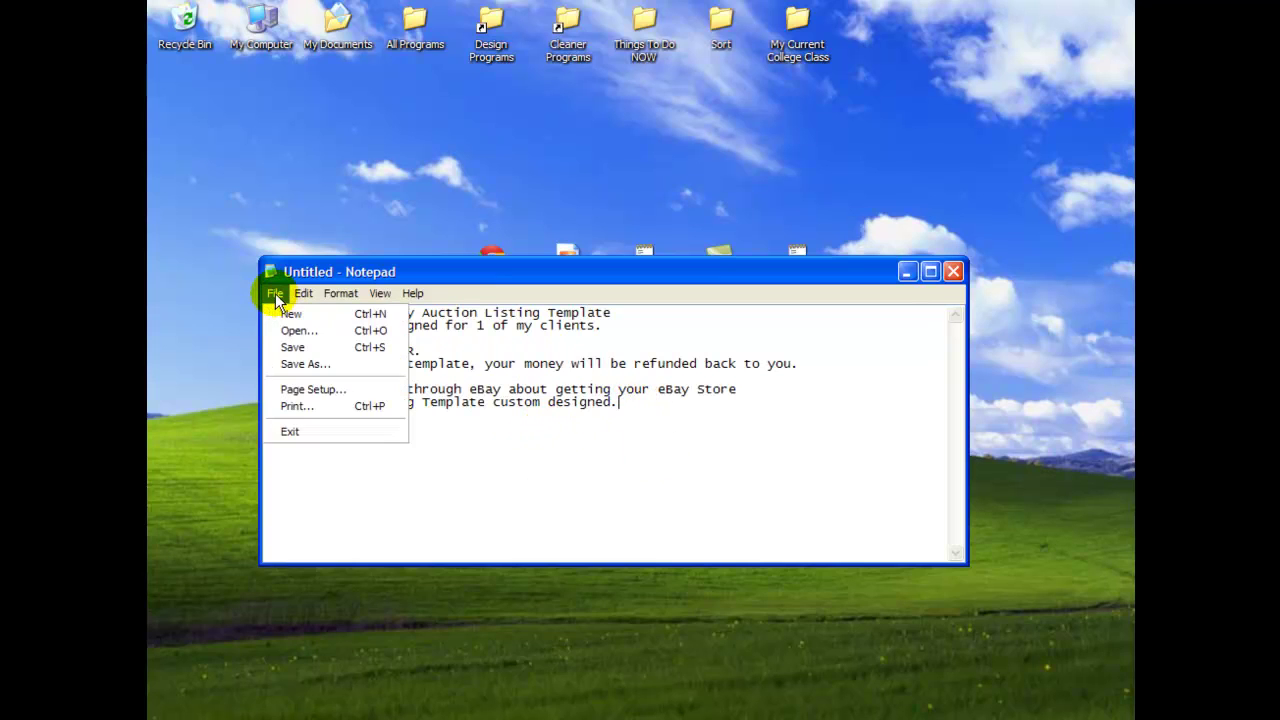
left_click(302, 366)
type("item-description")
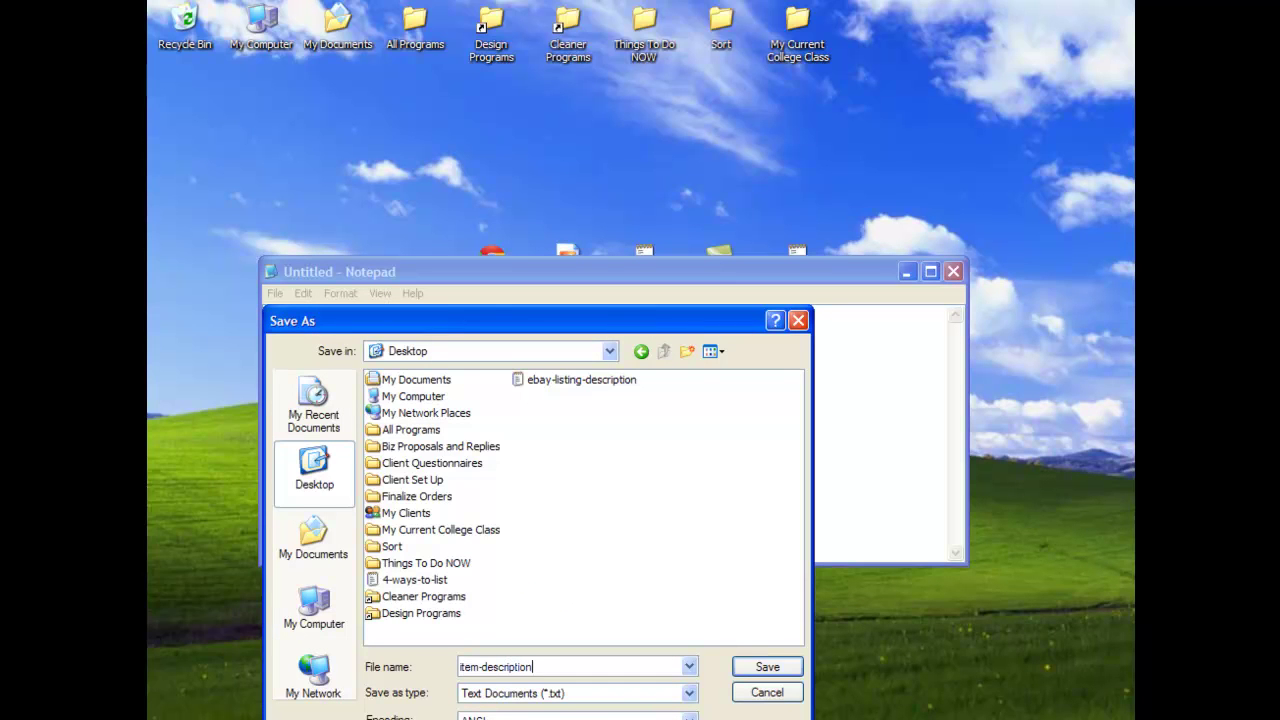
left_click(767, 666)
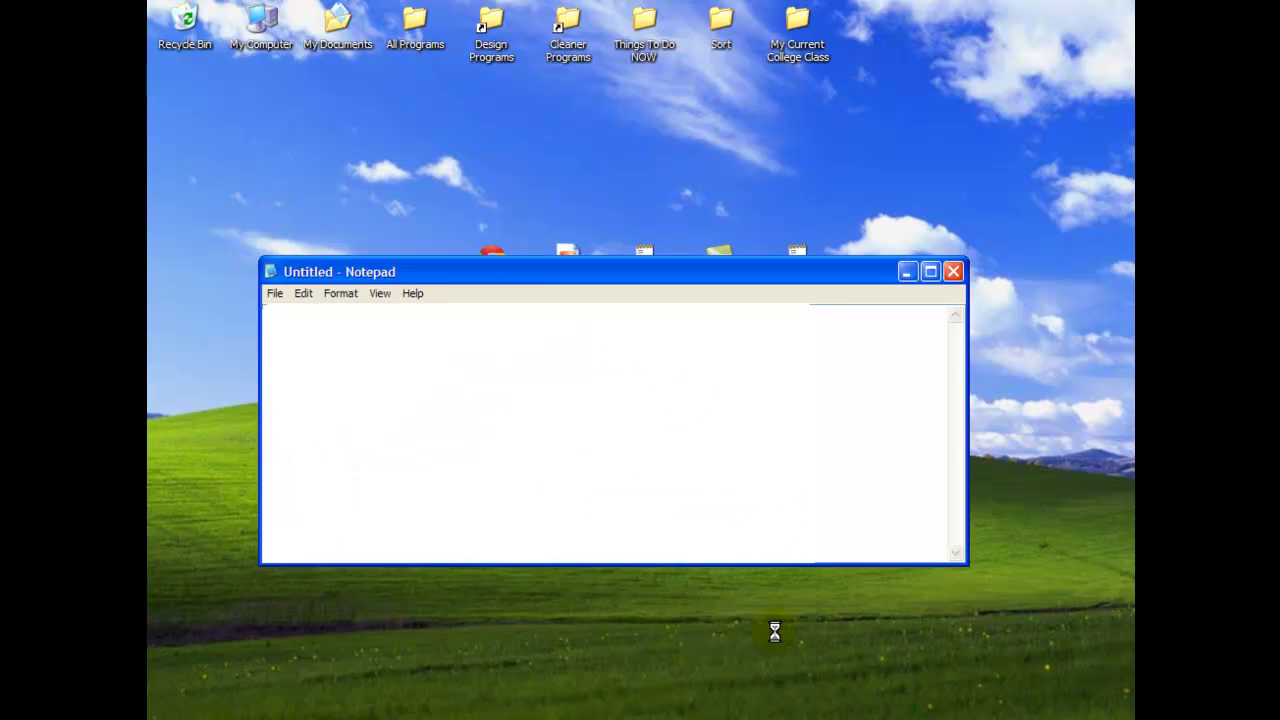
left_click(953, 271)
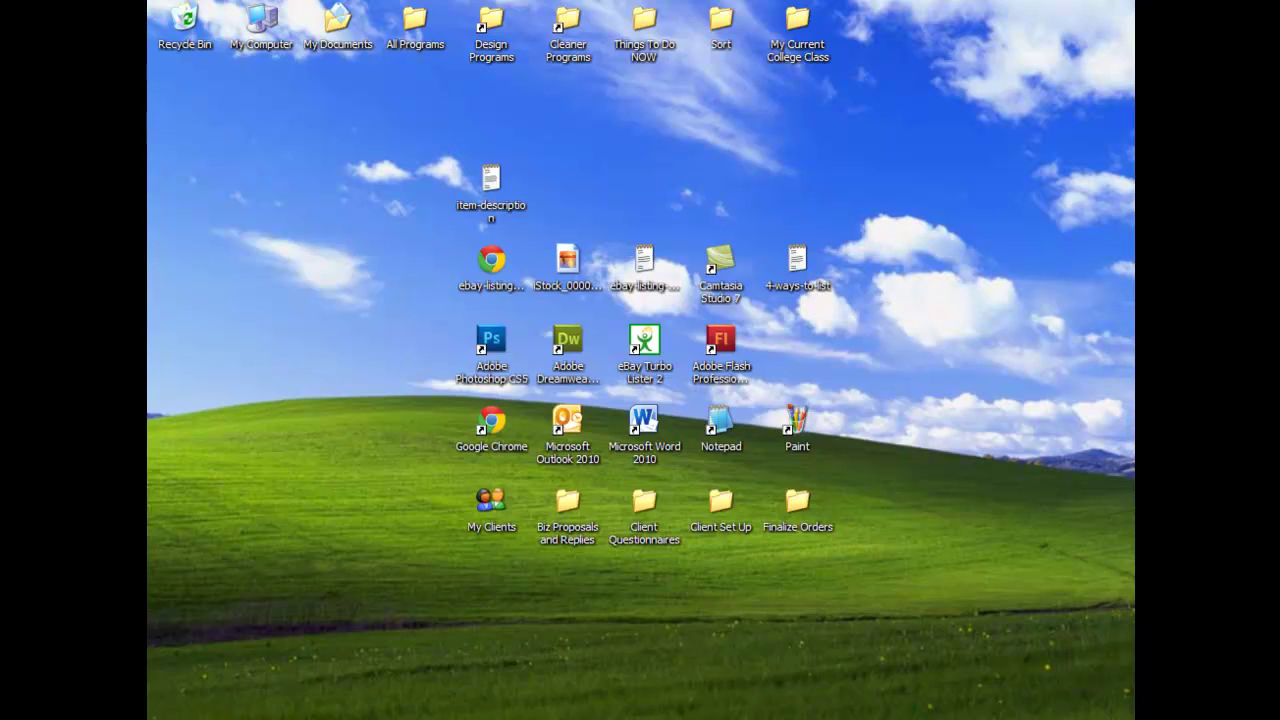
Return to the eBay listing in Chrome and delete all of the description's existing HTML code.
key("alt+Tab")
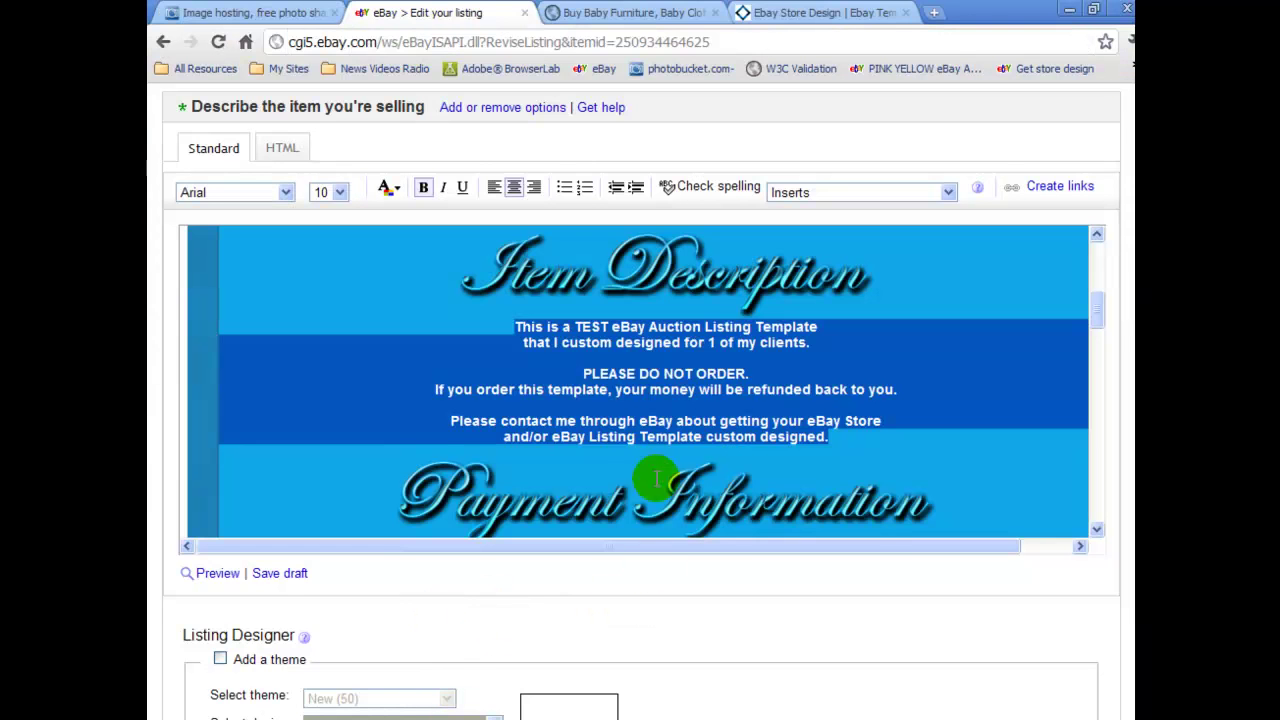
left_click(857, 420)
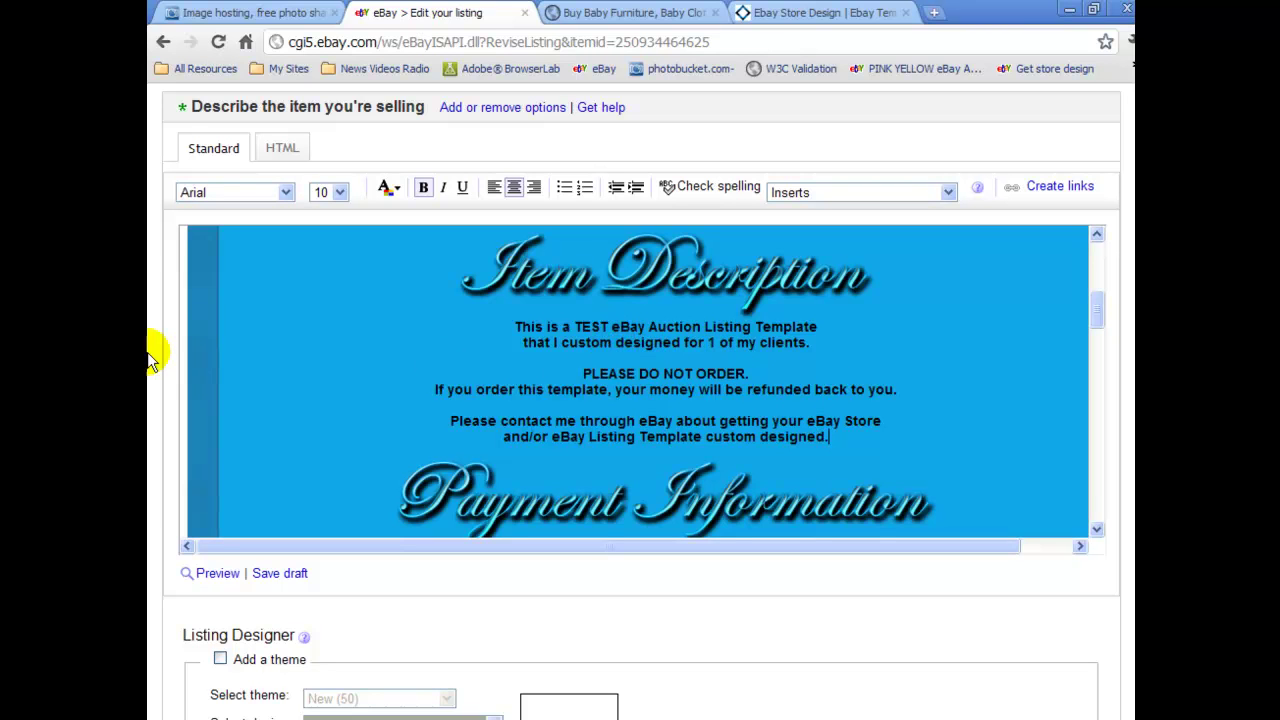
scroll(148, 362, "up", 2)
left_click(278, 248)
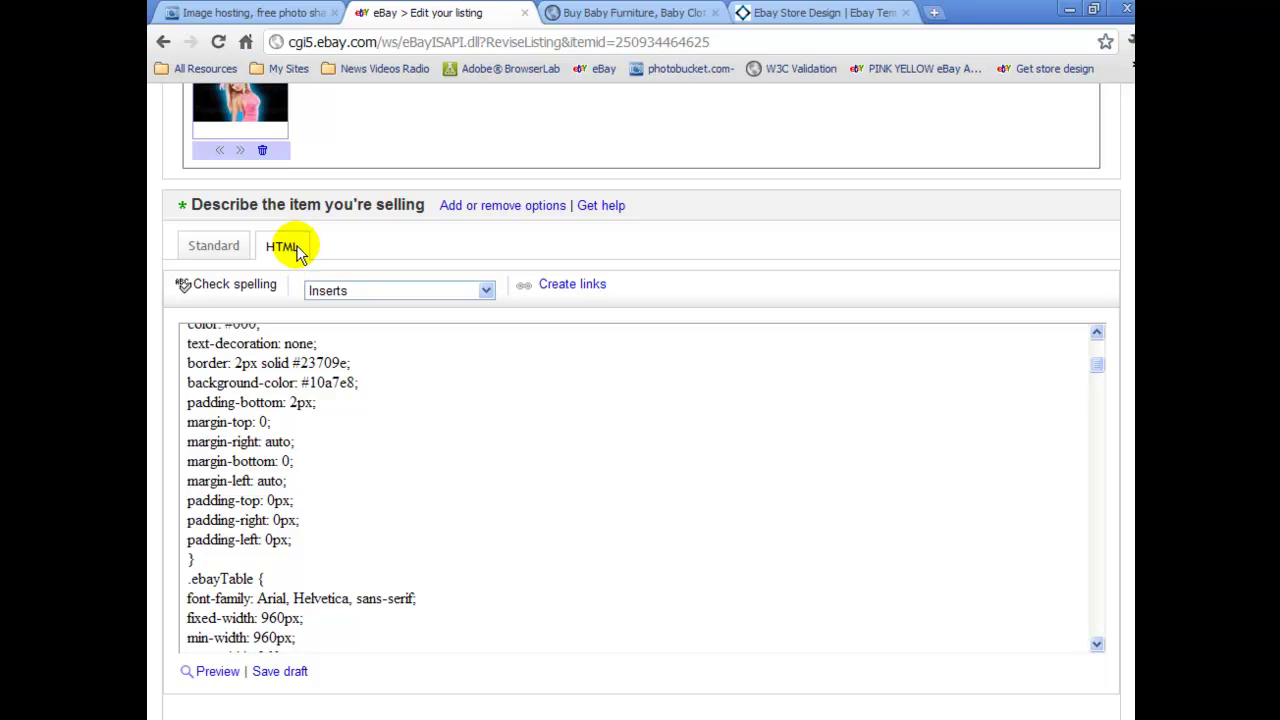
right_click(292, 382)
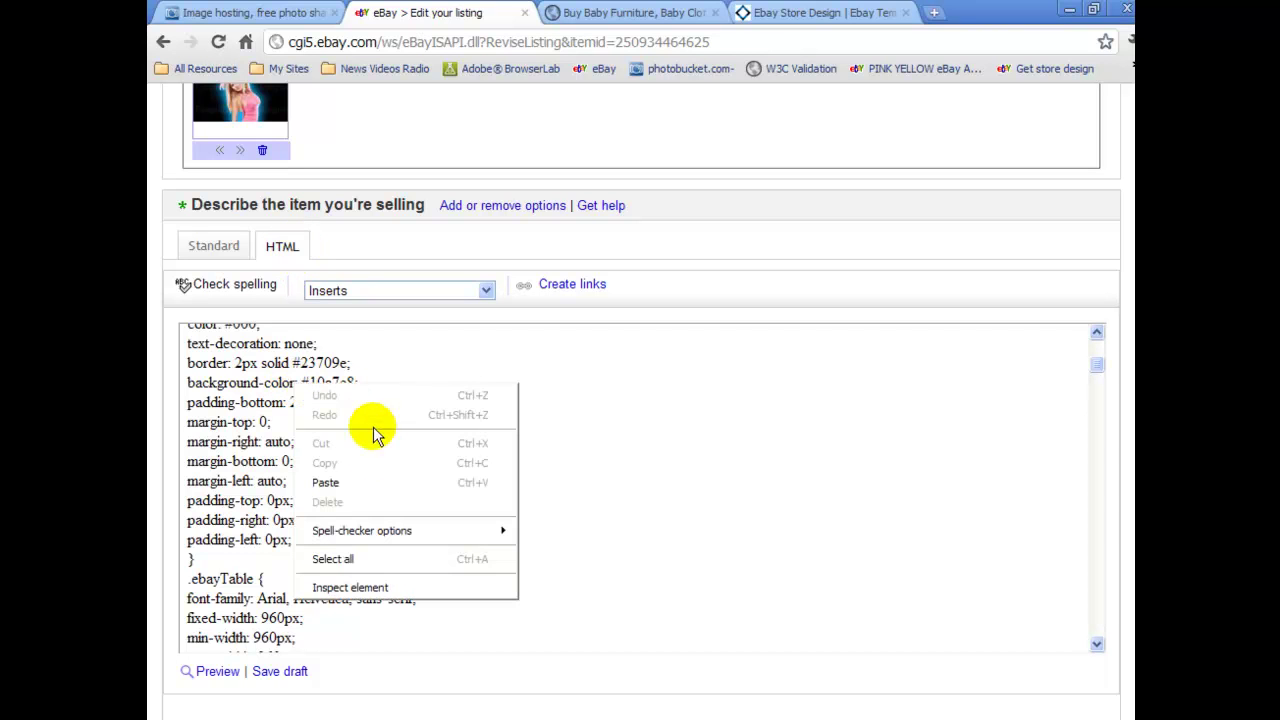
left_click(371, 557)
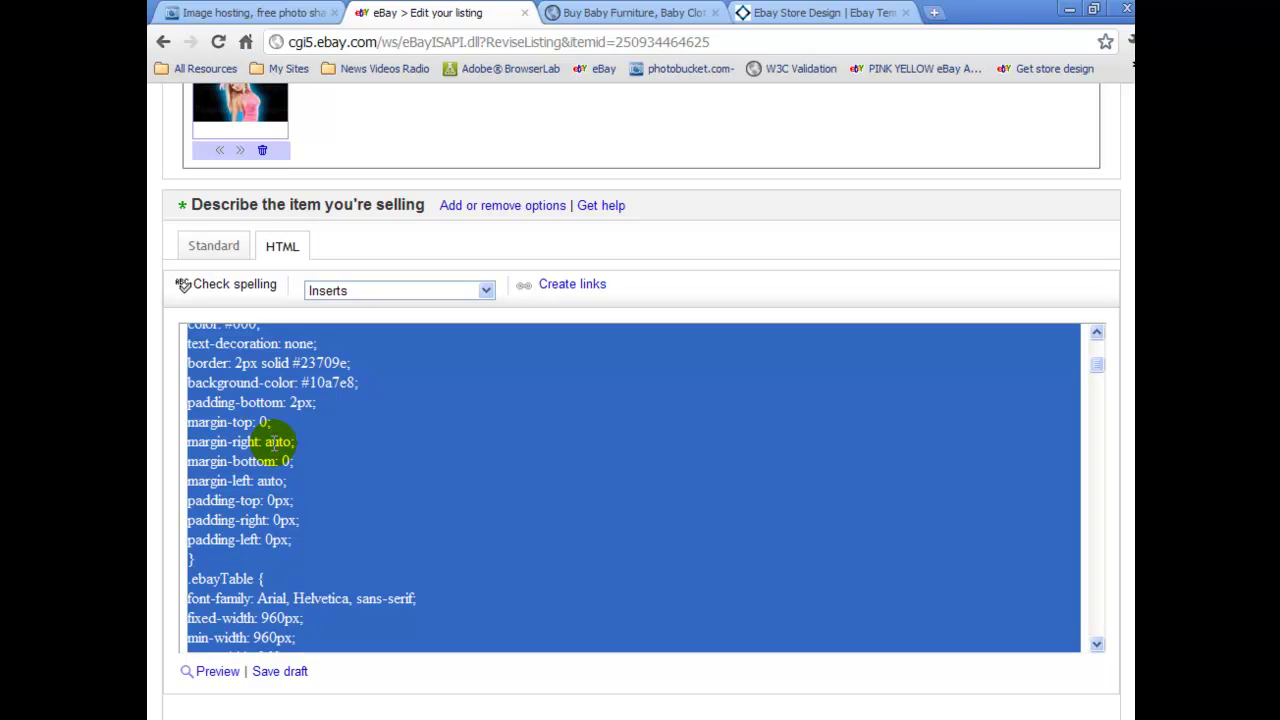
key("Delete")
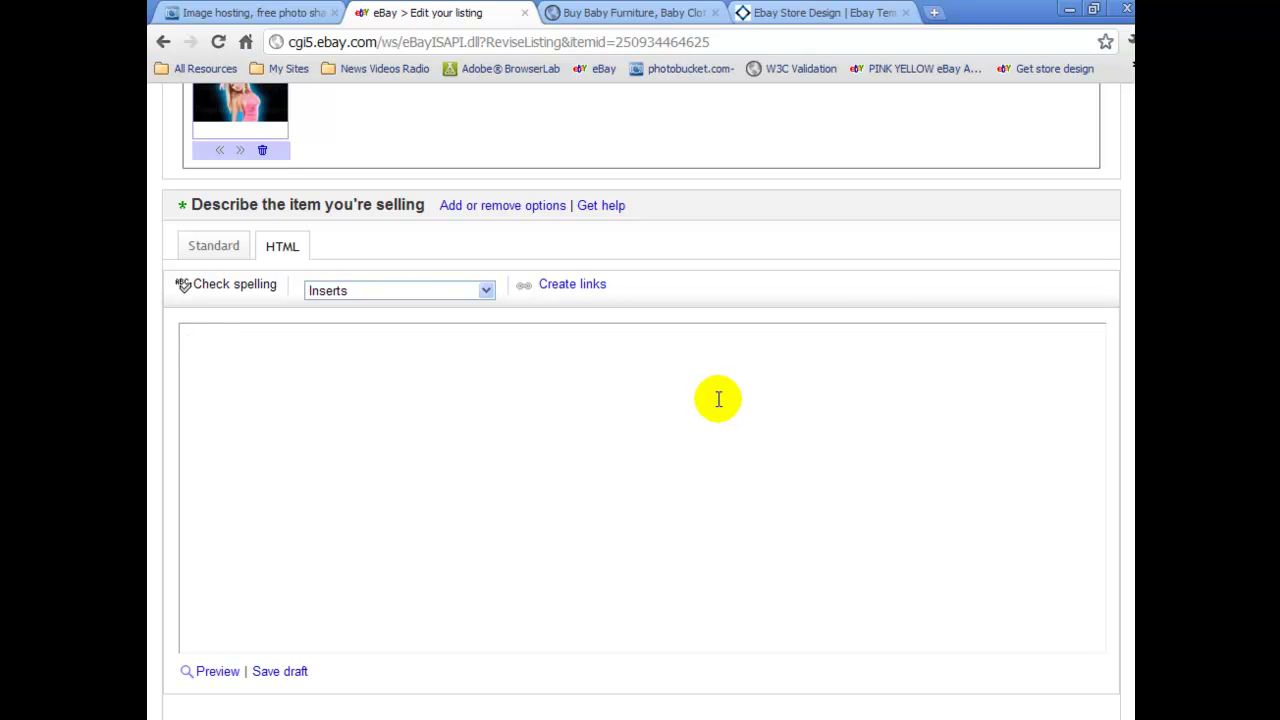
Open the ebay-listing-template file from the desktop with Notepad.
left_click(1068, 9)
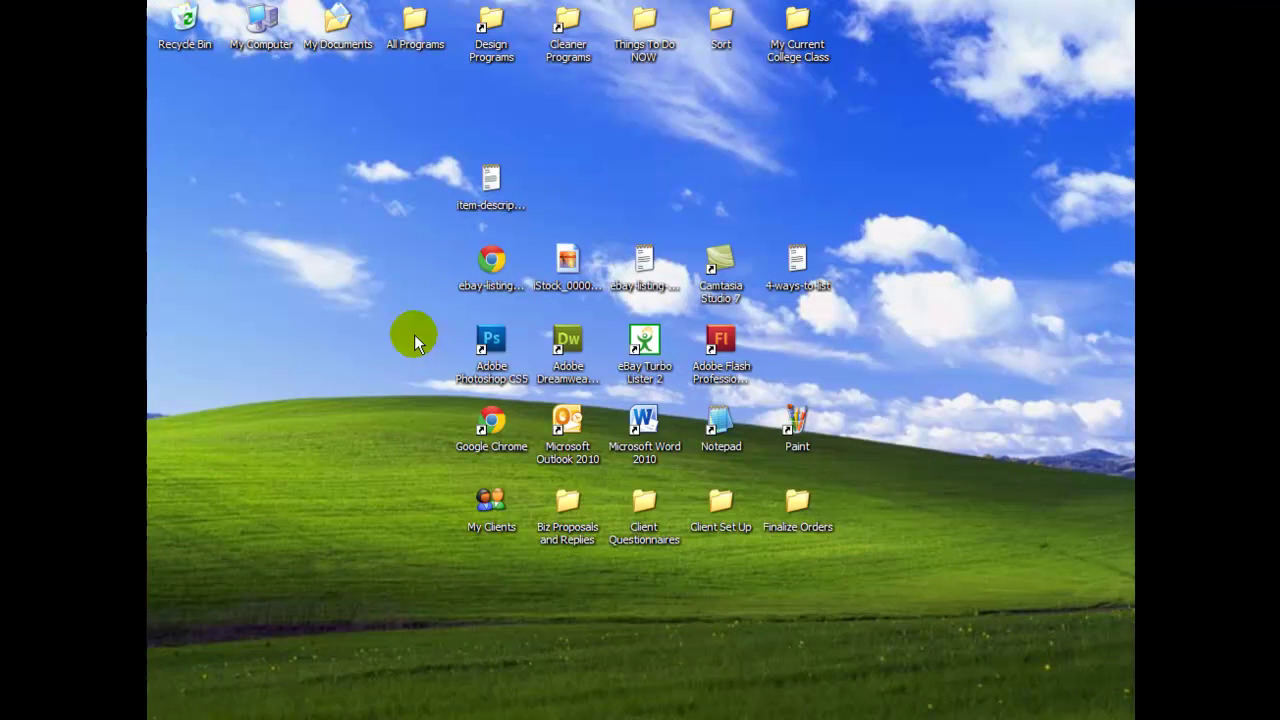
left_click(491, 263)
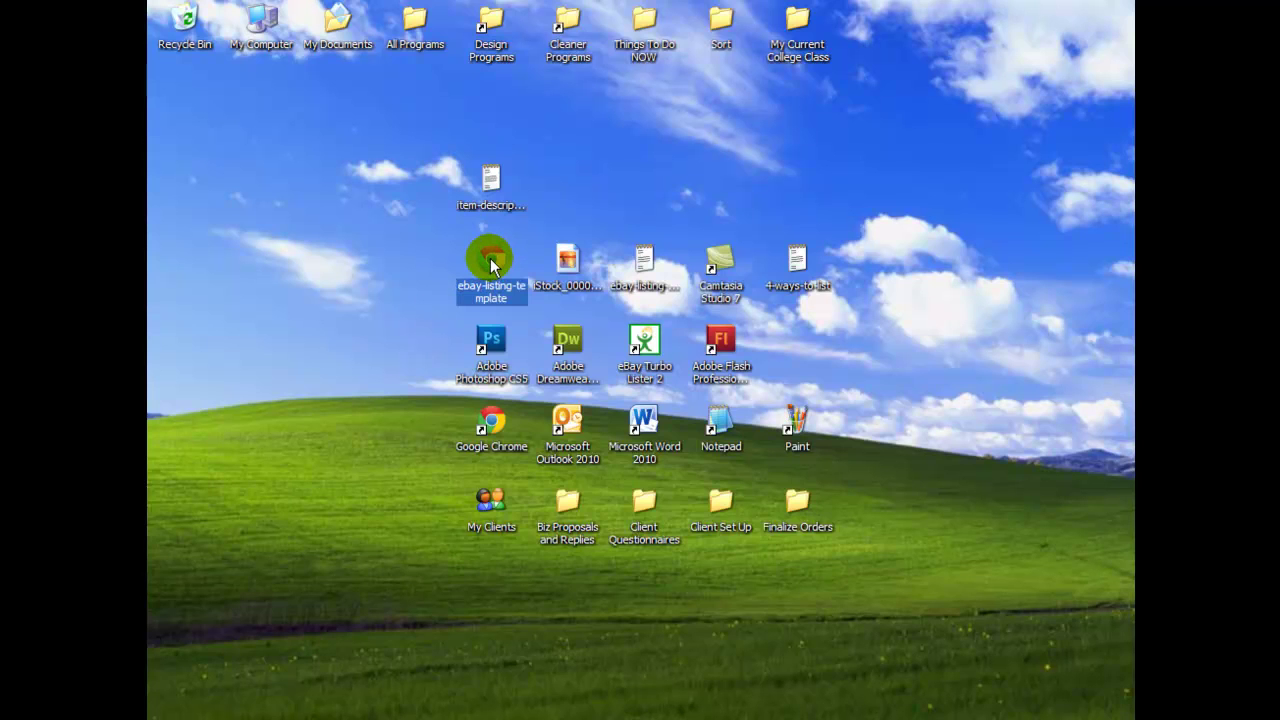
right_click(491, 263)
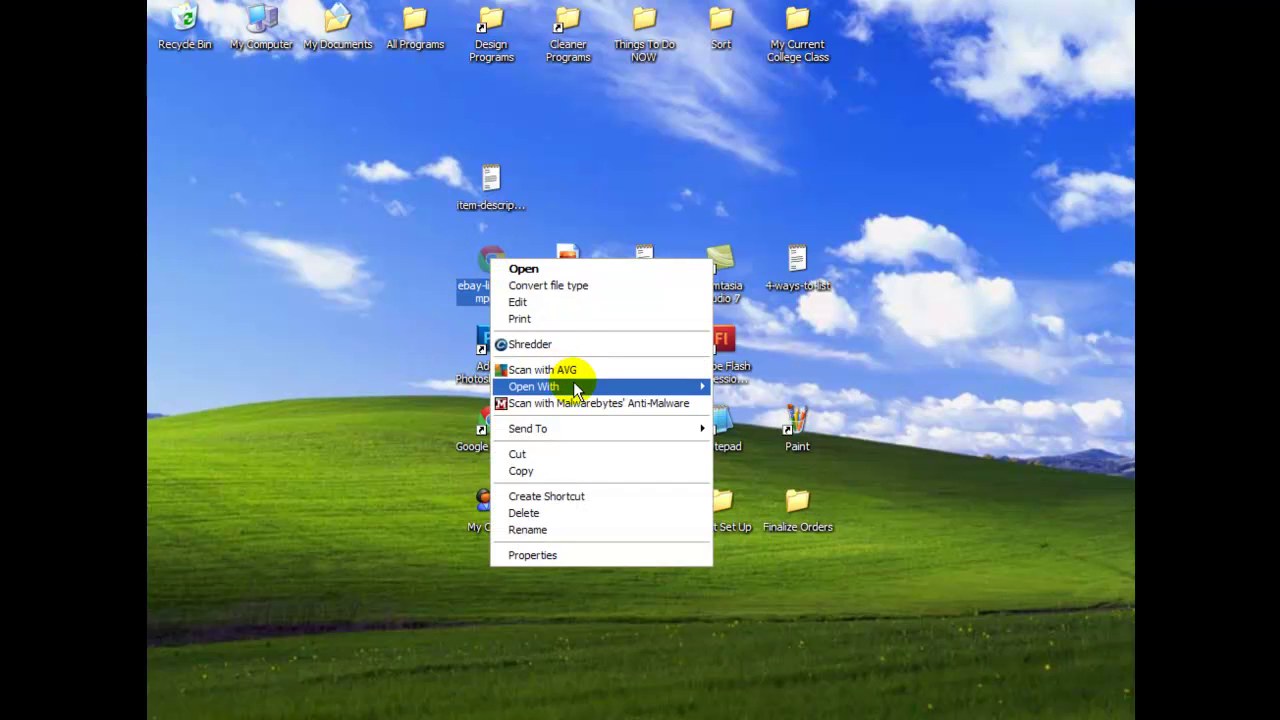
mouse_move(592, 386)
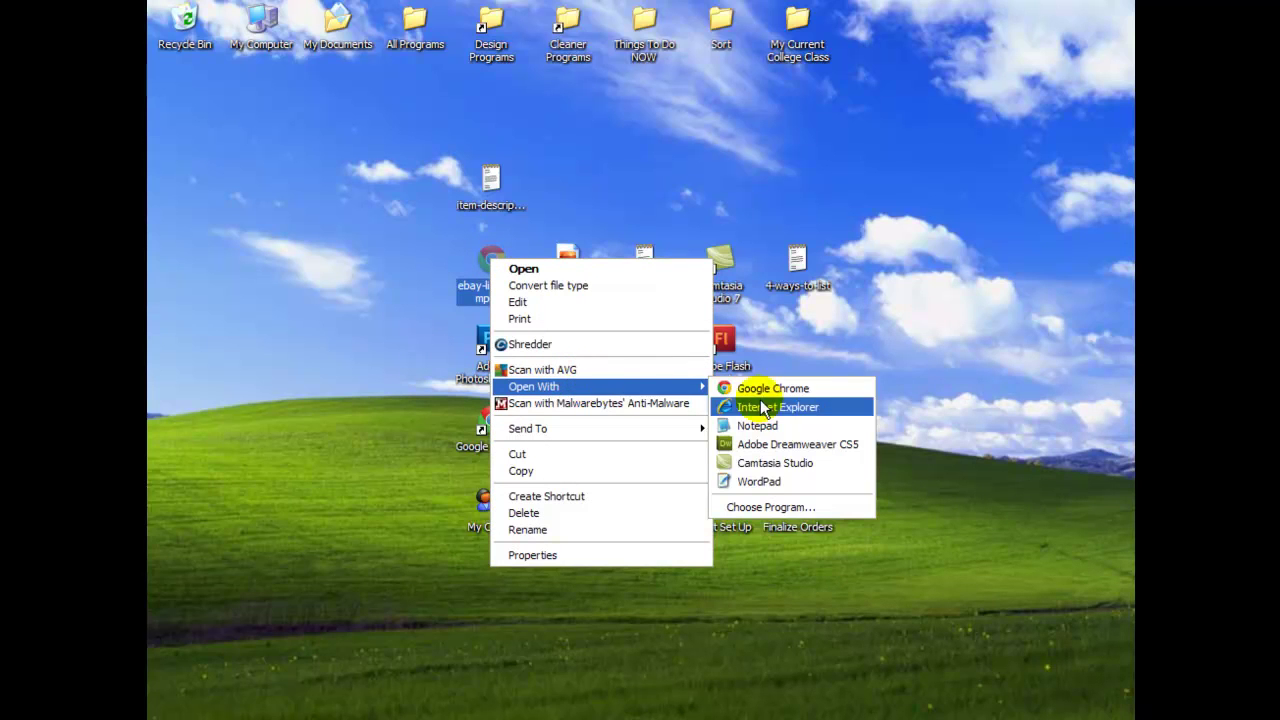
left_click(757, 425)
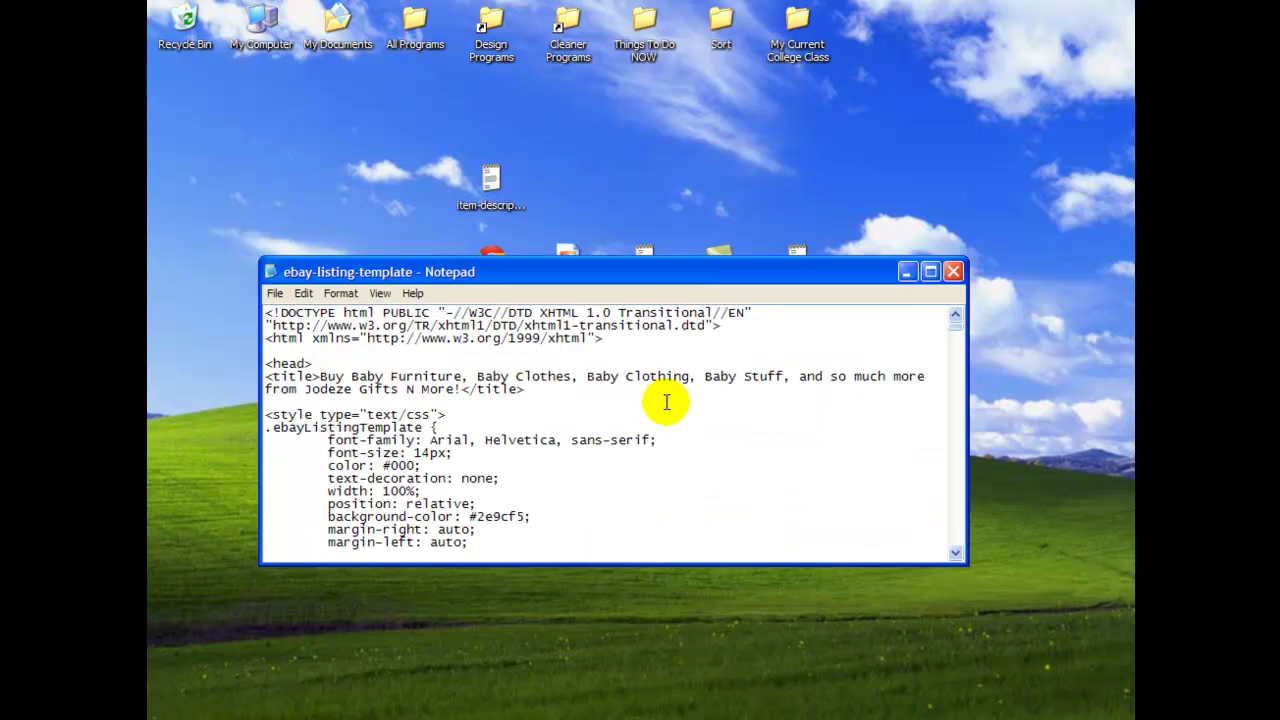
Copy the entire HTML code of the ebay-listing-template document and close the file.
right_click(550, 391)
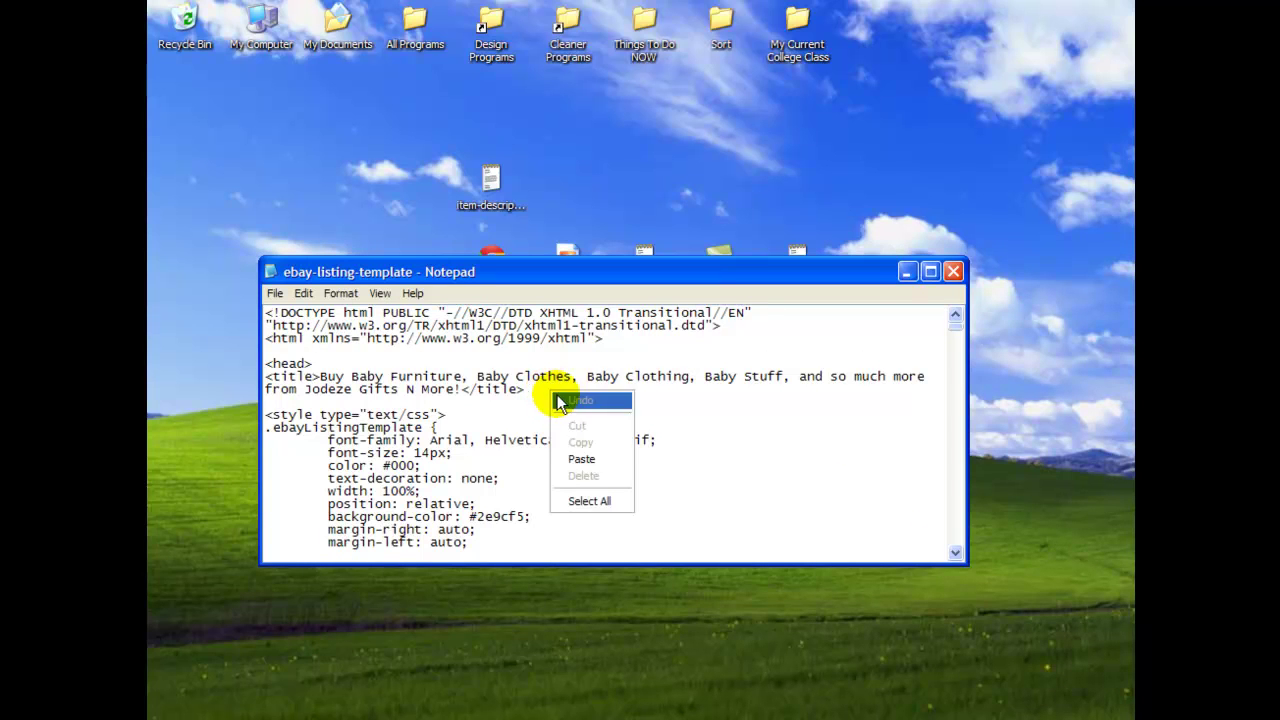
left_click(590, 500)
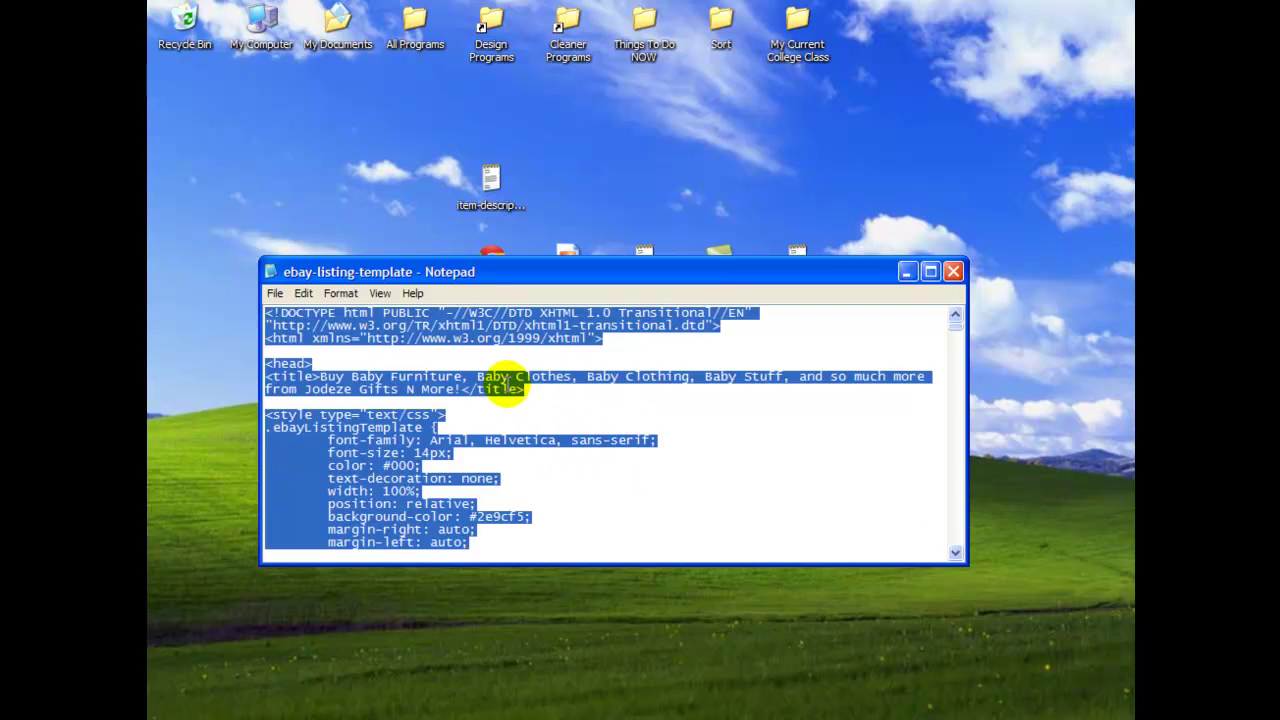
right_click(505, 380)
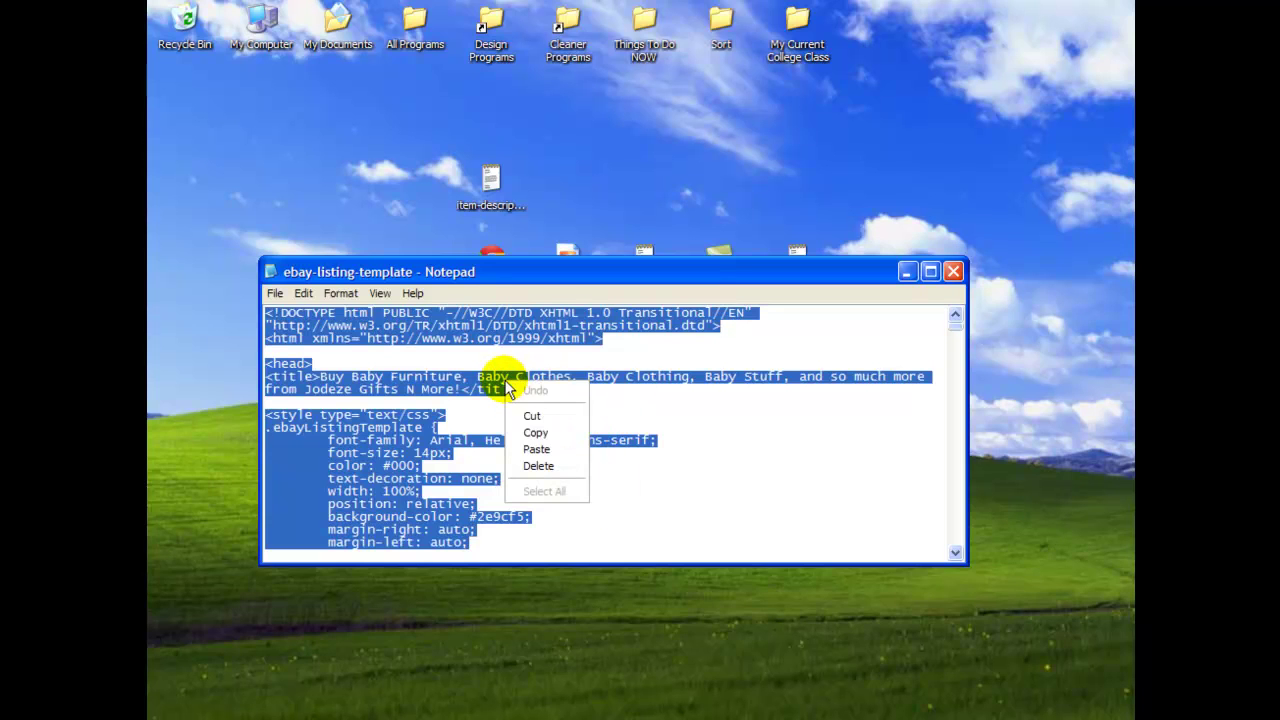
left_click(568, 432)
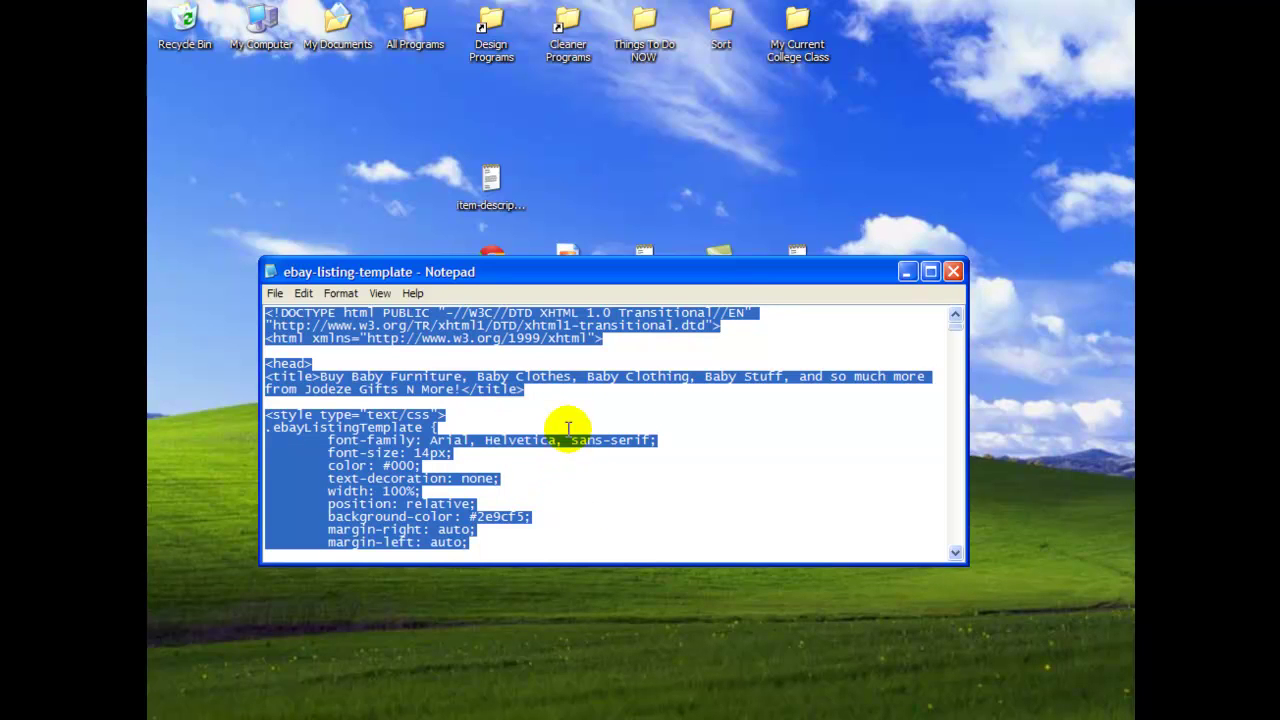
left_click(953, 273)
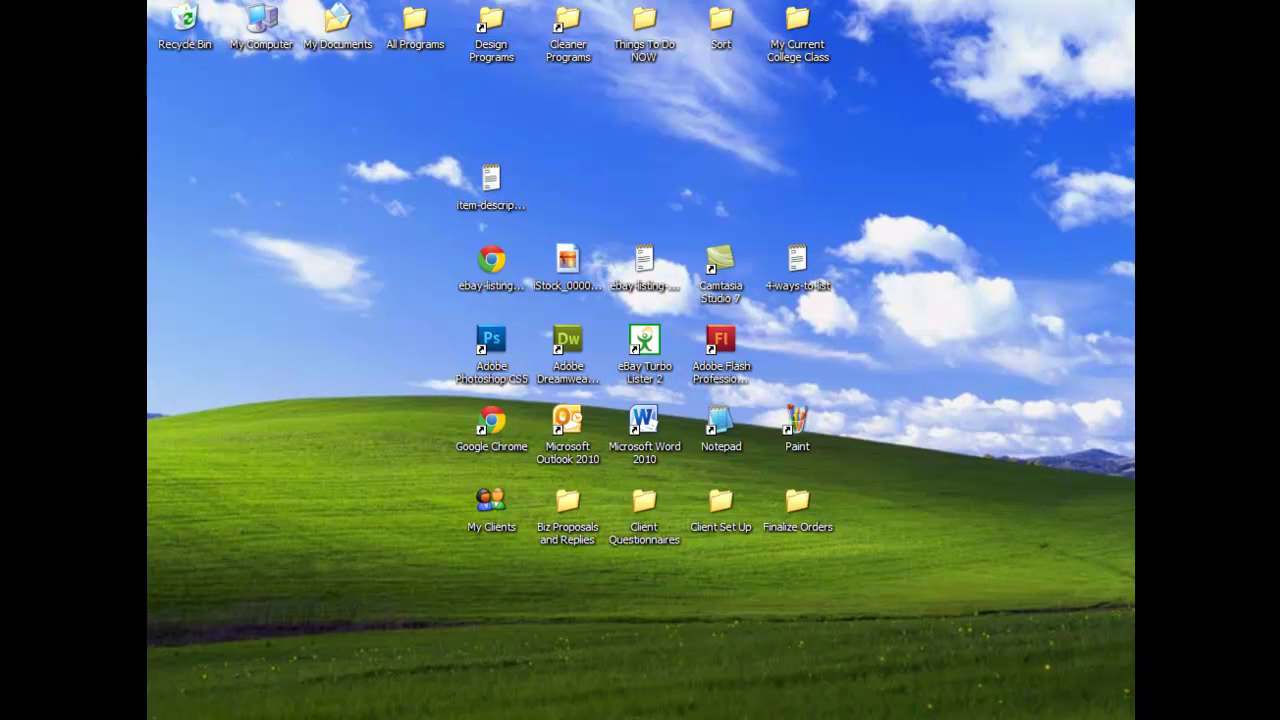
Return to the eBay listing in Chrome and paste the template code into the empty HTML description.
left_click(426, 712)
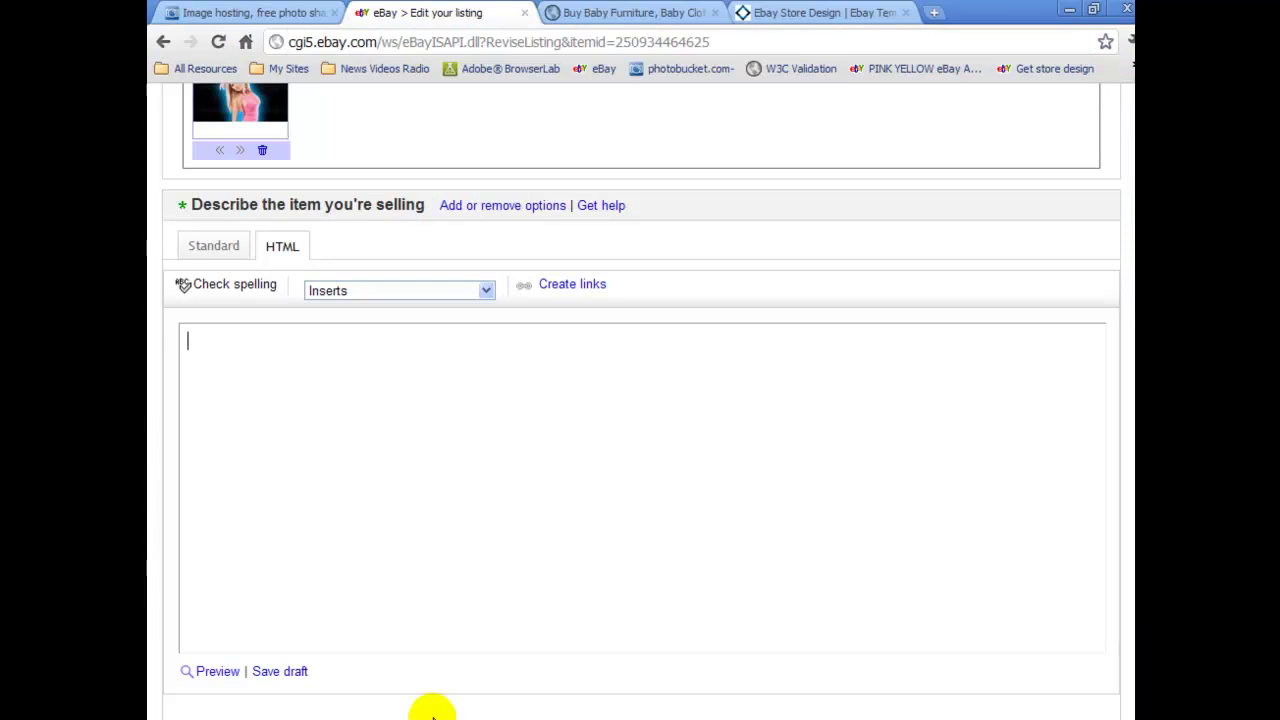
right_click(218, 342)
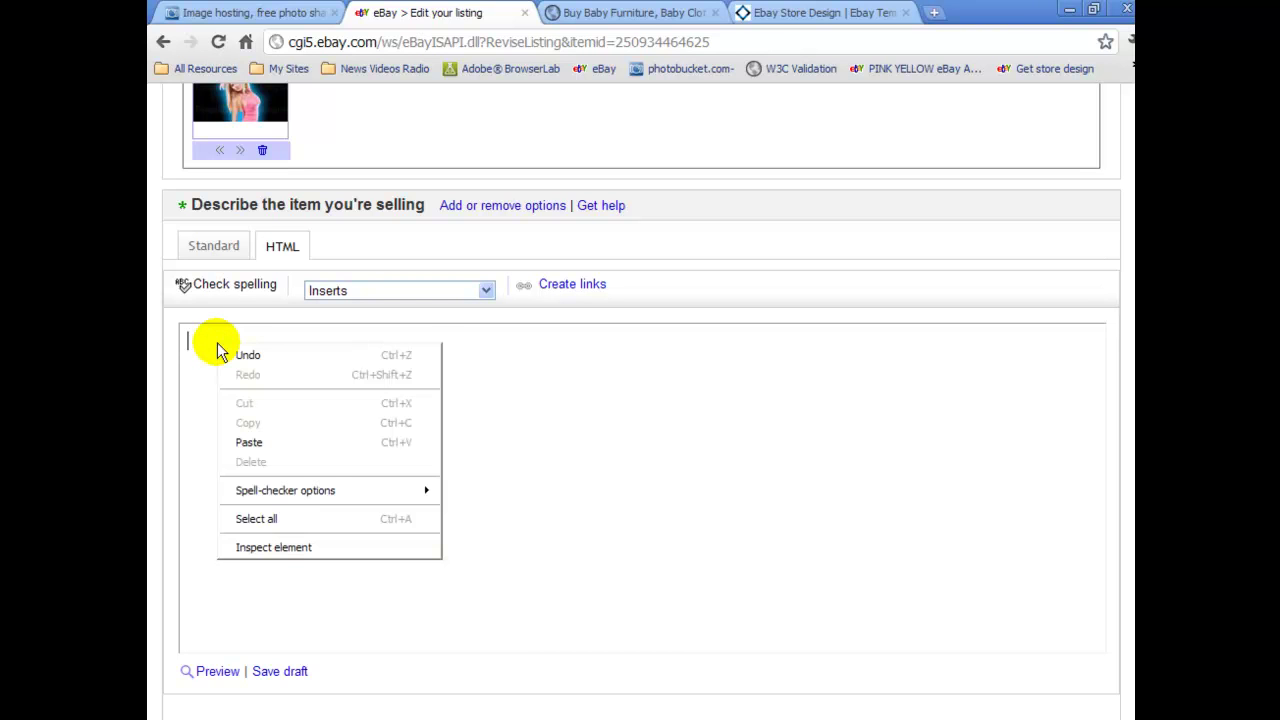
left_click(288, 442)
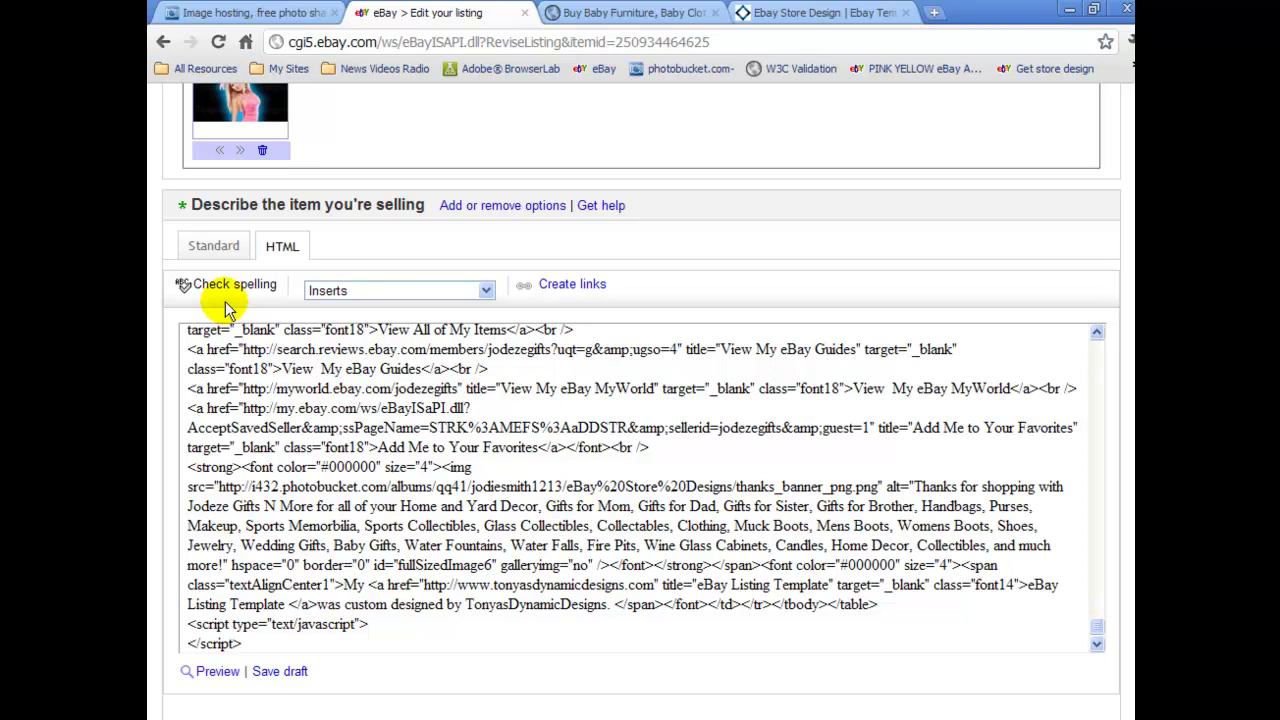
Switch the description editor to the Standard view and bring up the template's Item Description section.
left_click(230, 253)
scroll(1099, 587, "down", 5)
left_click_drag(1099, 585, 1097, 412)
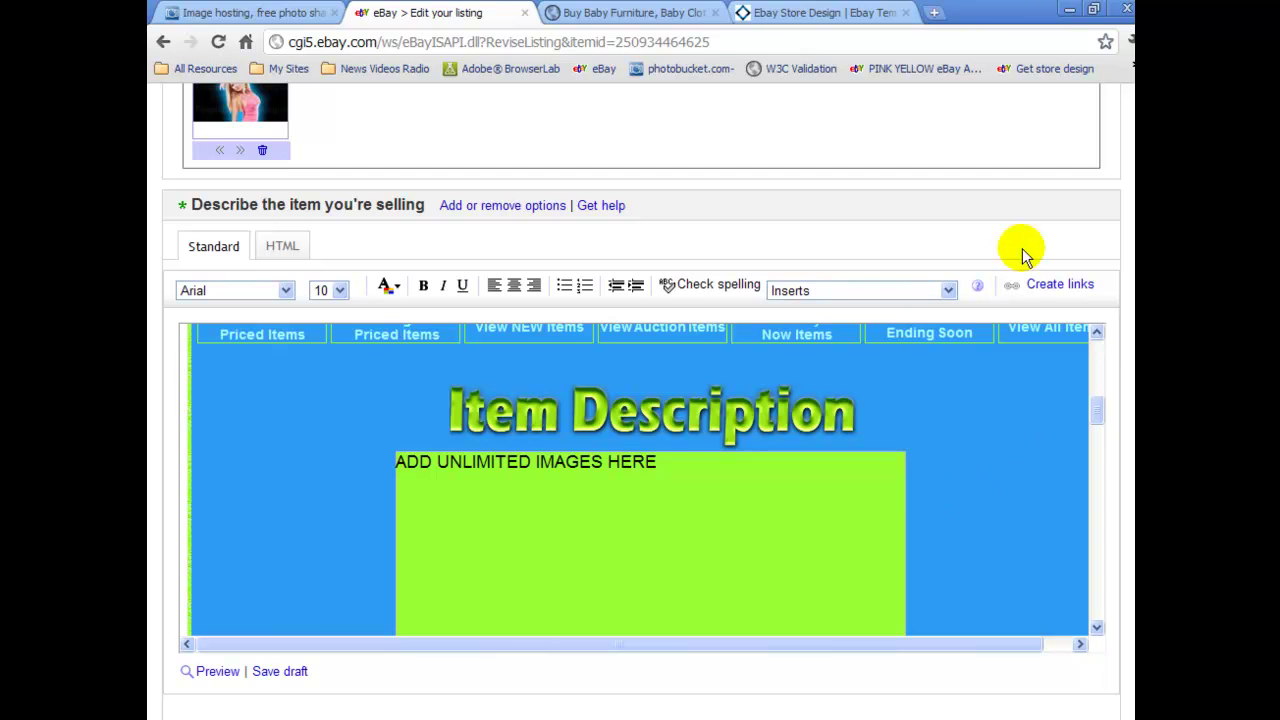
left_click(1000, 418)
Open the item-description file from the desktop, copy all of its text and close it.
left_click(1068, 12)
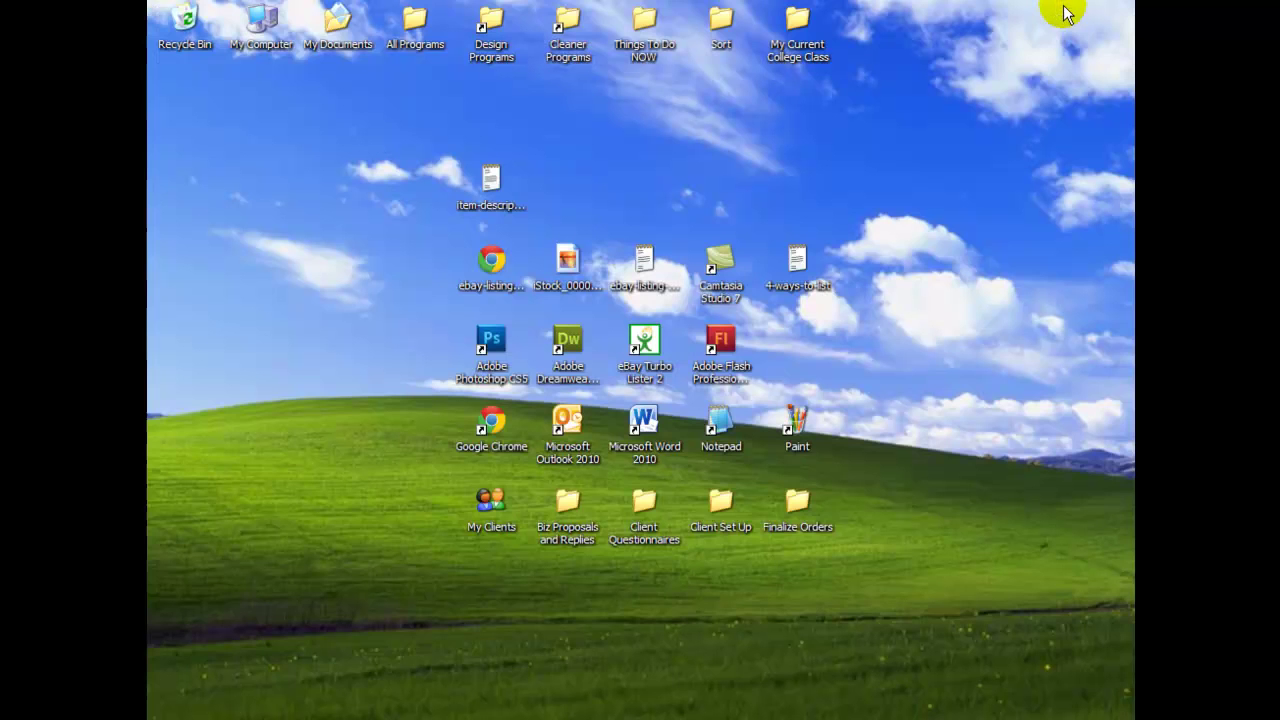
double_click(492, 180)
left_click_drag(630, 404, 273, 310)
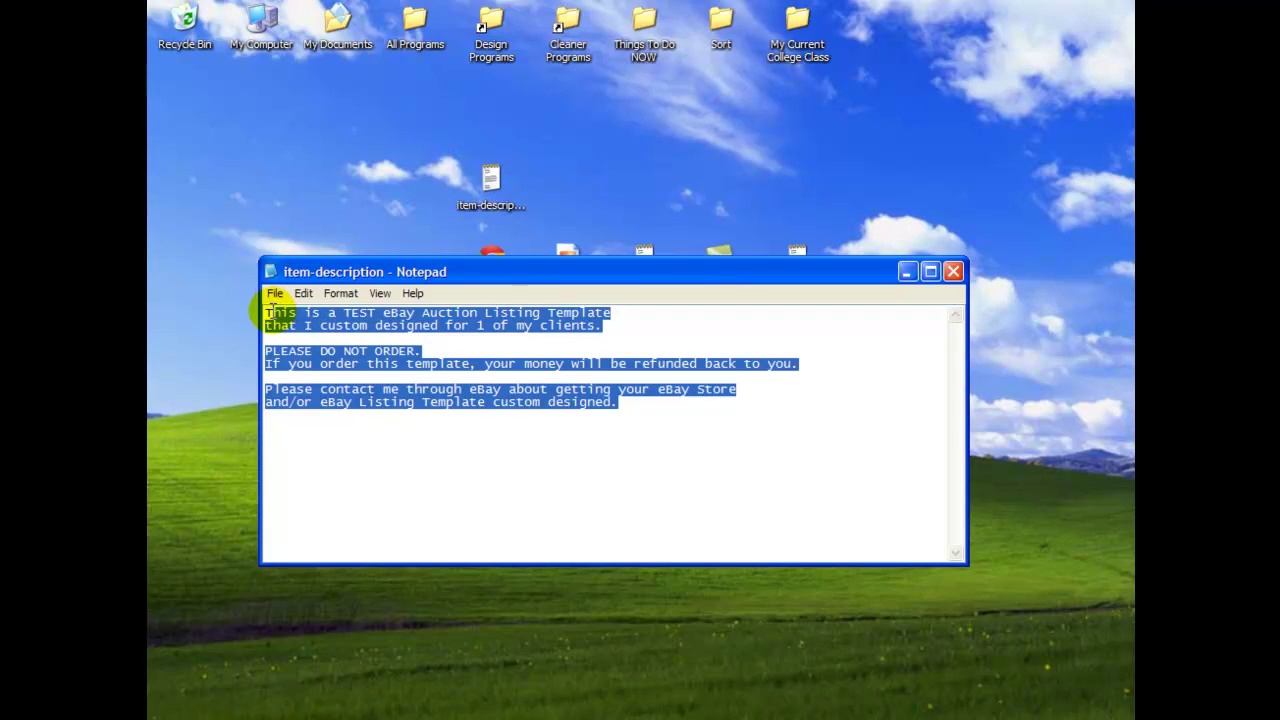
right_click(441, 316)
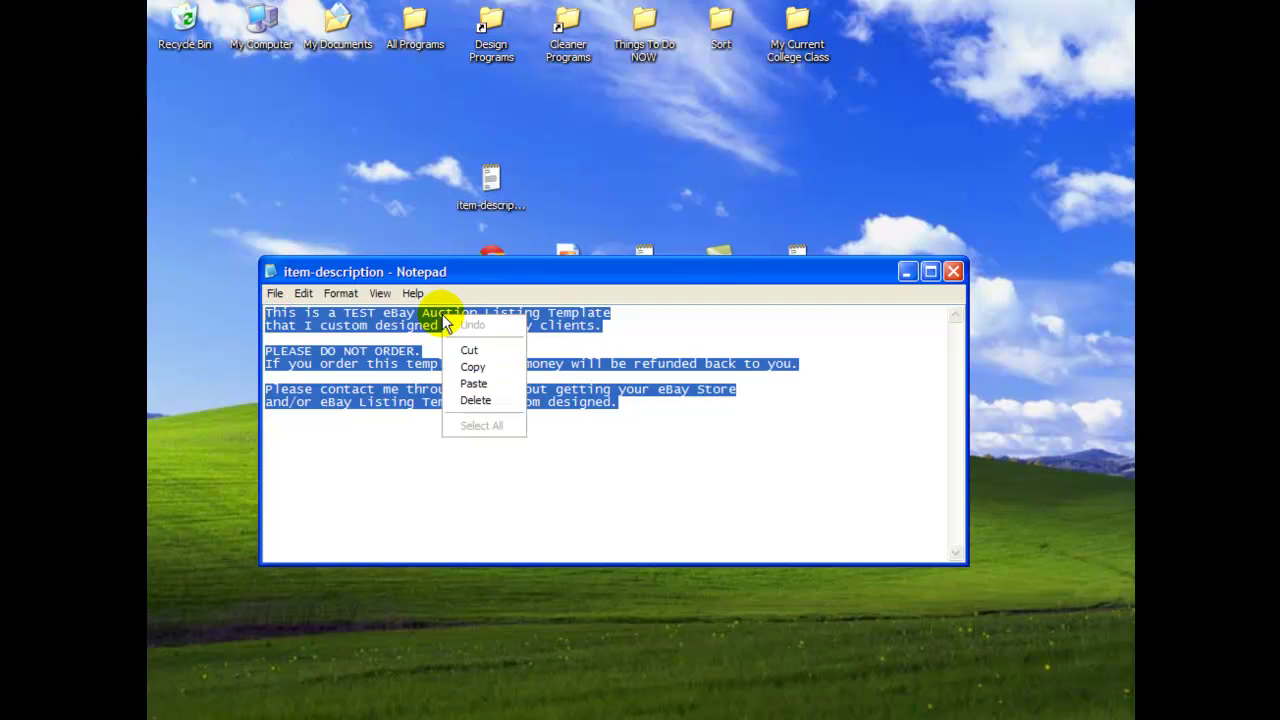
left_click(501, 367)
left_click(952, 272)
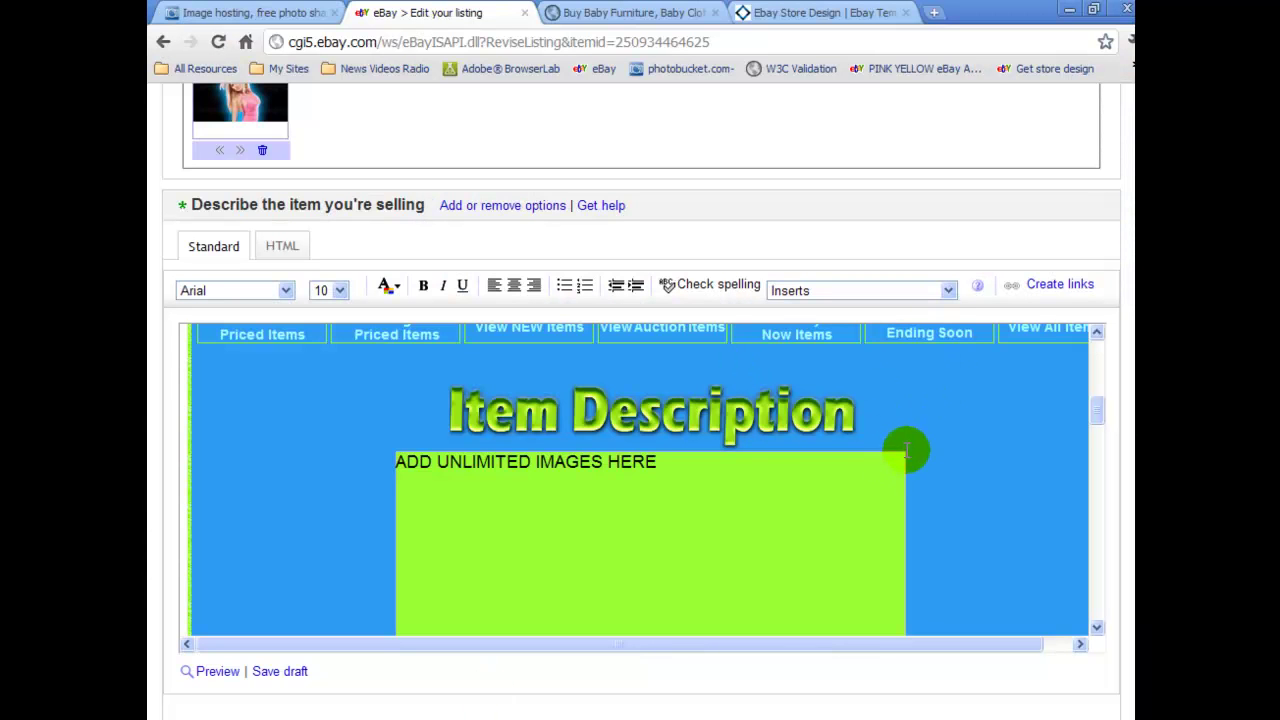
Return to the eBay listing and paste the copied text on a new line below "This item for sale is a".
scroll(907, 448, "down", 5)
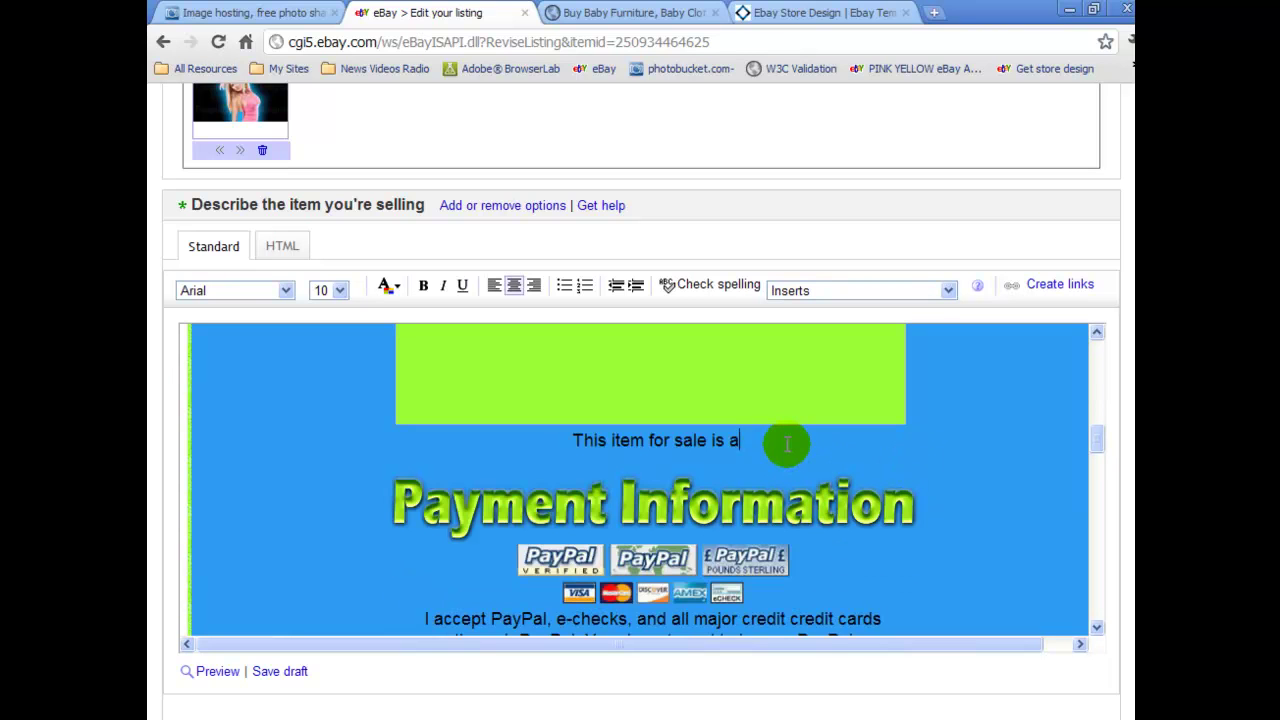
key("Return")
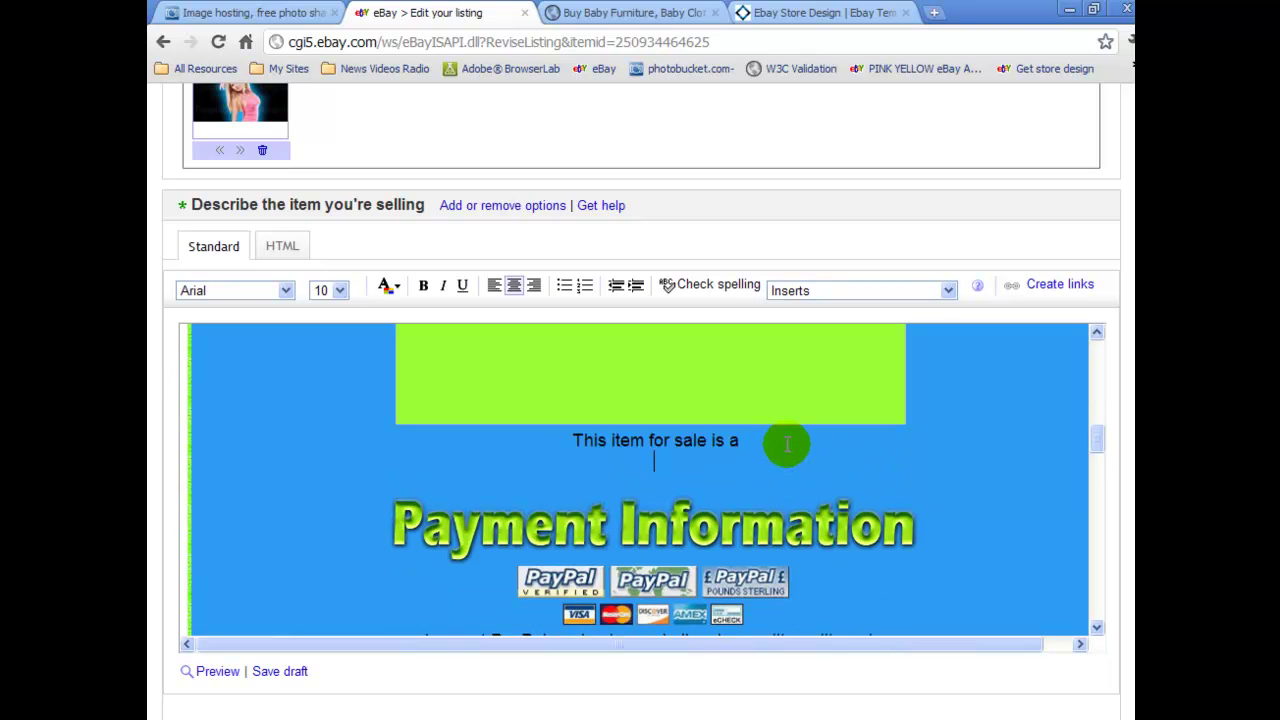
right_click(661, 462)
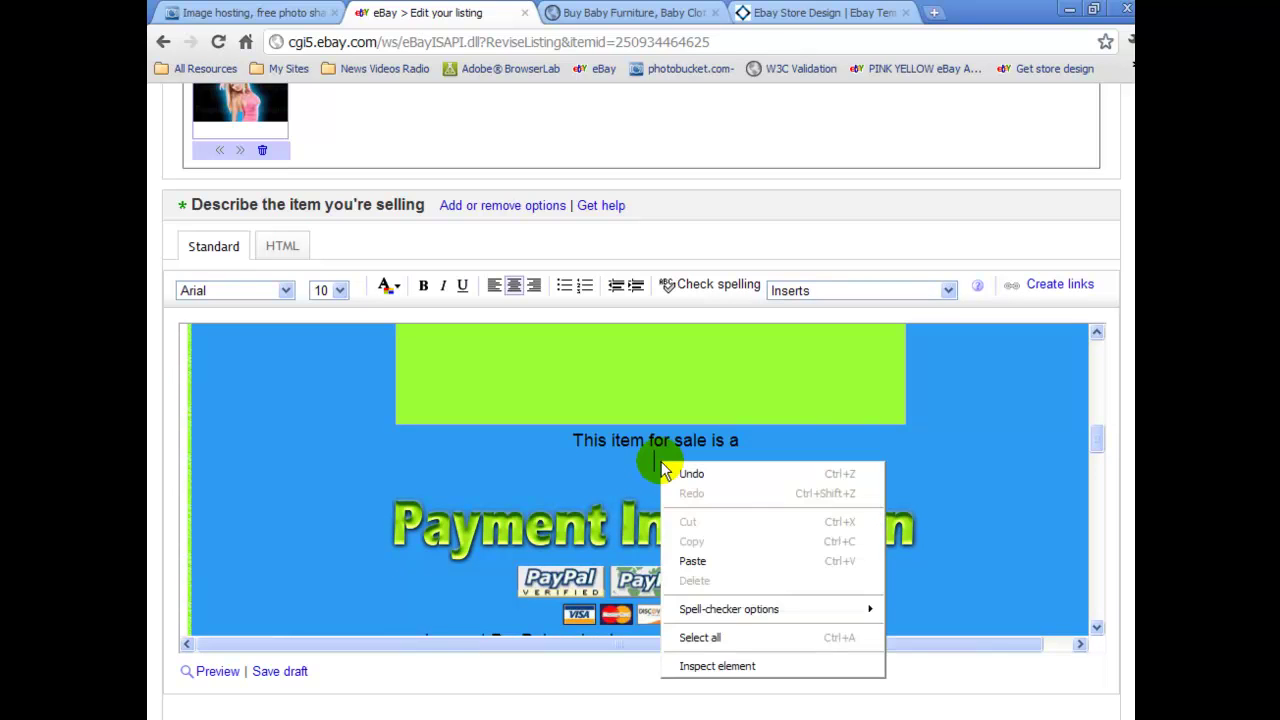
left_click(742, 562)
scroll(660, 480, "down", 1)
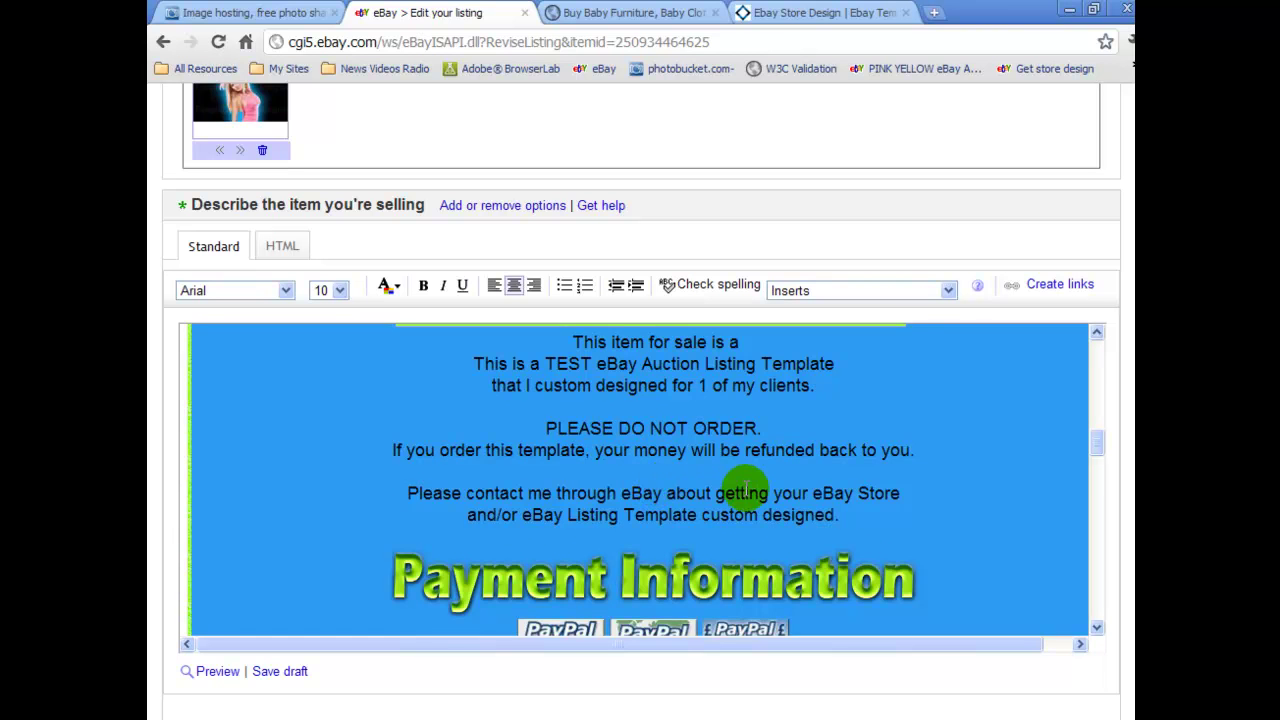
Delete the placeholder line "This item for sale is a" above the pasted item description.
scroll(742, 480, "up", 1)
left_click_drag(742, 440, 580, 440)
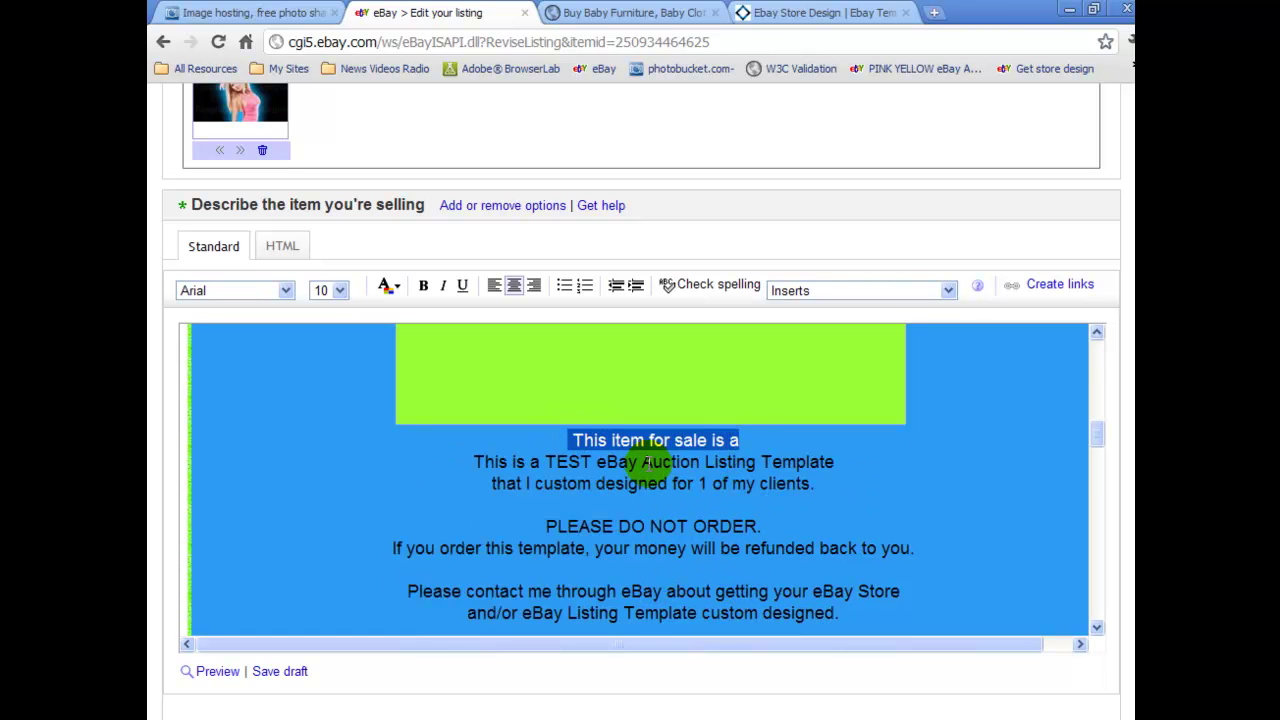
key("BackSpace")
scroll(790, 500, "down", 1)
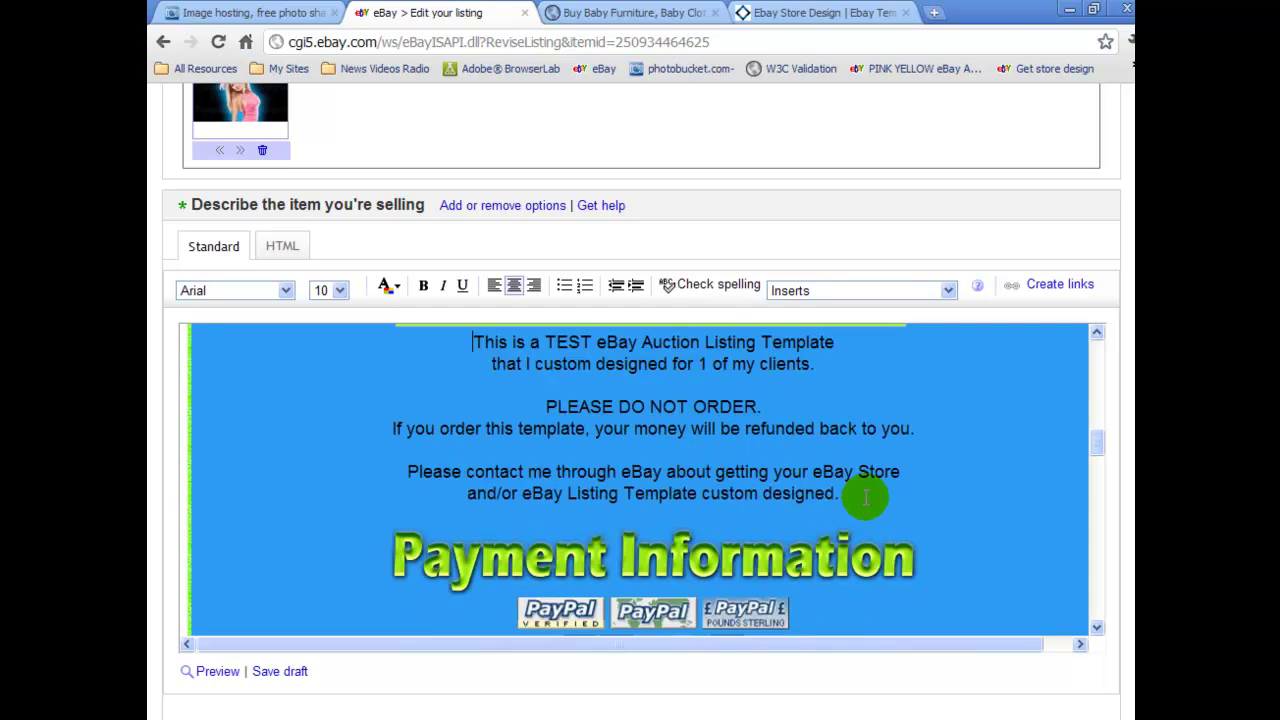
left_click(836, 493)
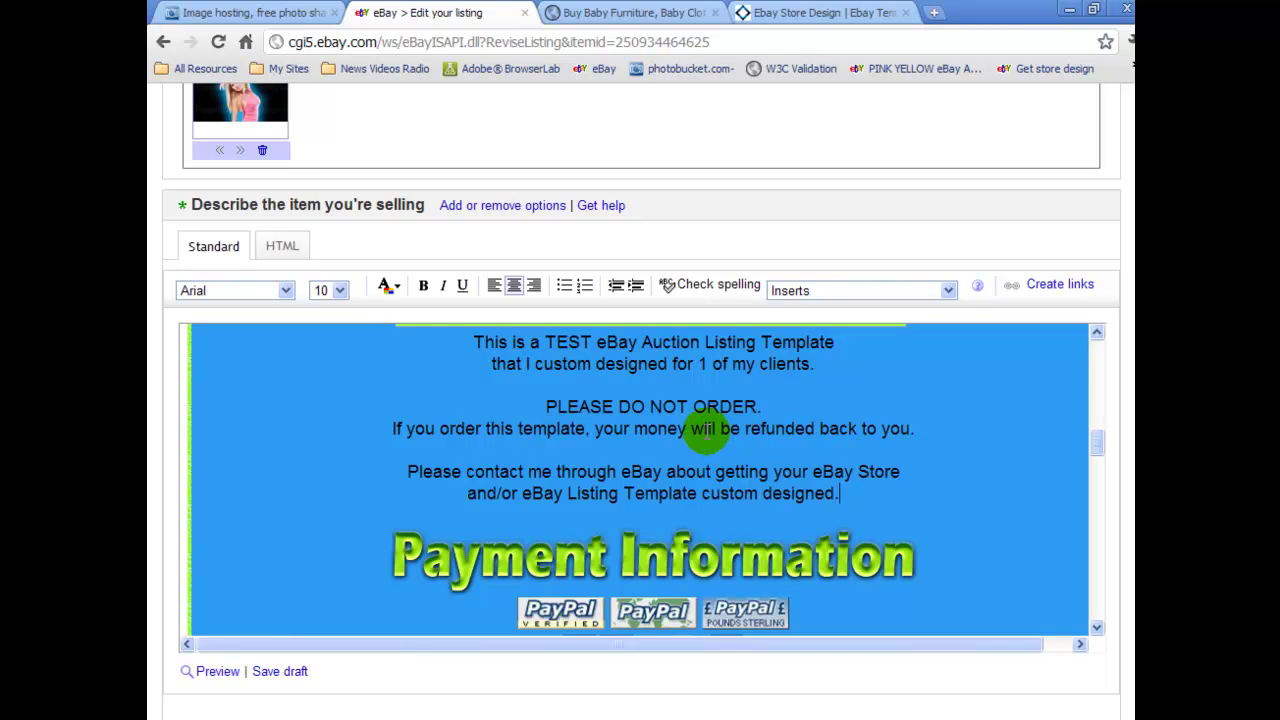
Delete the green "ADD UNLIMITED IMAGES HERE" placeholder box from the Item Description section.
scroll(950, 470, "up", 3)
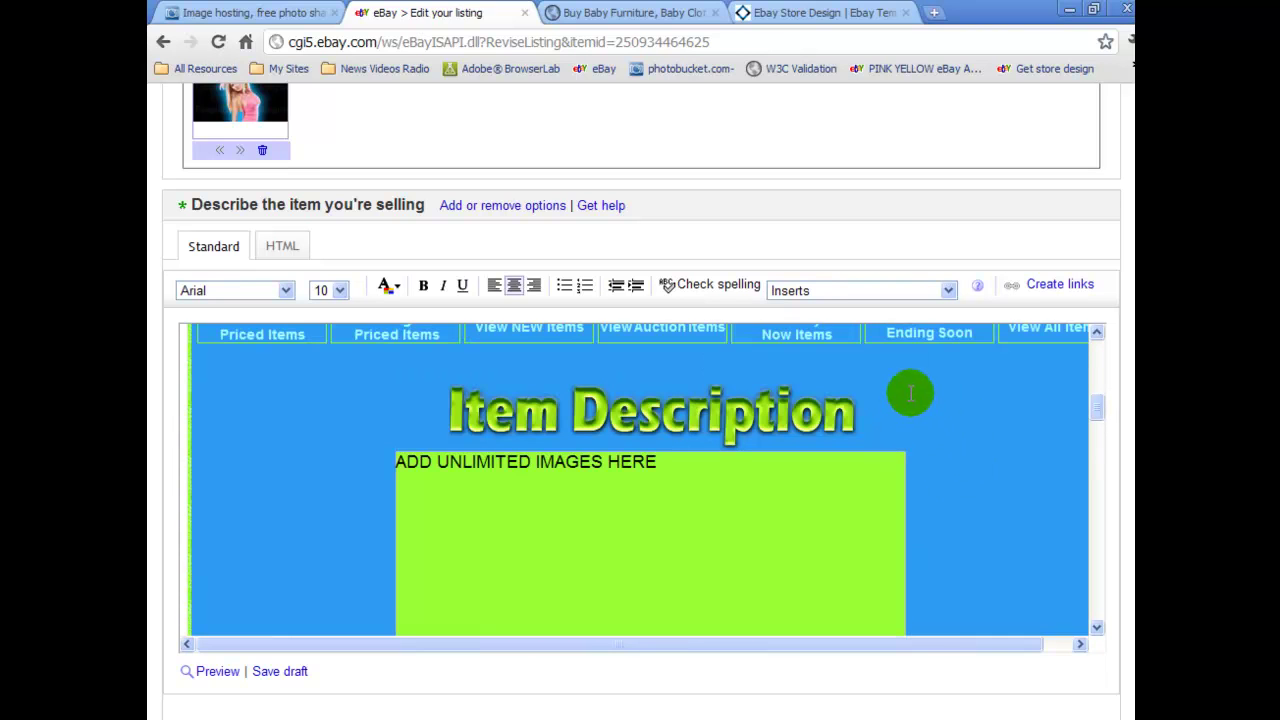
scroll(965, 455, "down", 1)
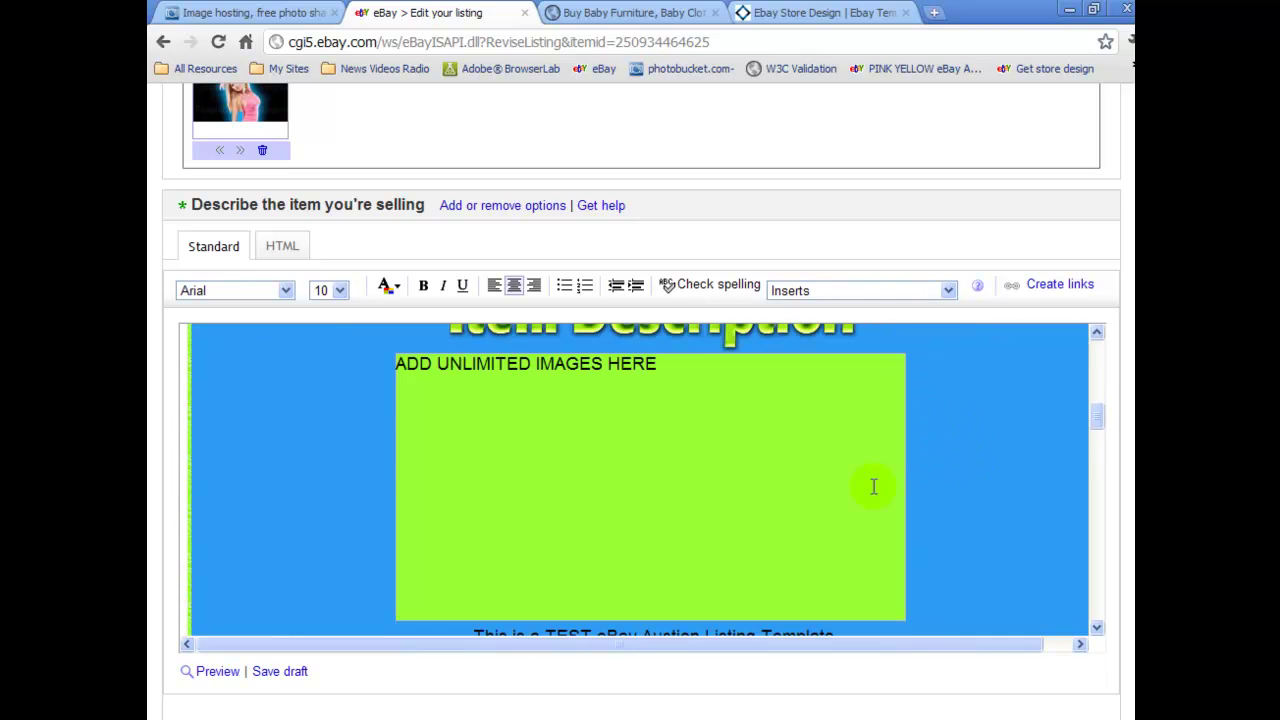
left_click_drag(391, 354, 346, 418)
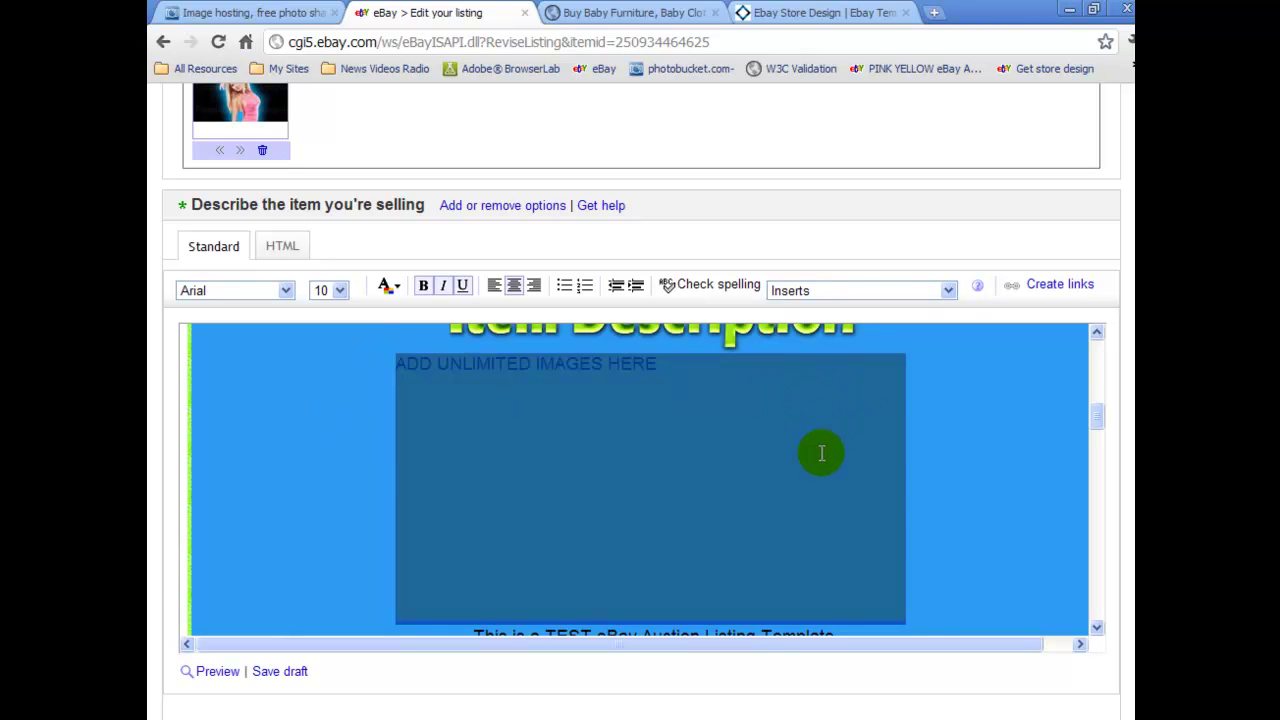
key("Delete")
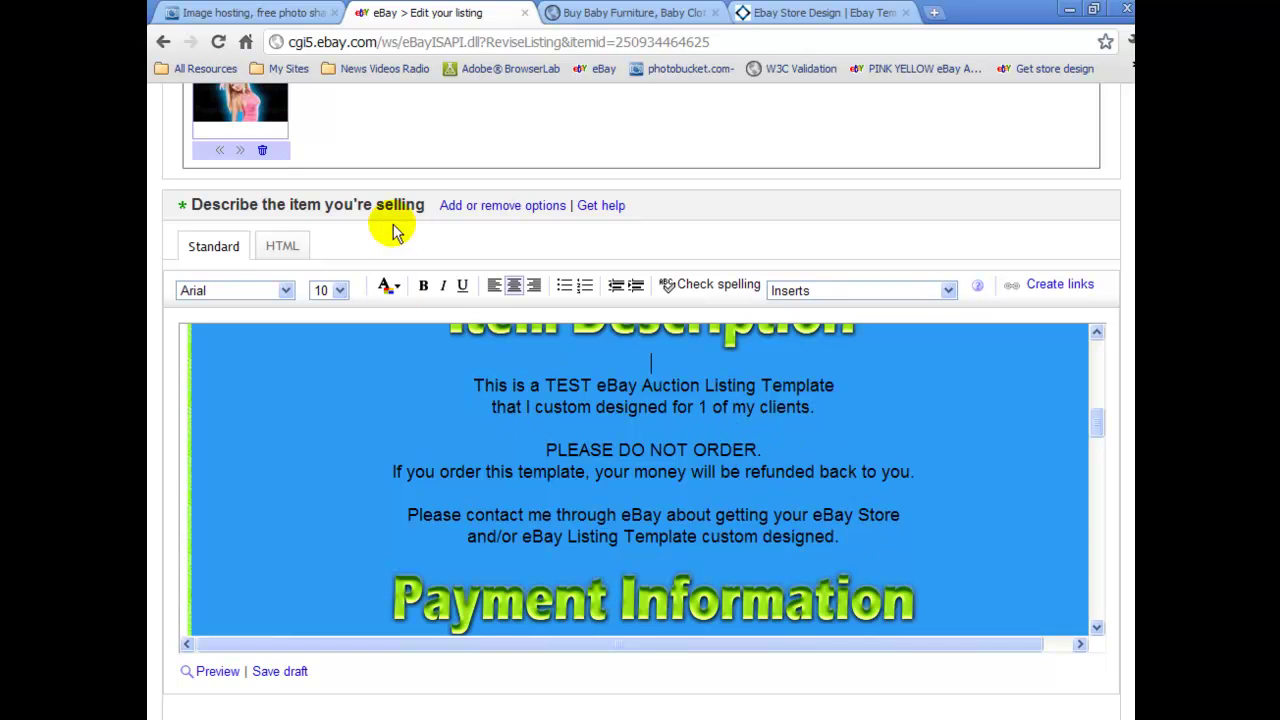
Switch to Photobucket and create a new private album named eBay Listings.
left_click(276, 18)
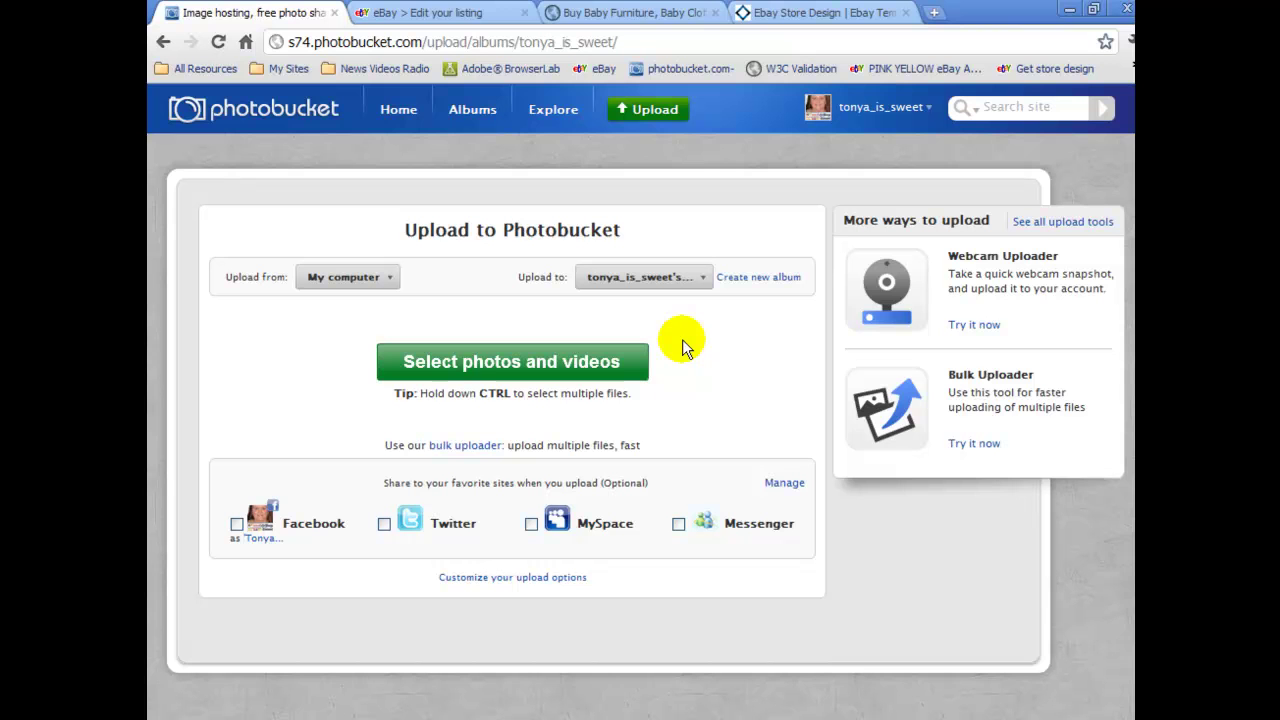
left_click(742, 310)
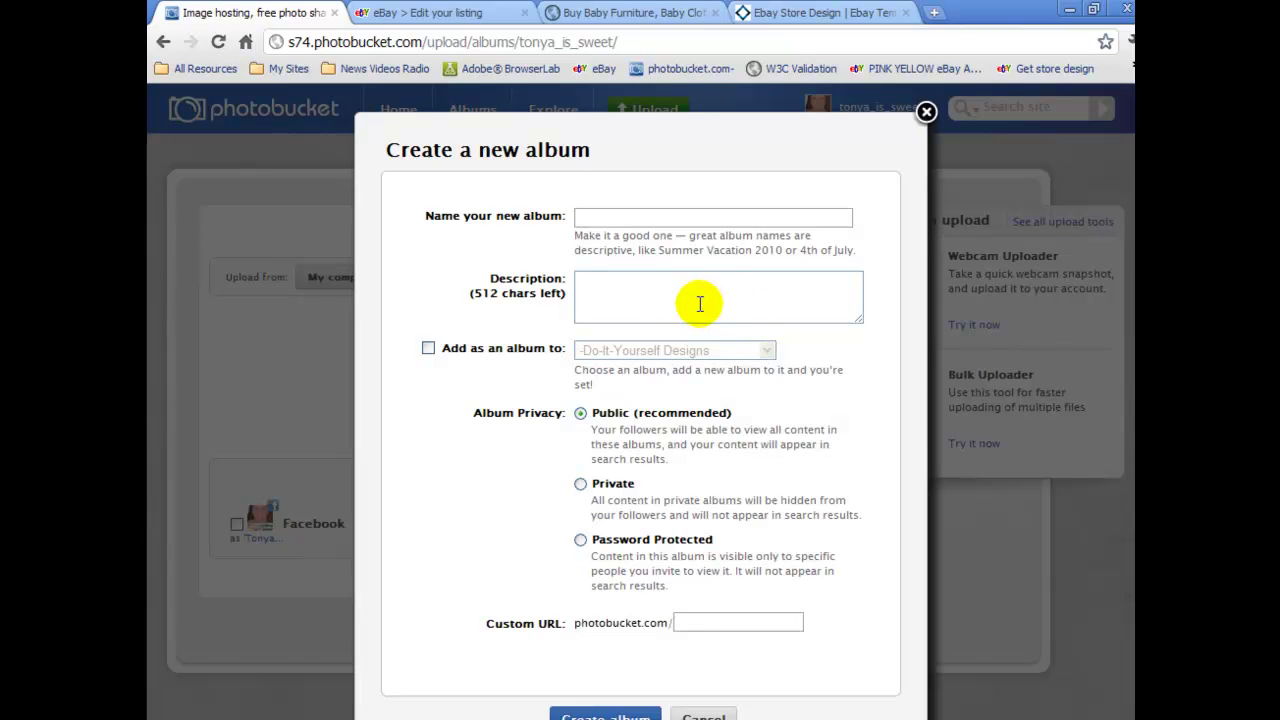
left_click(650, 214)
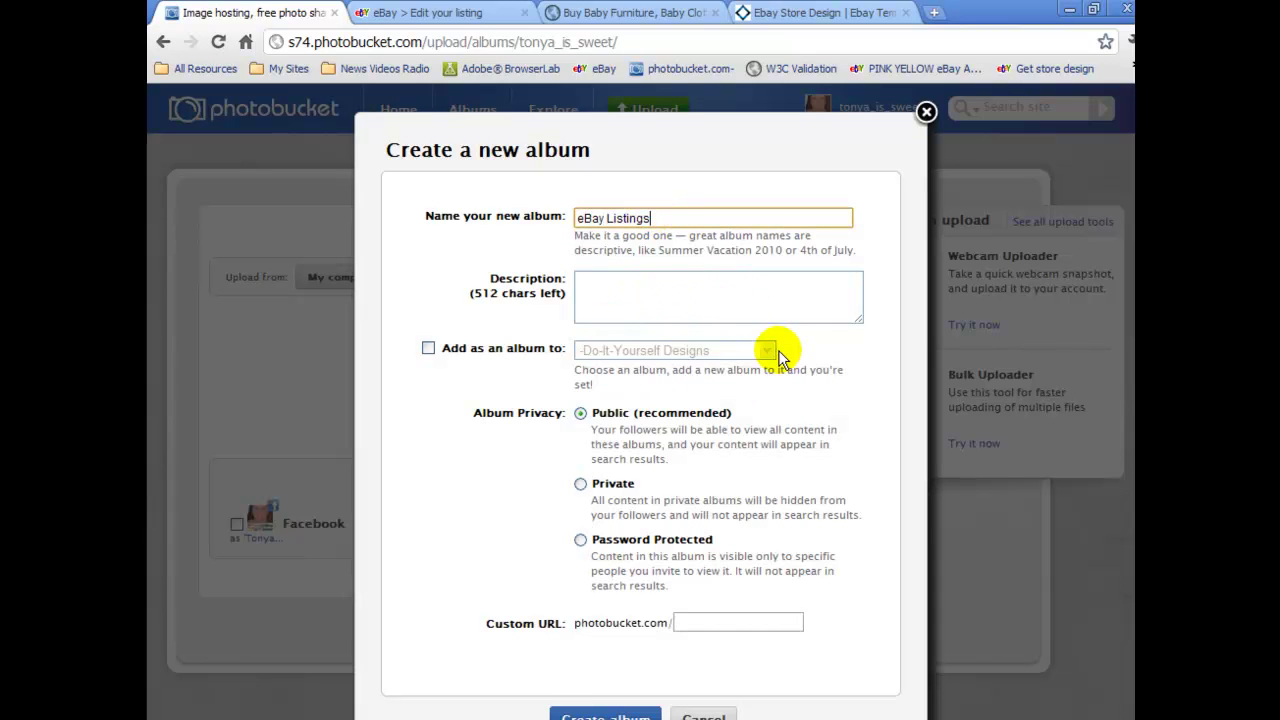
left_click(580, 485)
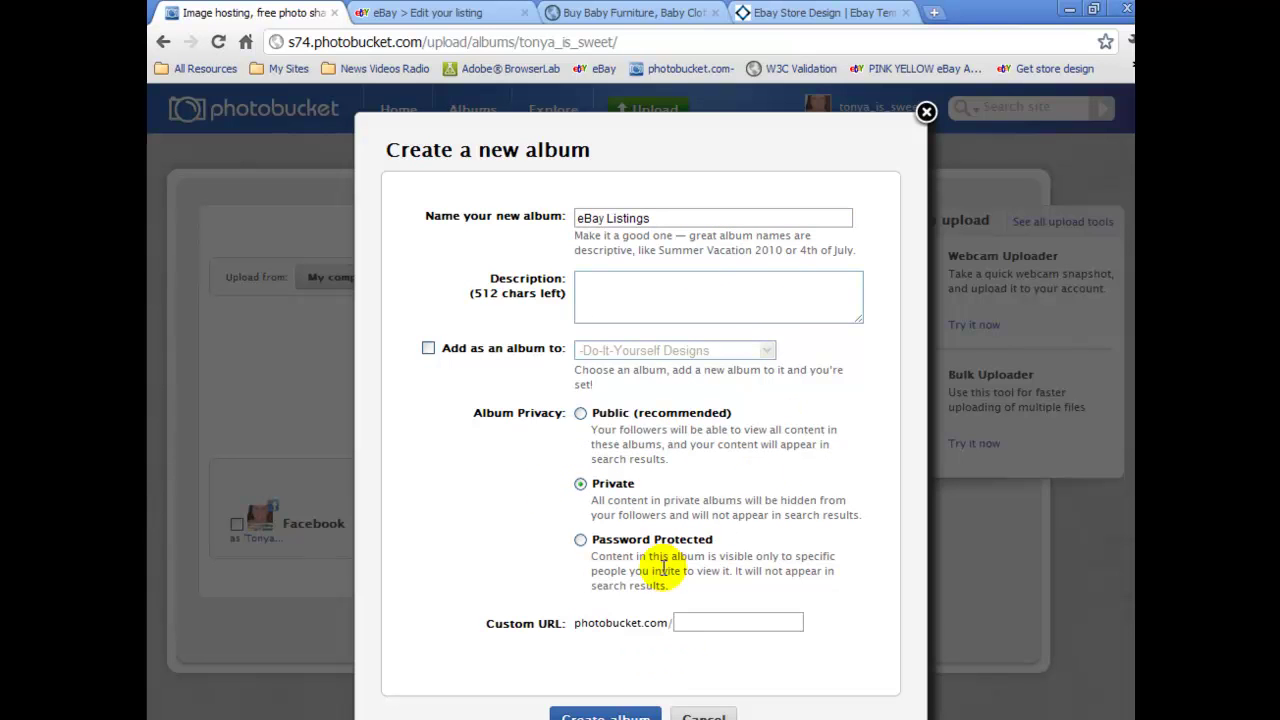
left_click(648, 716)
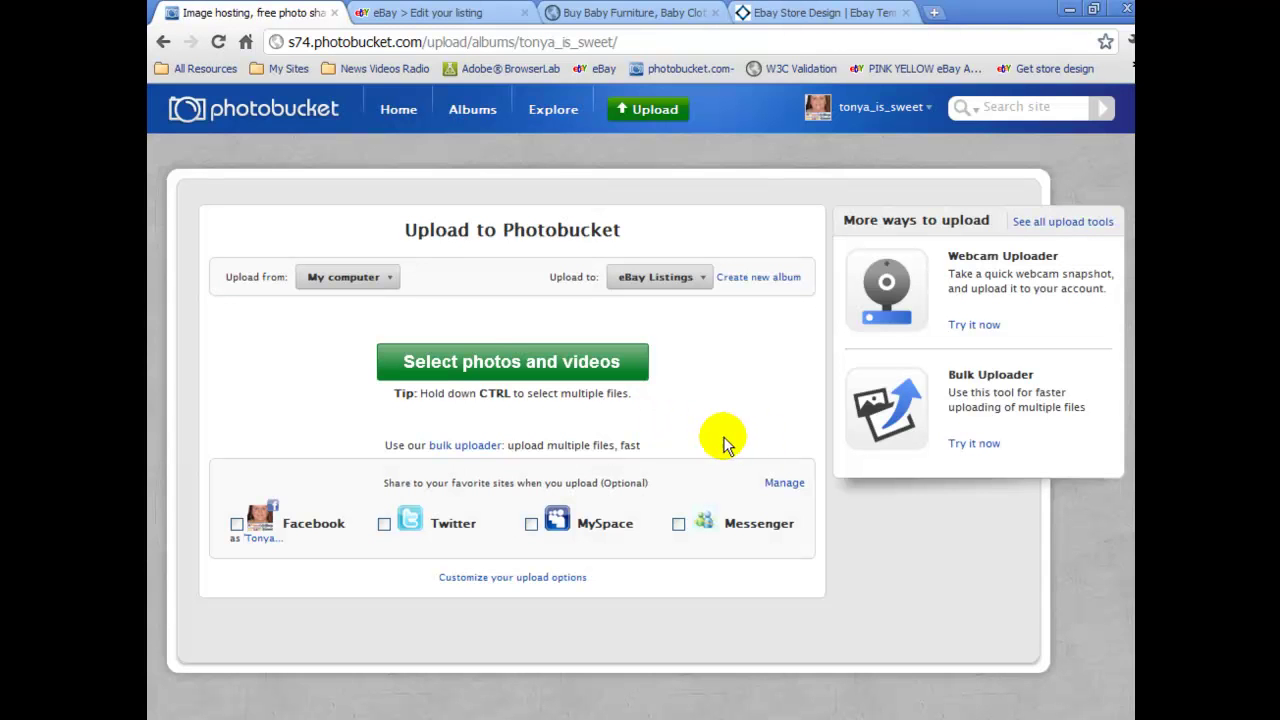
left_click(630, 368)
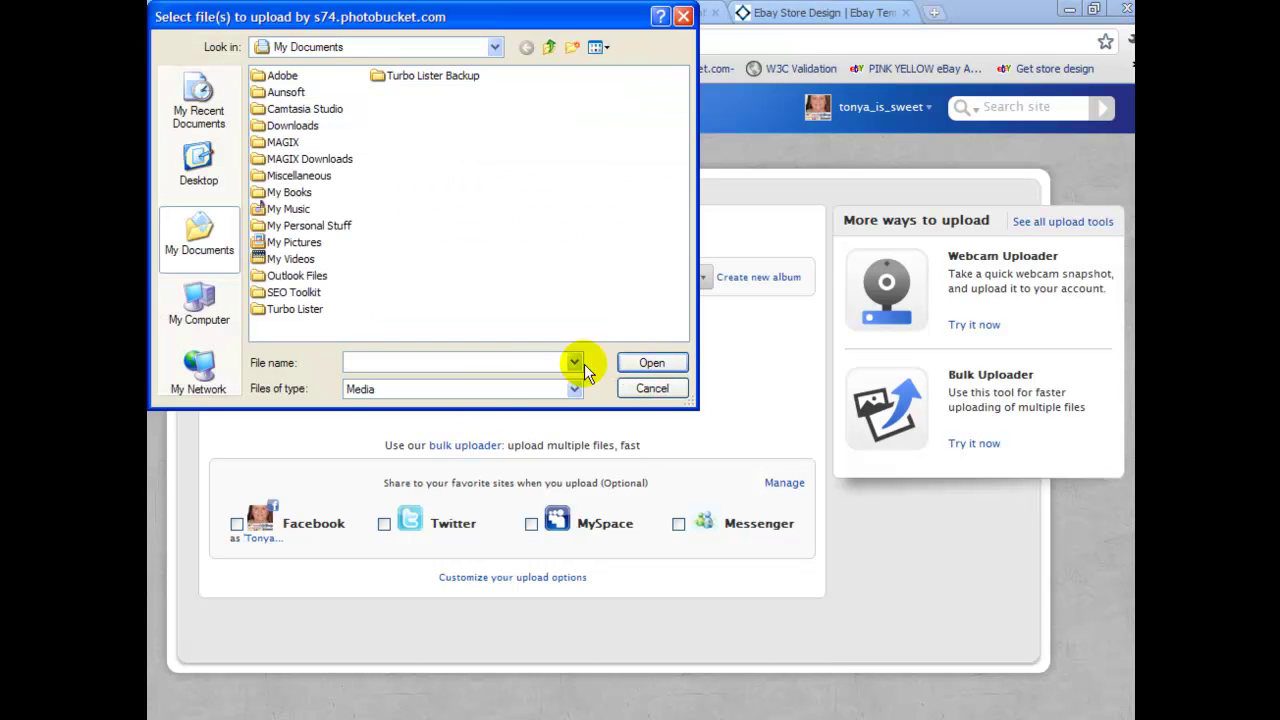
left_click(548, 49)
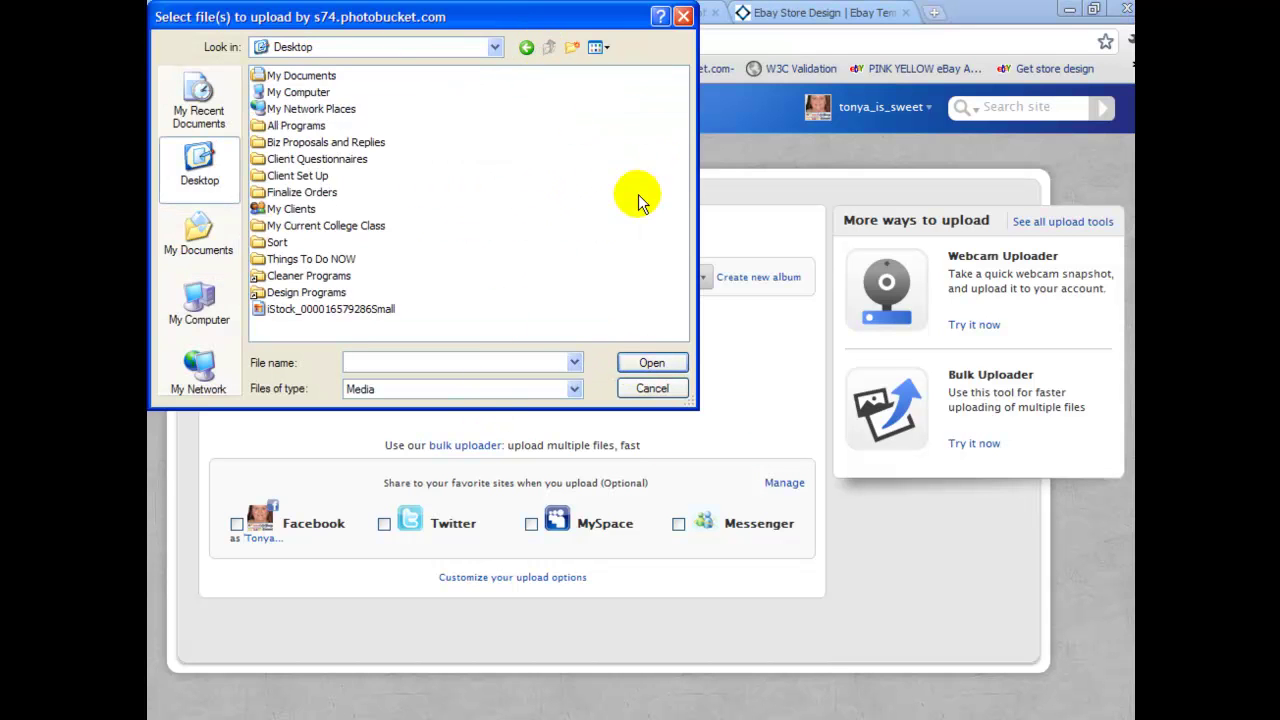
double_click(365, 310)
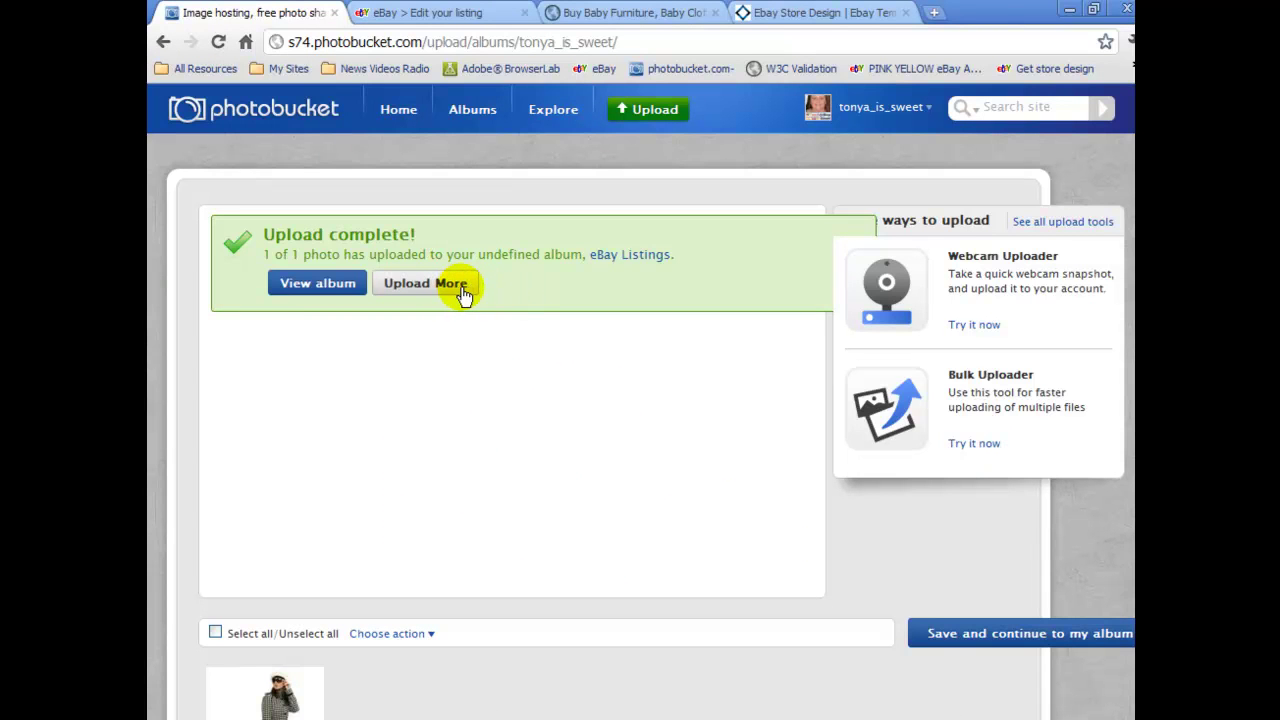
left_click(330, 287)
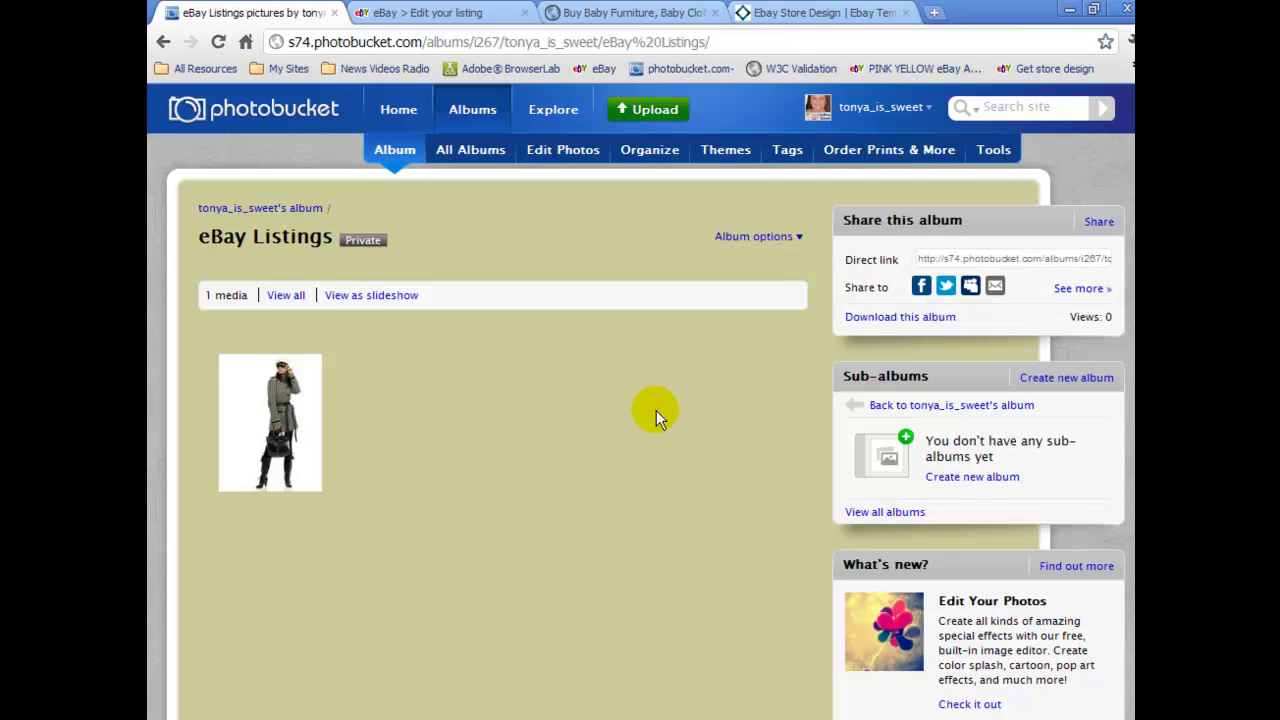
scroll(670, 390, "down", 1)
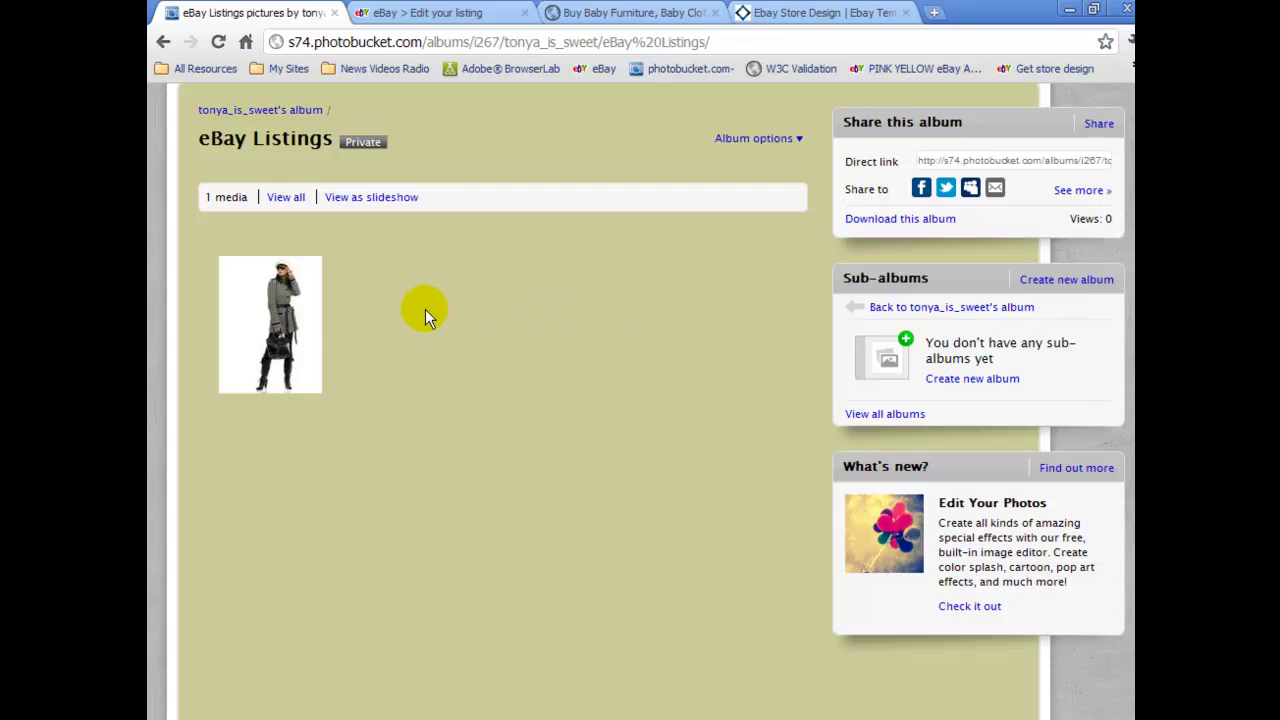
mouse_move(272, 338)
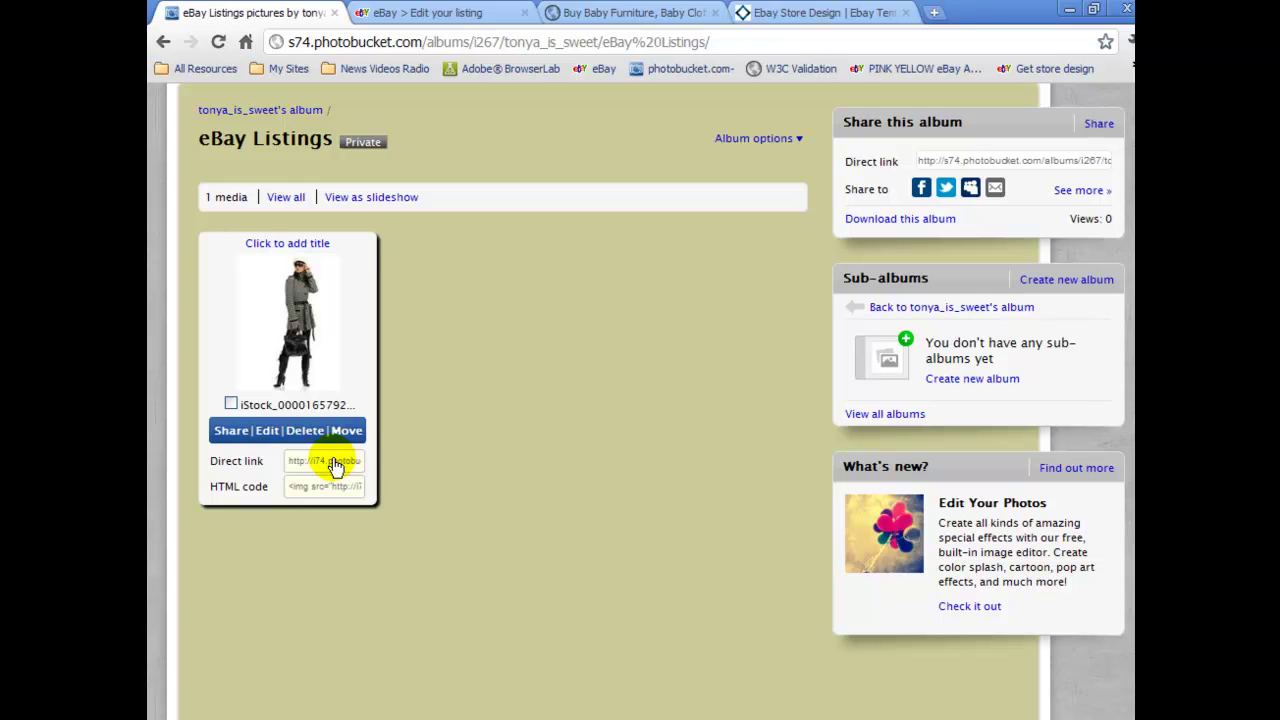
left_click(505, 42)
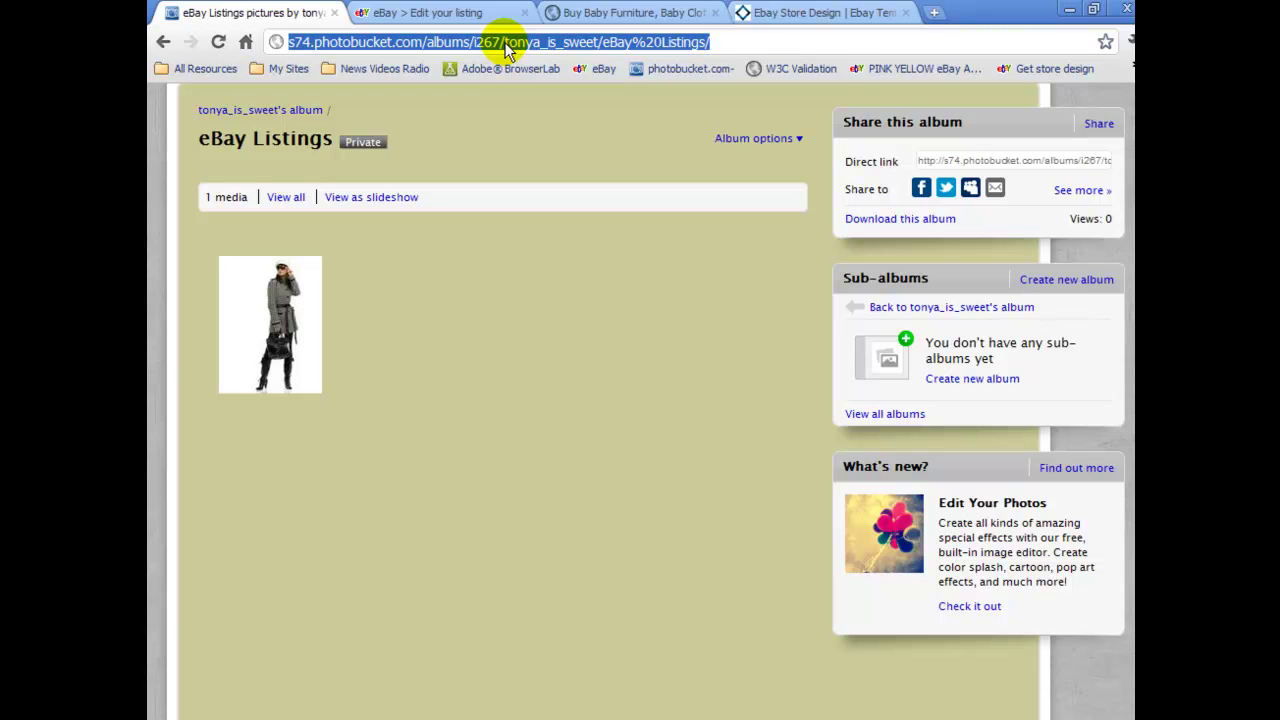
key("BackSpace")
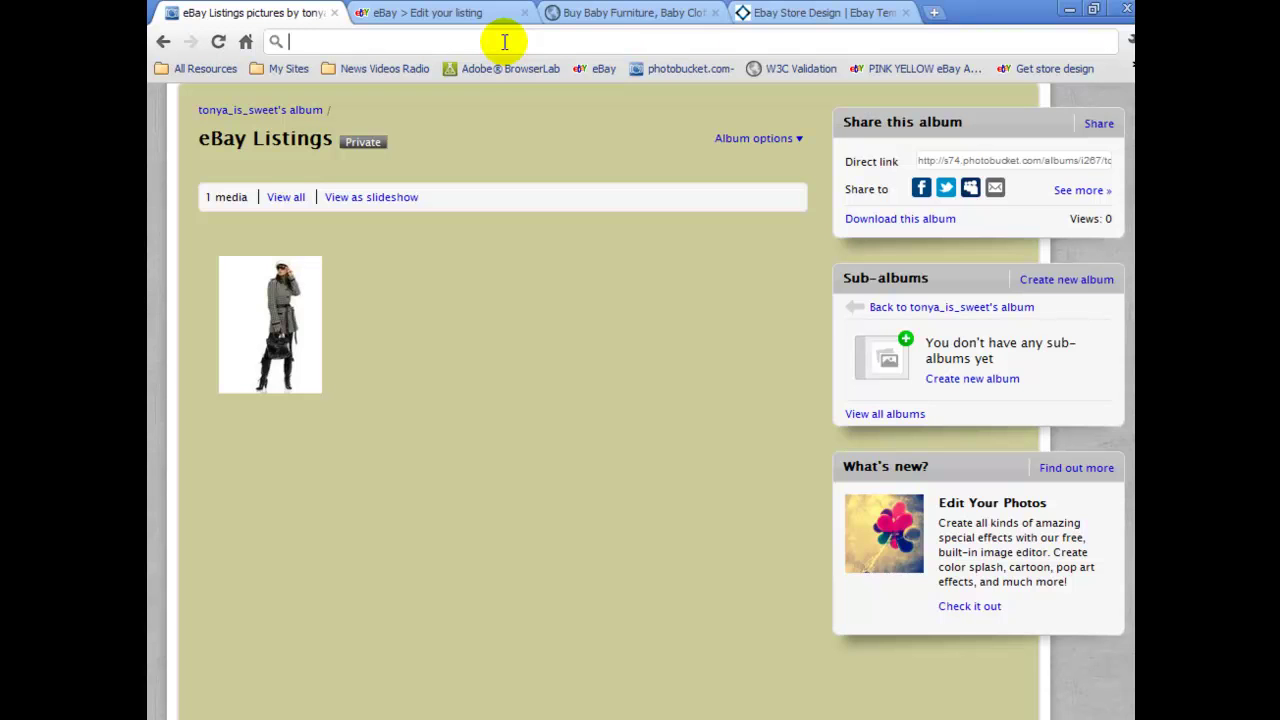
right_click(505, 42)
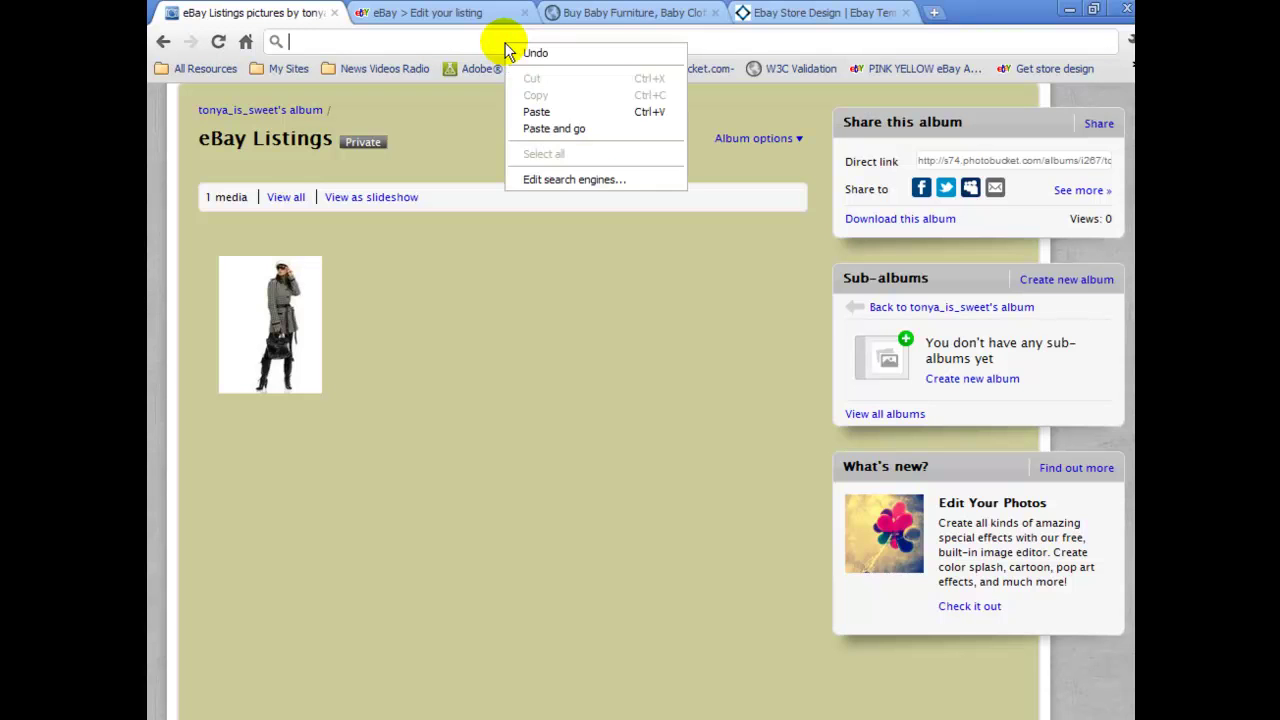
left_click(569, 131)
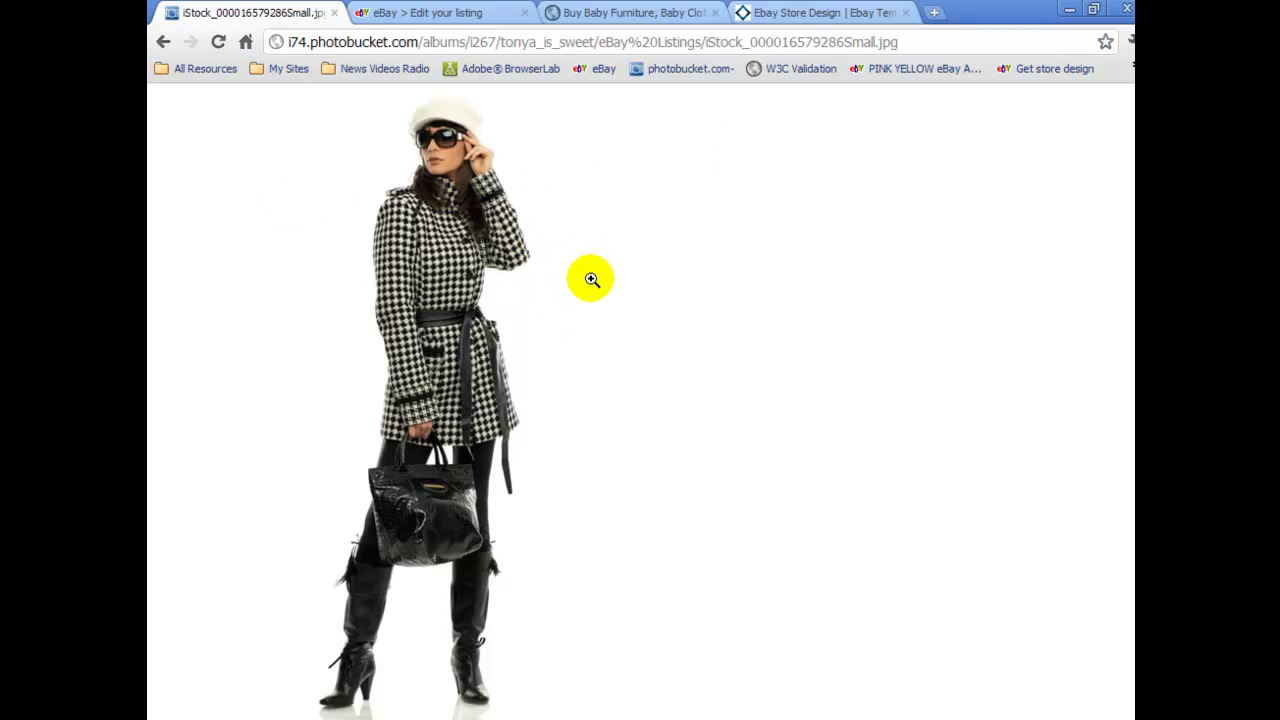
Copy the full-size photo and paste it into the eBay listing description directly beneath the Item Description heading.
right_click(449, 344)
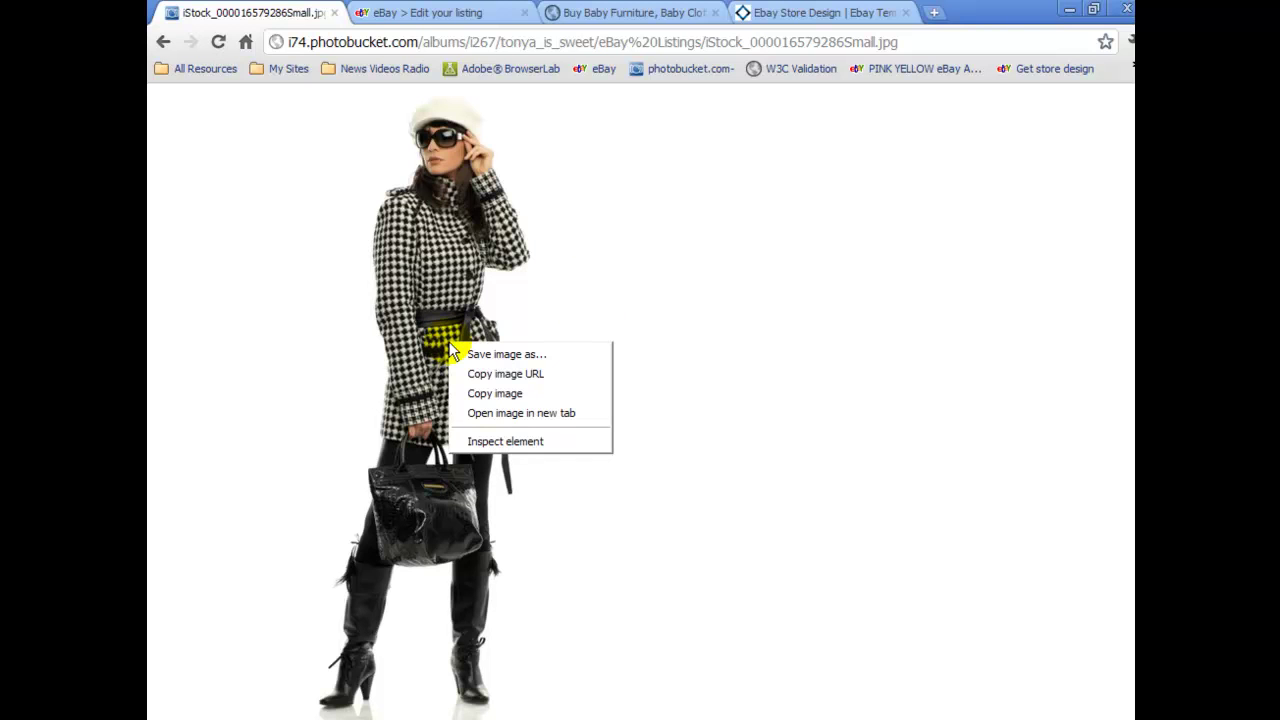
left_click(536, 399)
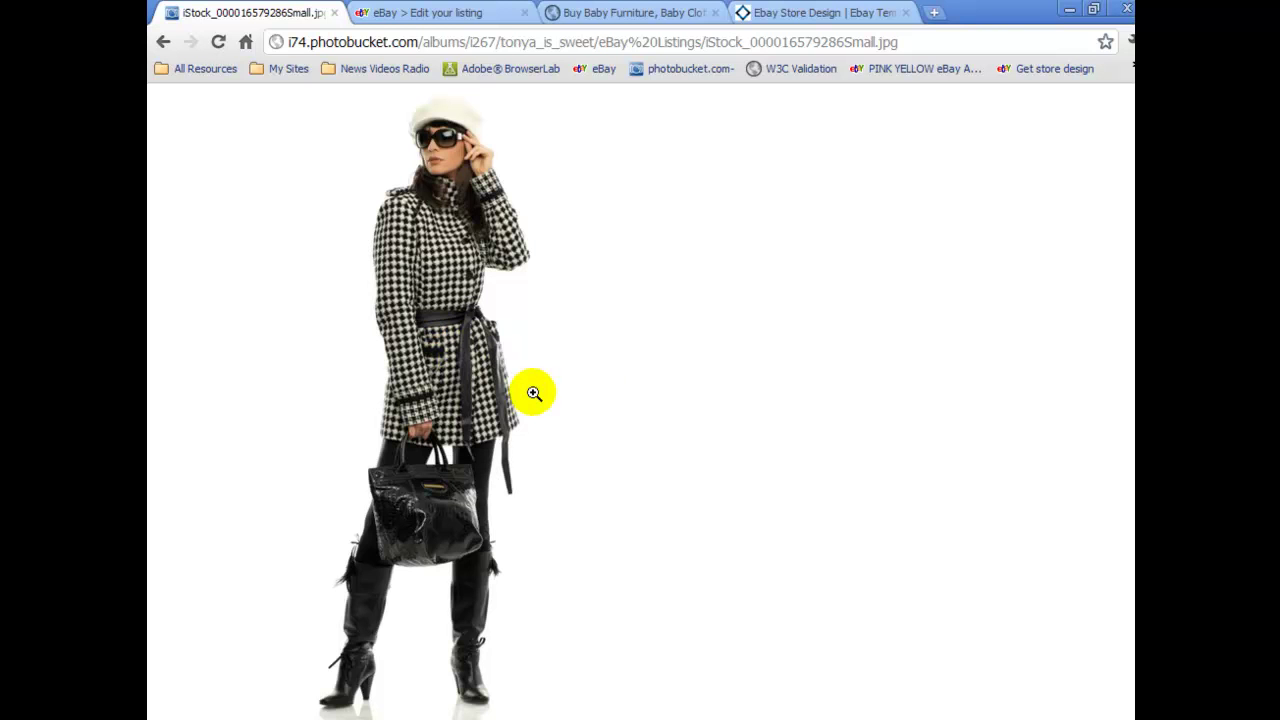
left_click(437, 20)
scroll(770, 440, "up", 1)
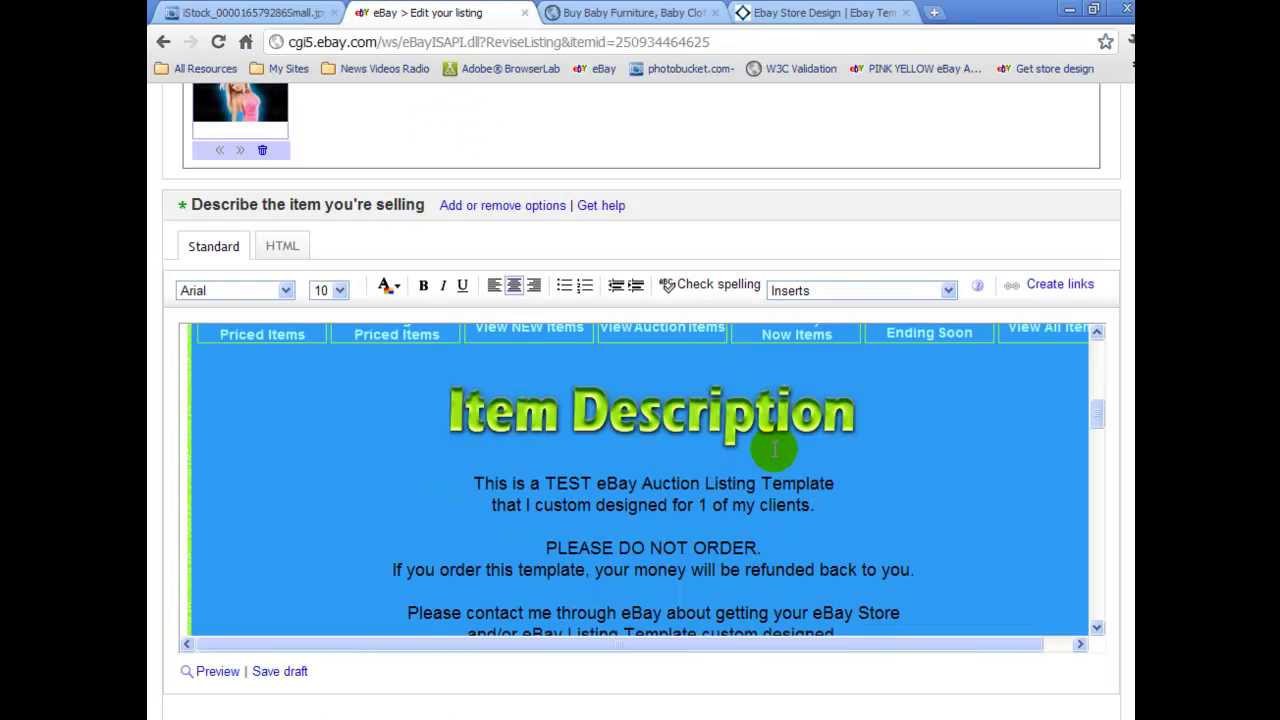
right_click(655, 460)
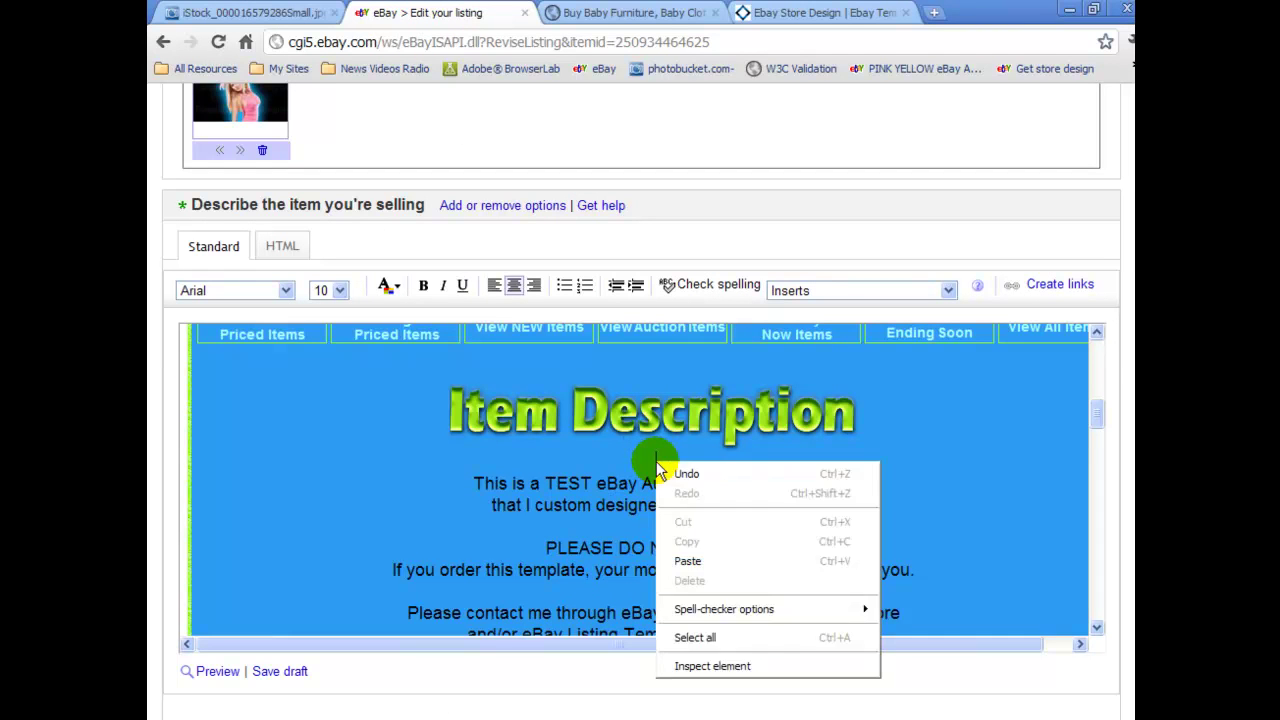
left_click(727, 562)
scroll(1000, 502, "down", 3)
scroll(1003, 501, "down", 5)
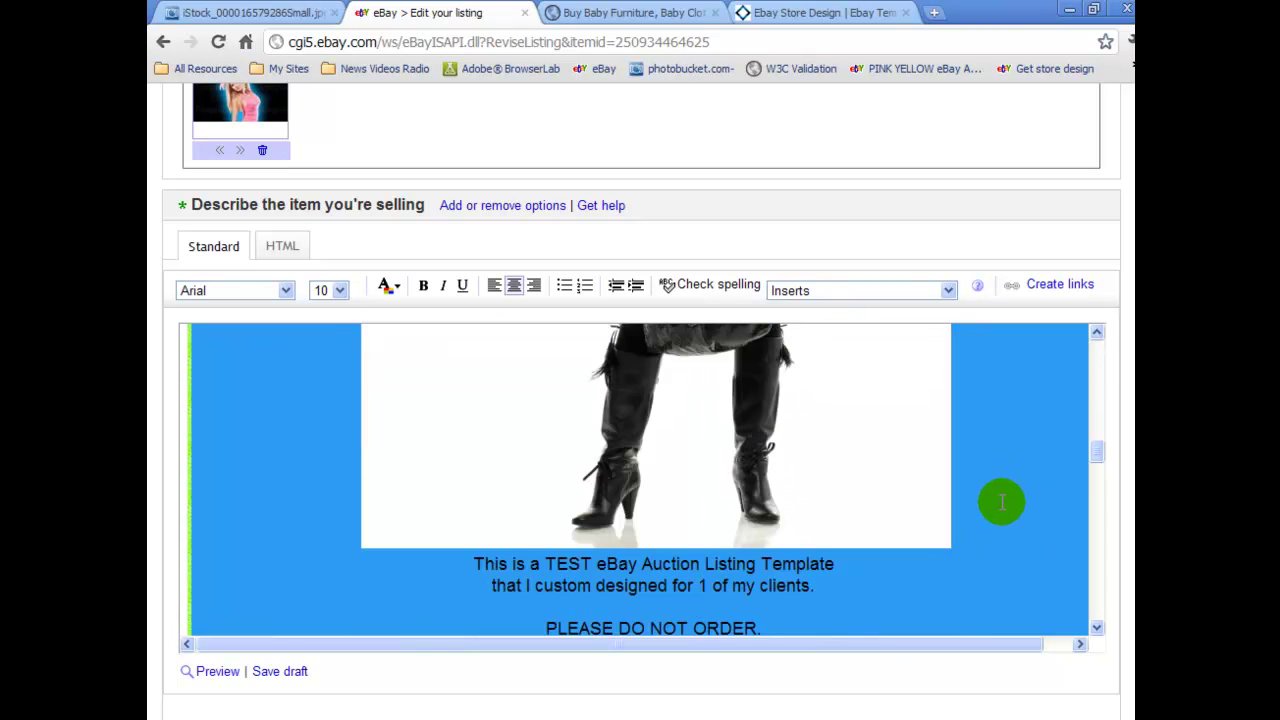
Add two line breaks below the pasted photo and paste a second copy of it above the description text.
key("Return")
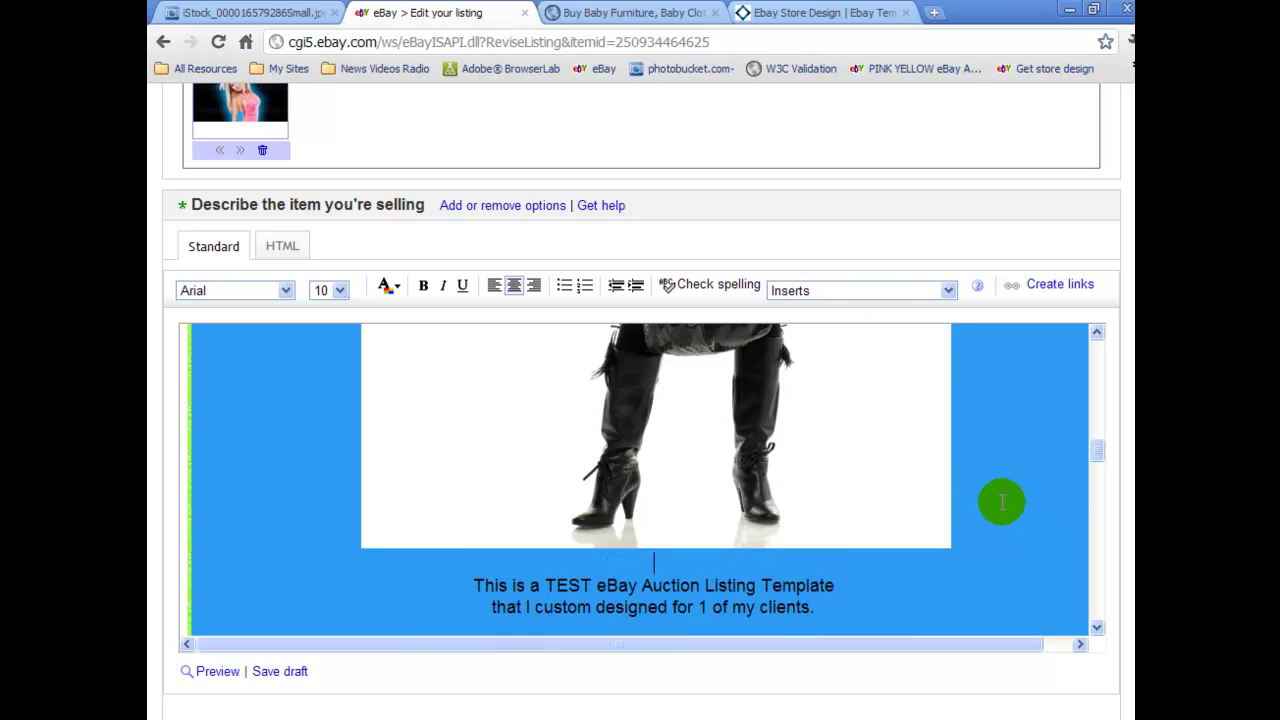
key("Return")
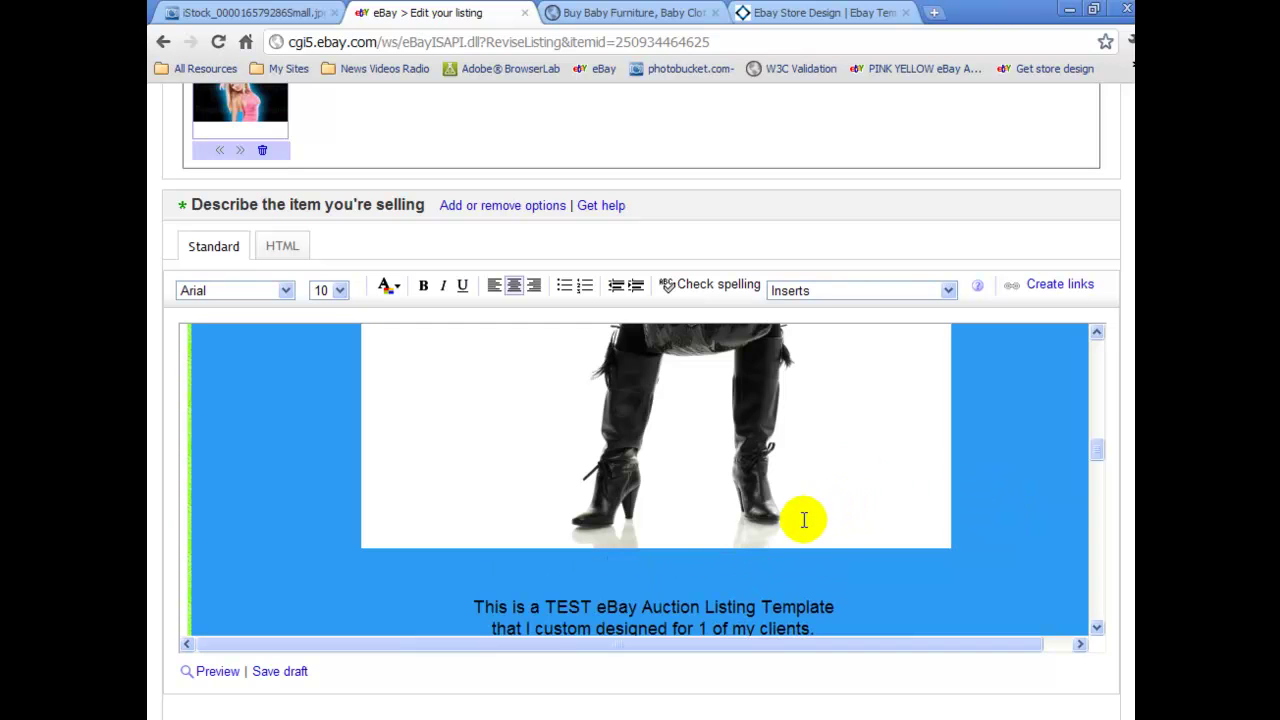
right_click(663, 588)
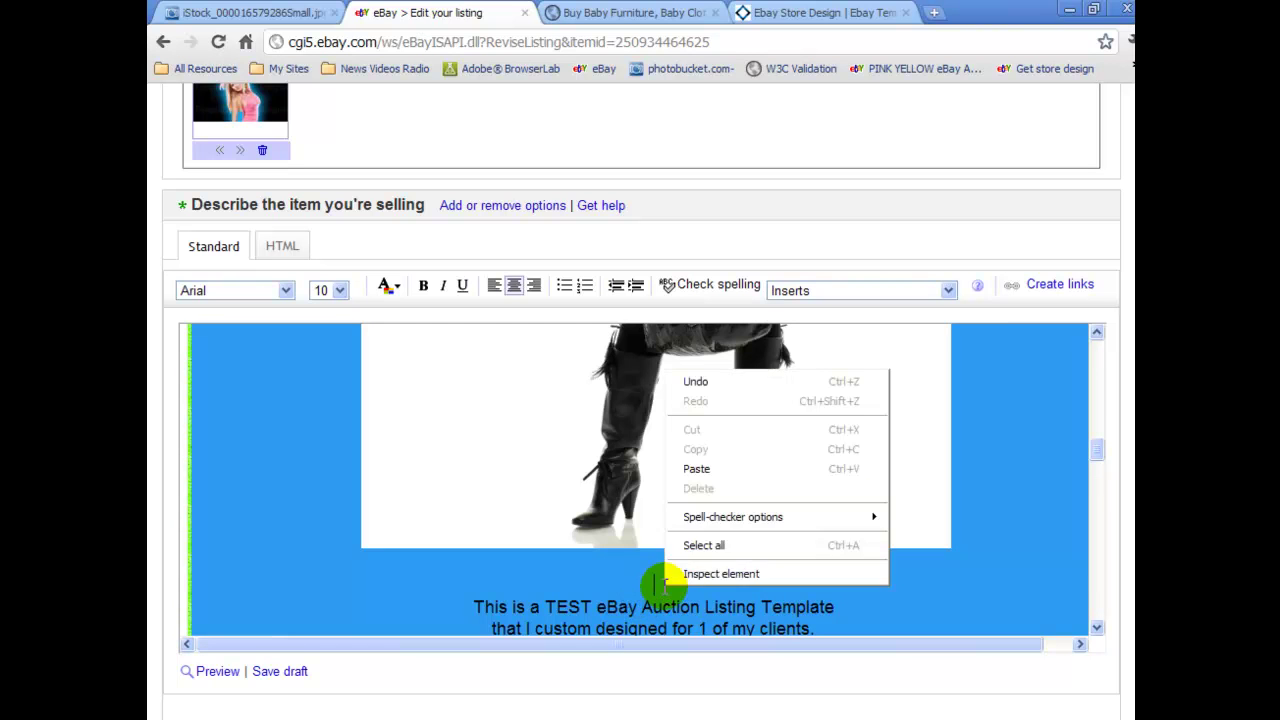
left_click(705, 468)
scroll(986, 284, "up", 3)
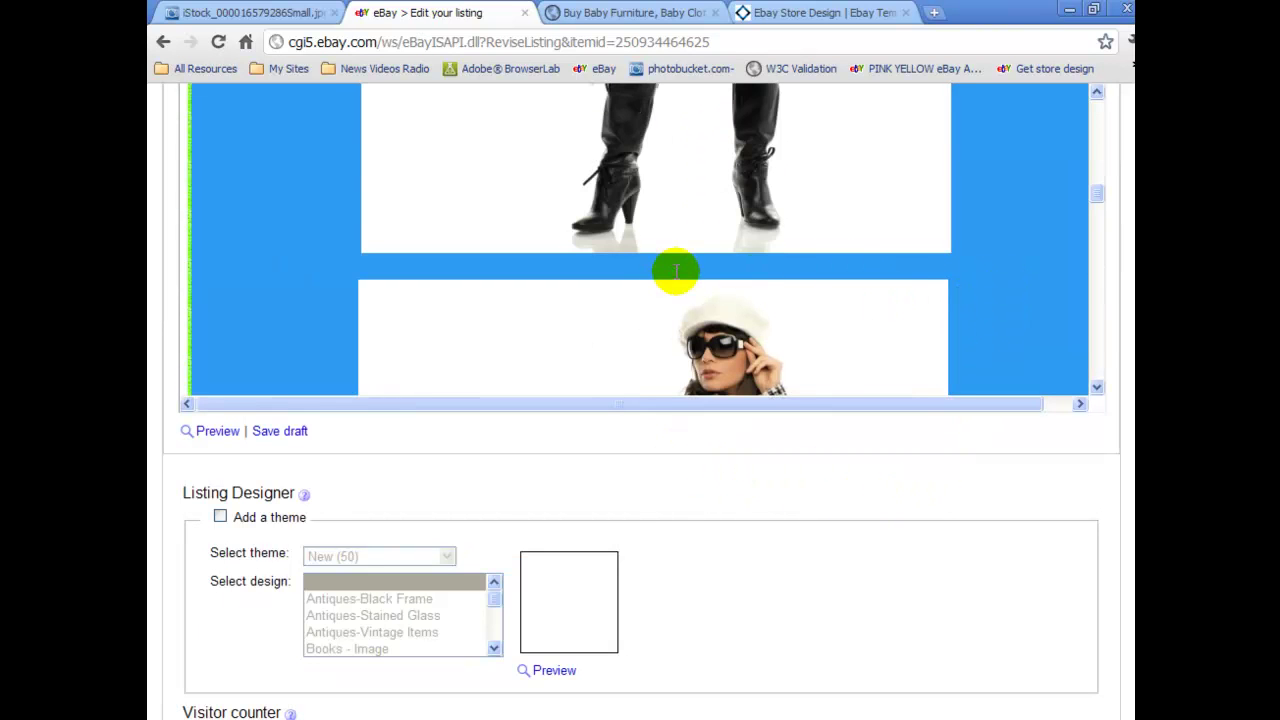
Leave the Listing Designer theme and pricing options as they are and continue to the listing's review page.
left_click_drag(1097, 190, 1097, 150)
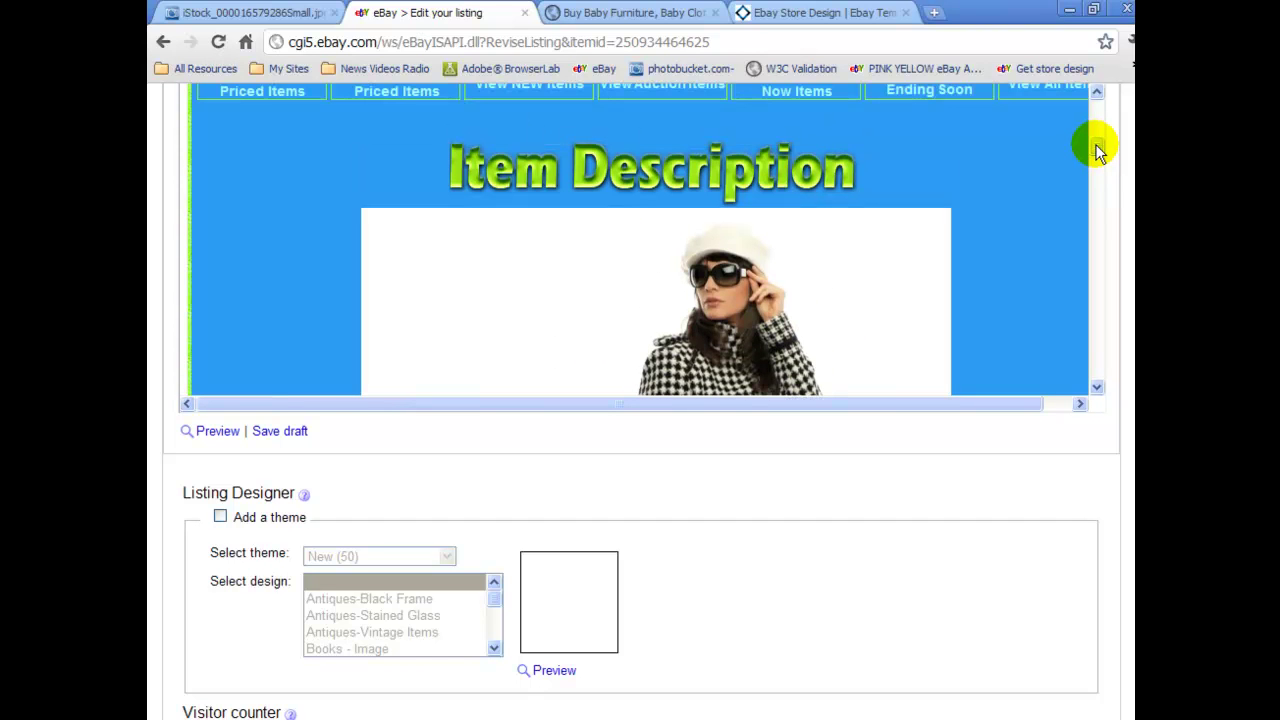
left_click_drag(1097, 150, 1101, 266)
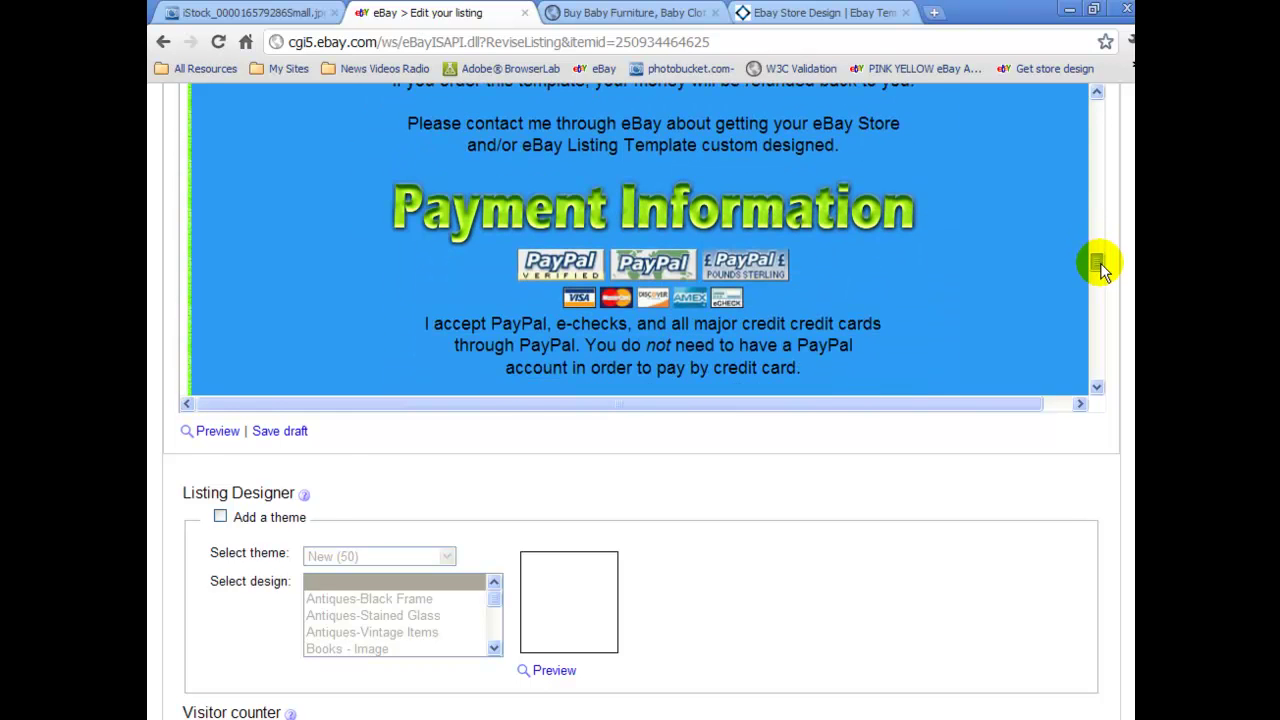
scroll(182, 430, "down", 1)
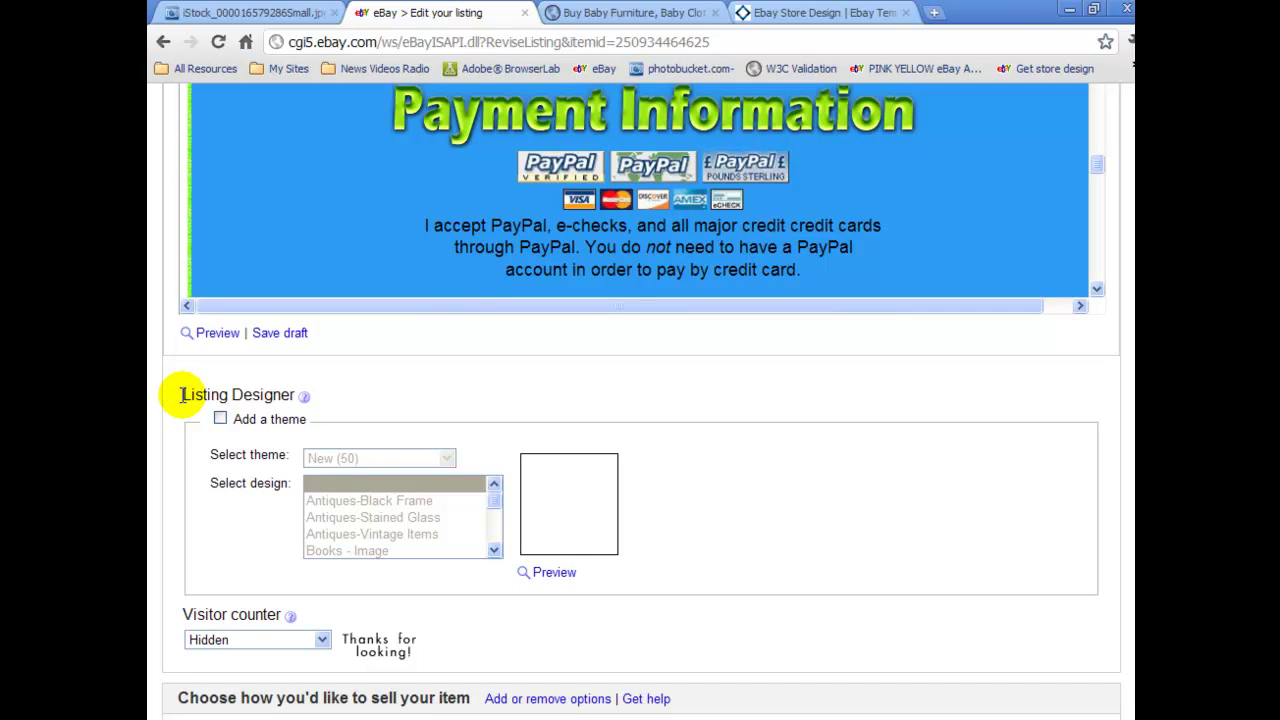
left_click_drag(181, 395, 289, 399)
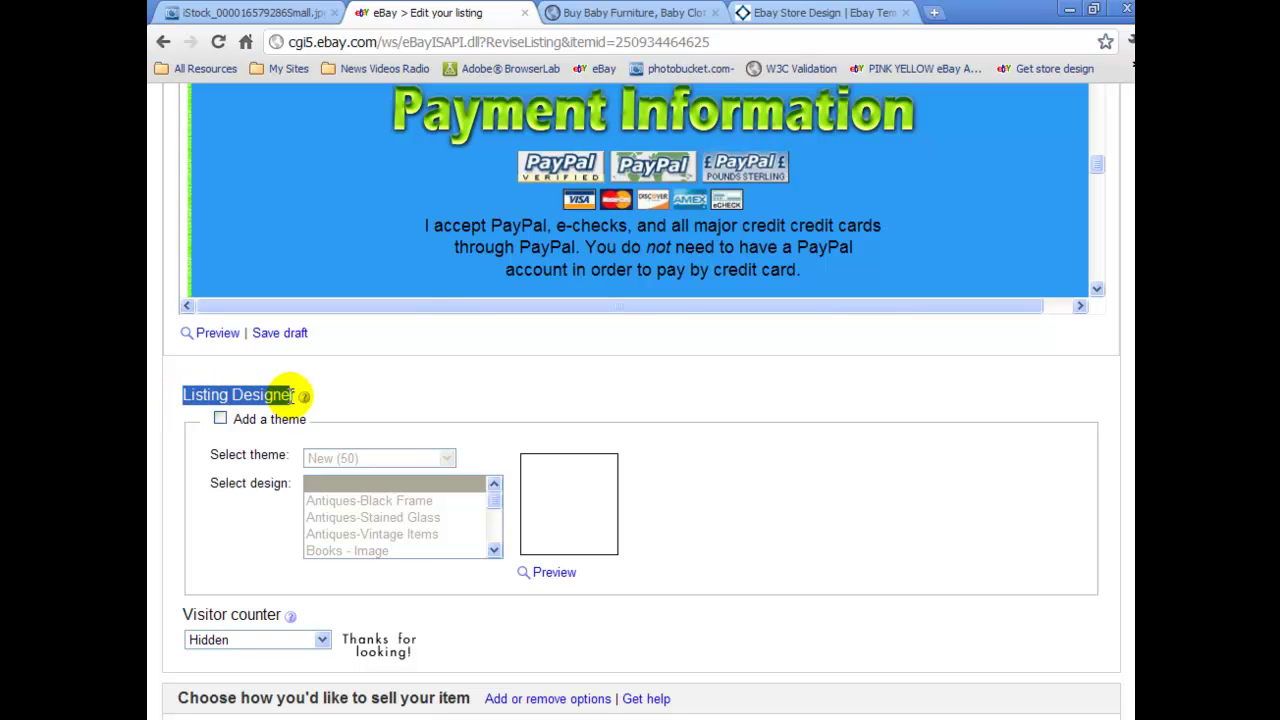
left_click(183, 395)
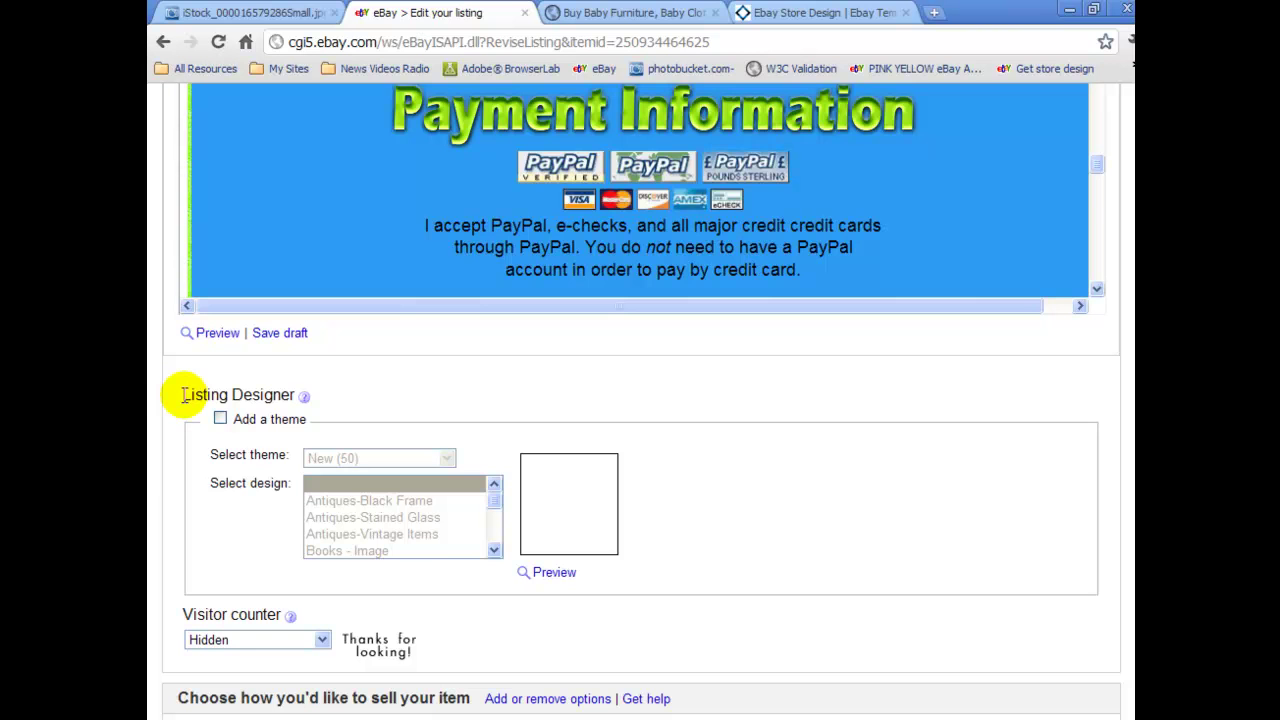
scroll(170, 493, "down", 4)
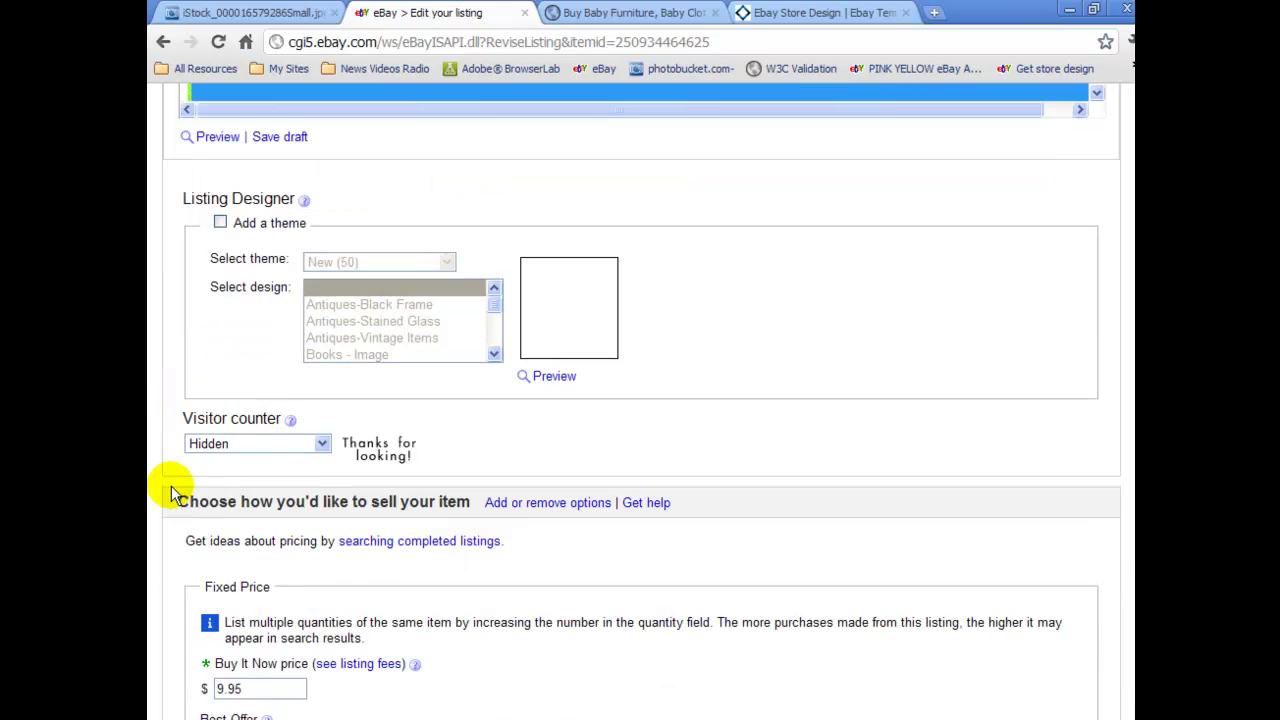
scroll(170, 493, "down", 6)
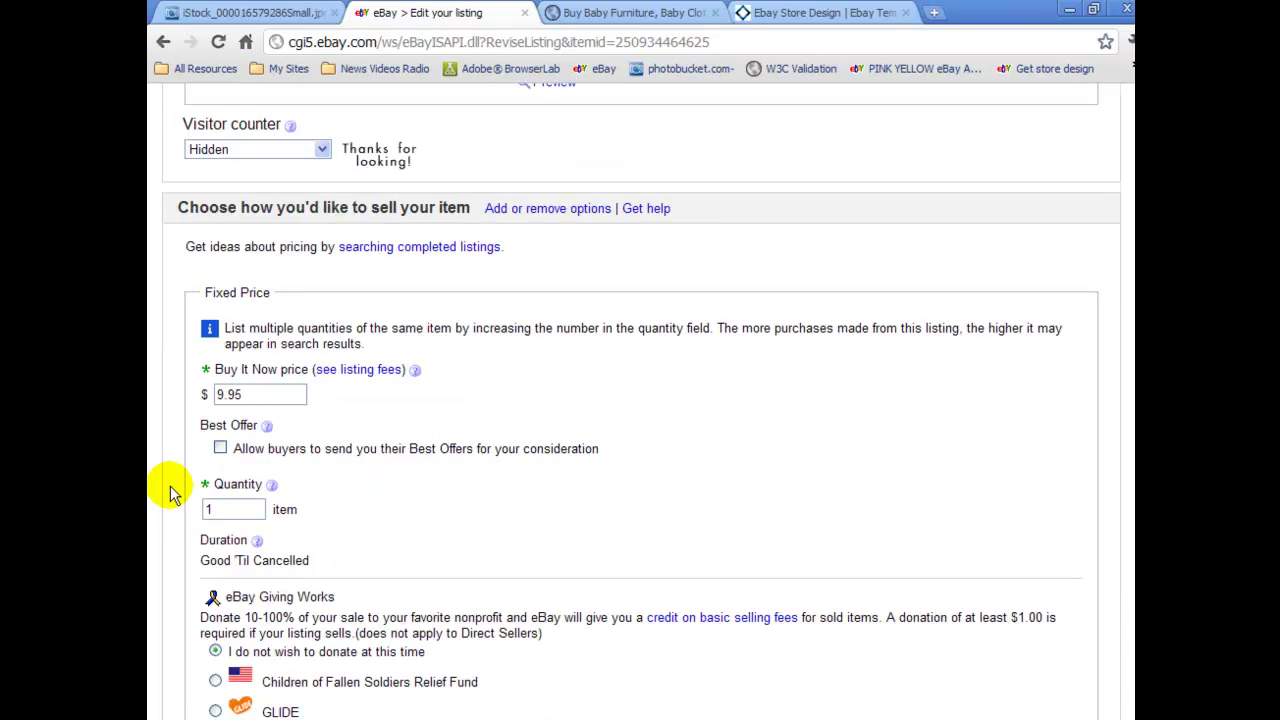
scroll(170, 493, "down", 15)
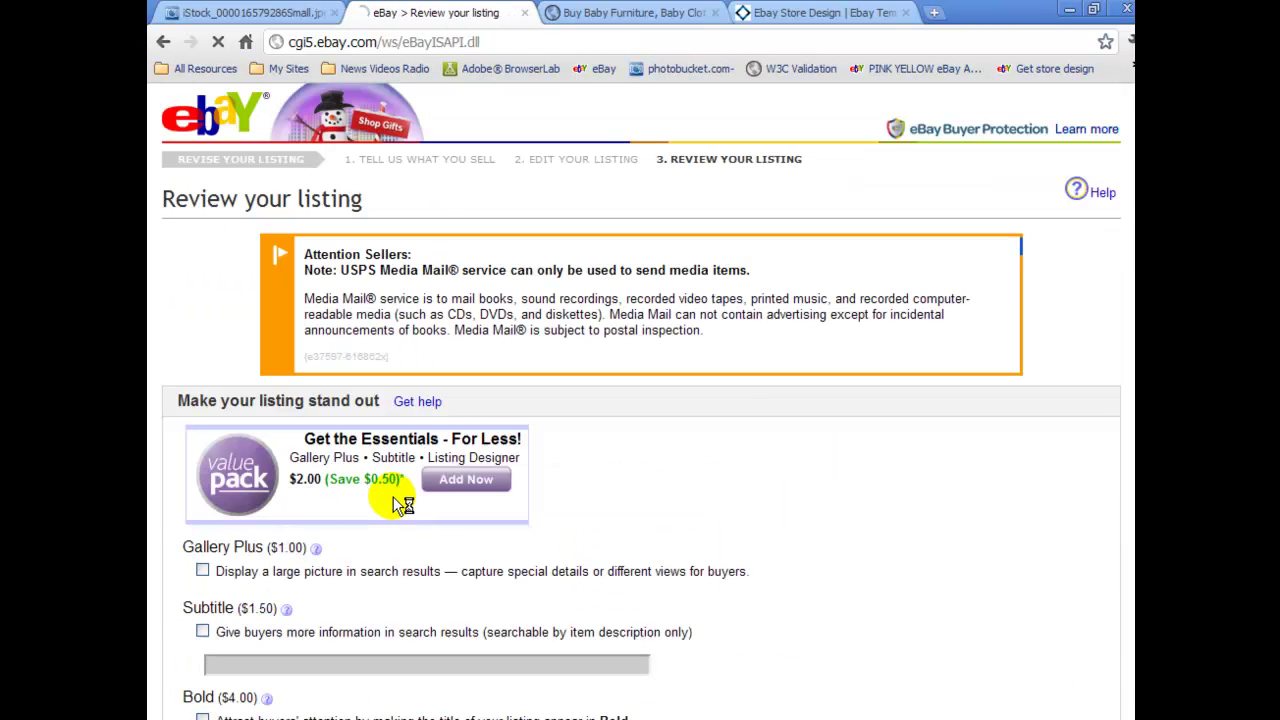
Submit the listing revisions from the review page without adding any paid upgrades.
scroll(707, 424, "down", 4)
scroll(707, 424, "down", 2)
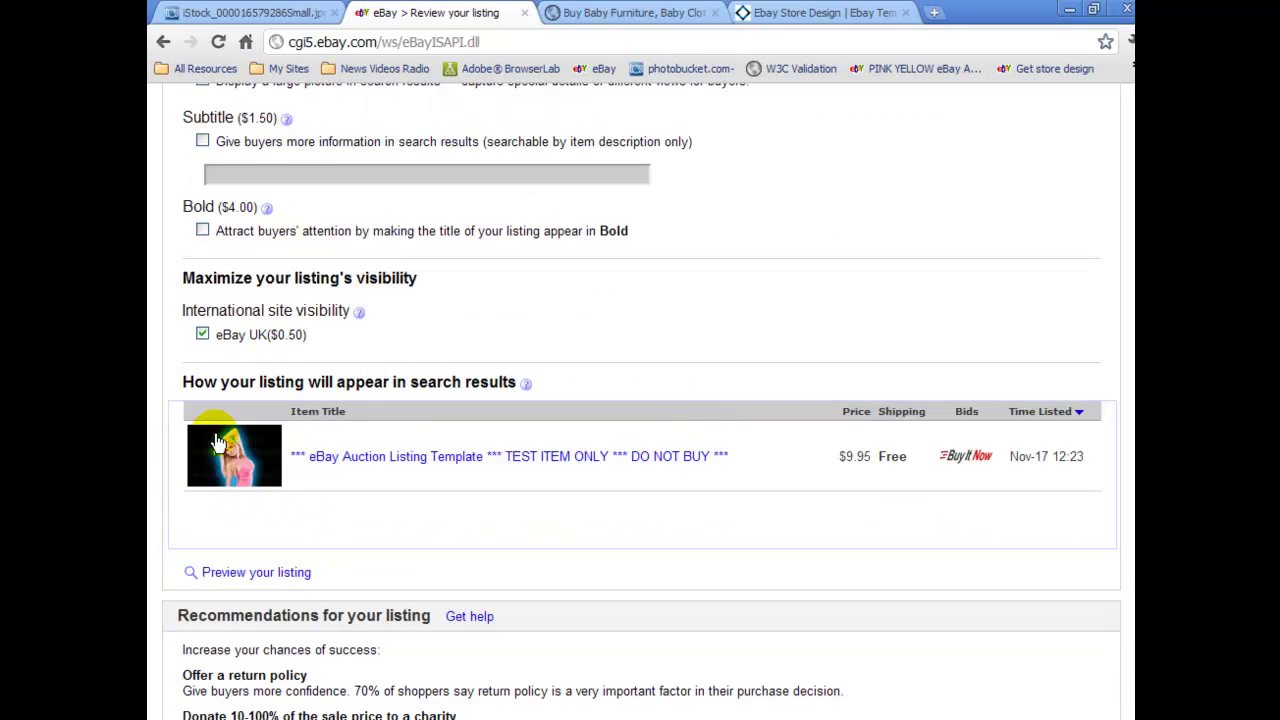
scroll(170, 447, "down", 3)
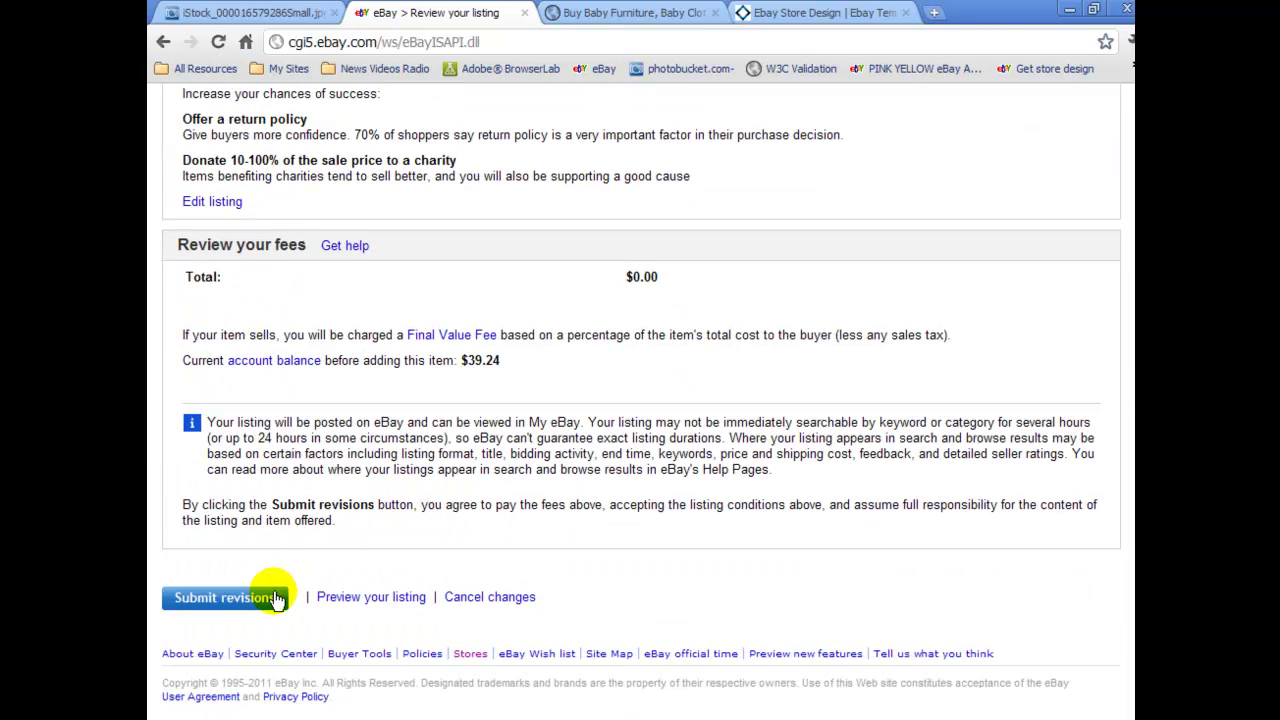
left_click(226, 606)
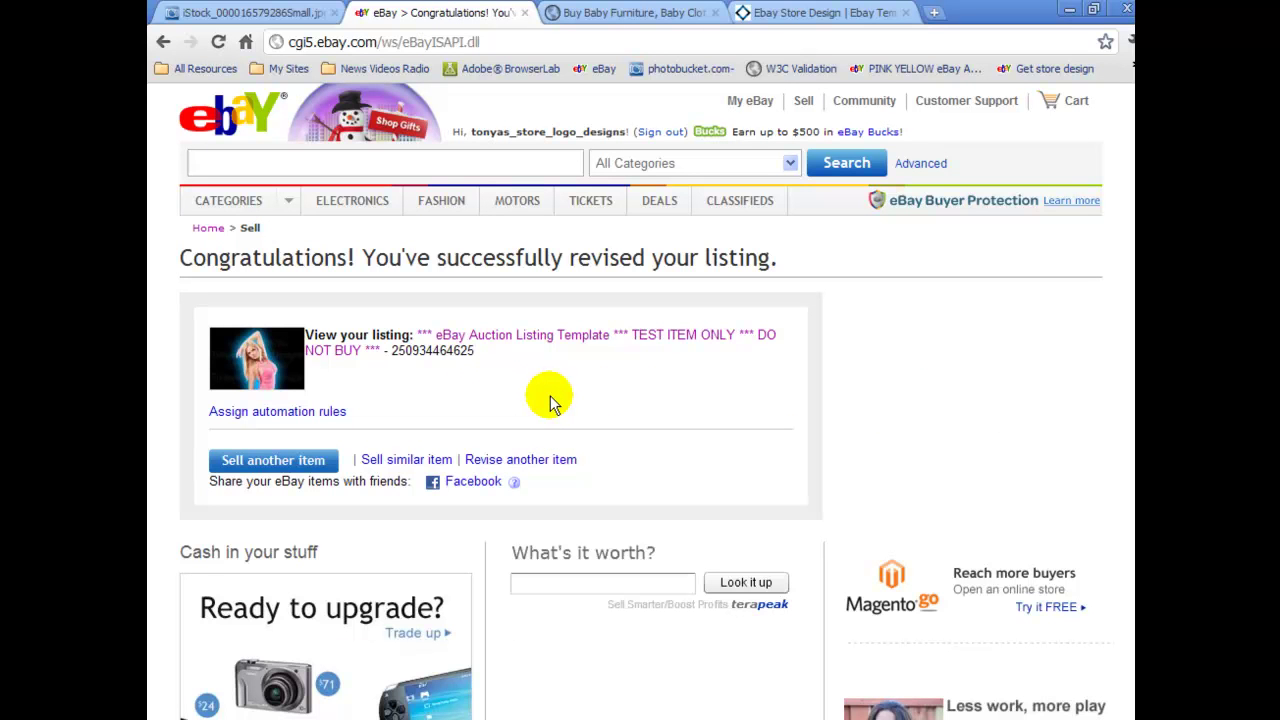
Open the revised listing and examine the template header, item photos, description and policy sections down to the page's end.
left_click(503, 343)
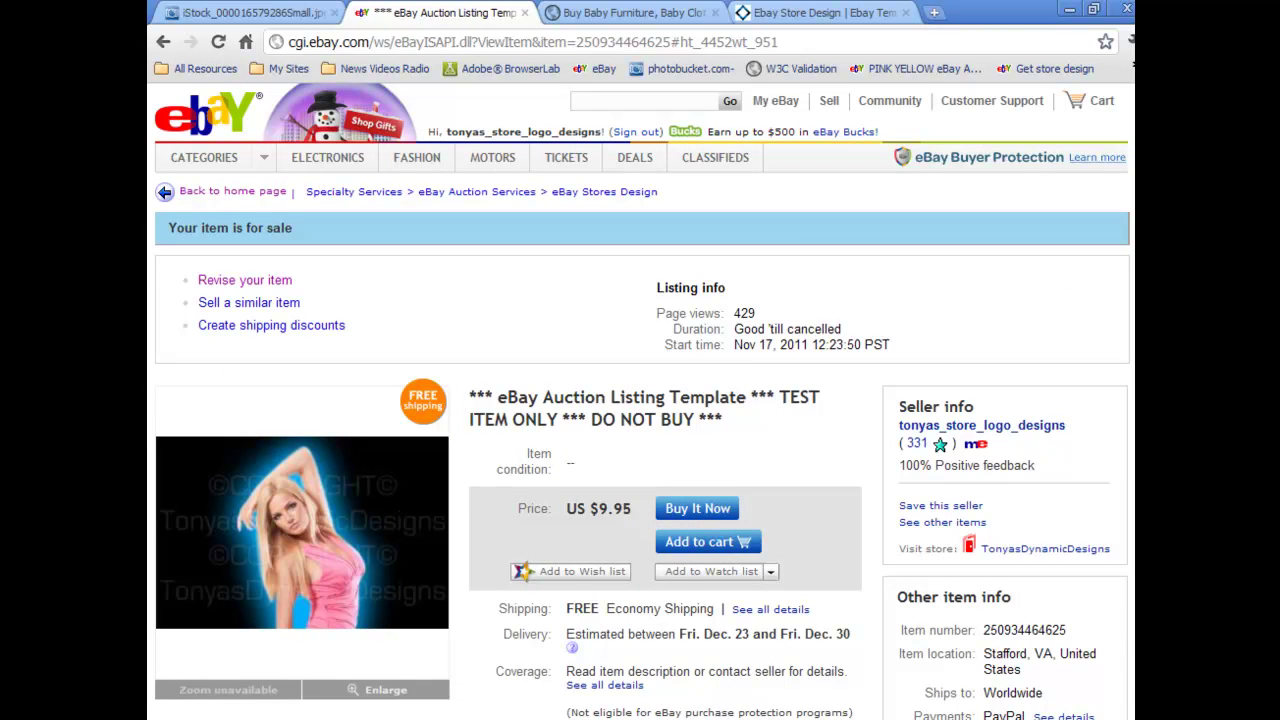
scroll(640, 400, "down", 10)
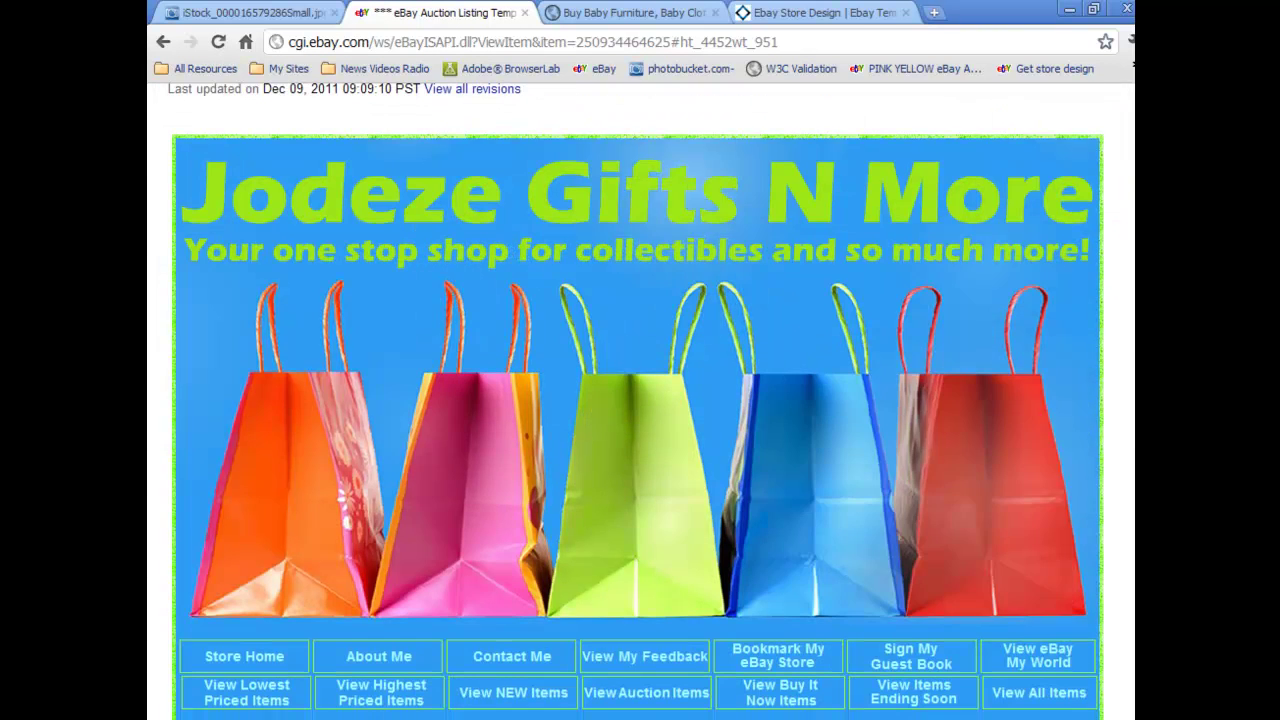
scroll(640, 400, "down", 1)
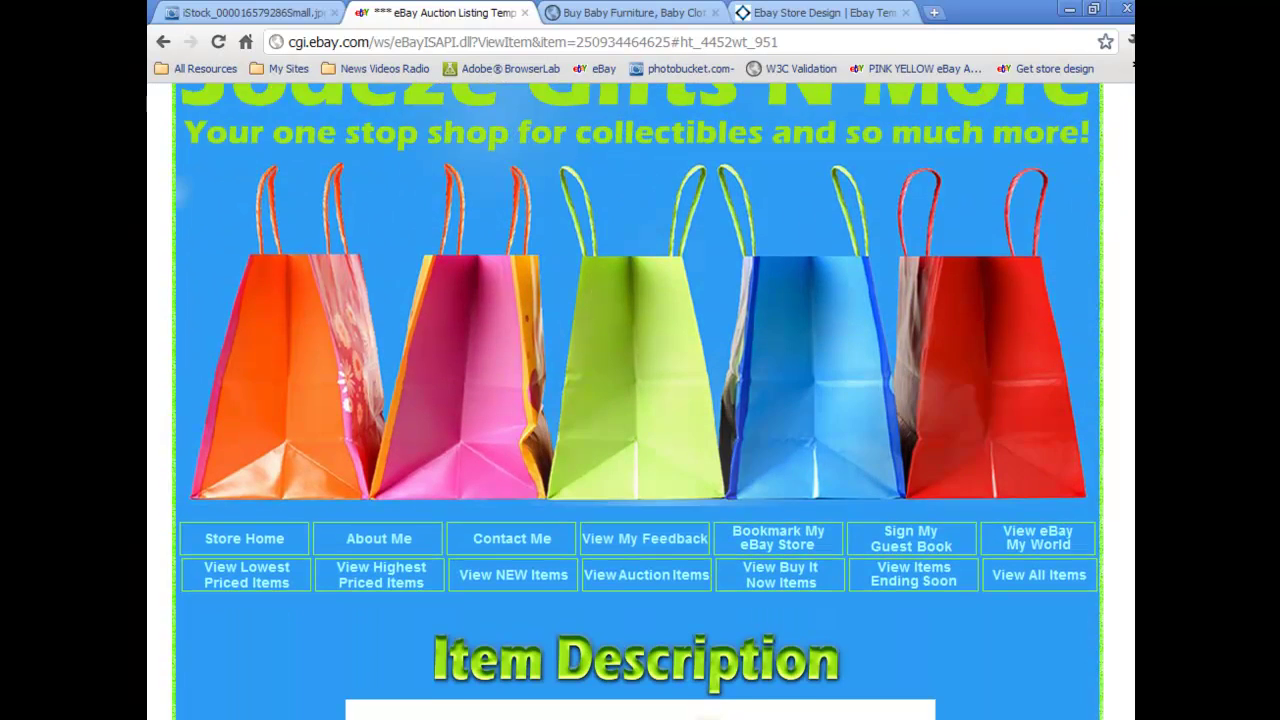
scroll(640, 400, "down", 3)
scroll(640, 400, "down", 2)
scroll(640, 400, "down", 7)
scroll(640, 400, "down", 4)
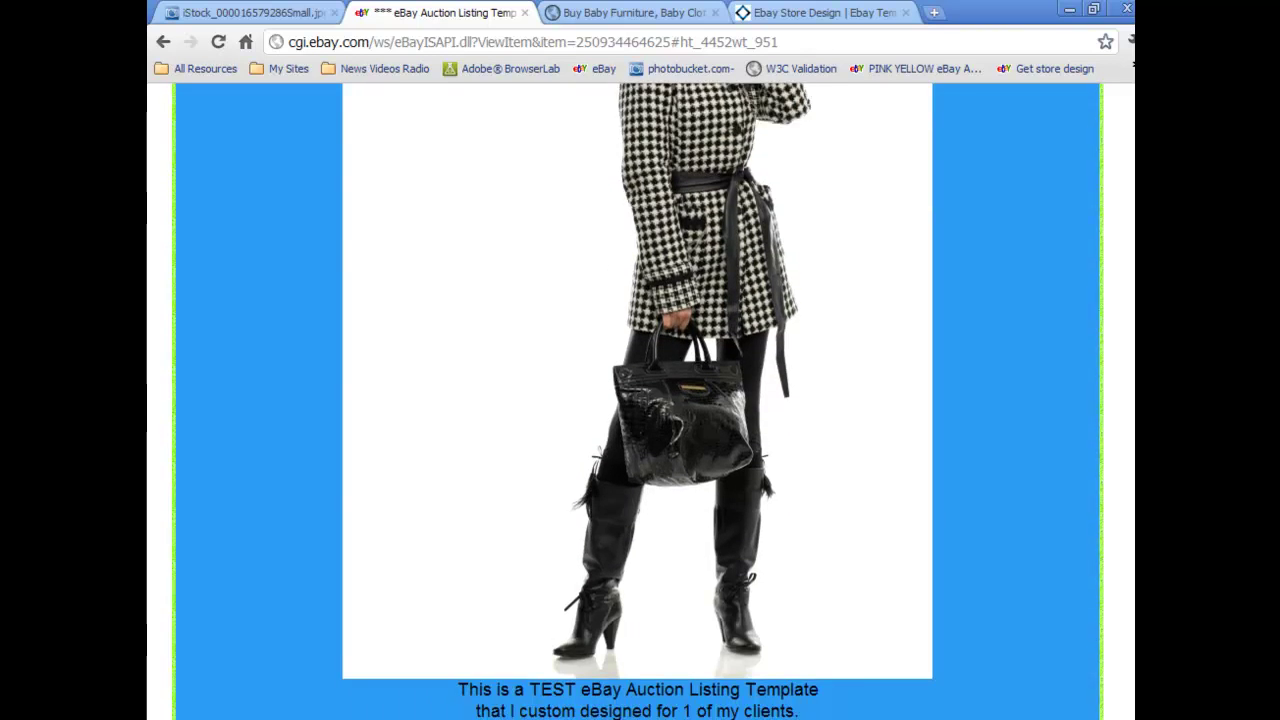
scroll(640, 400, "down", 6)
scroll(640, 400, "down", 15)
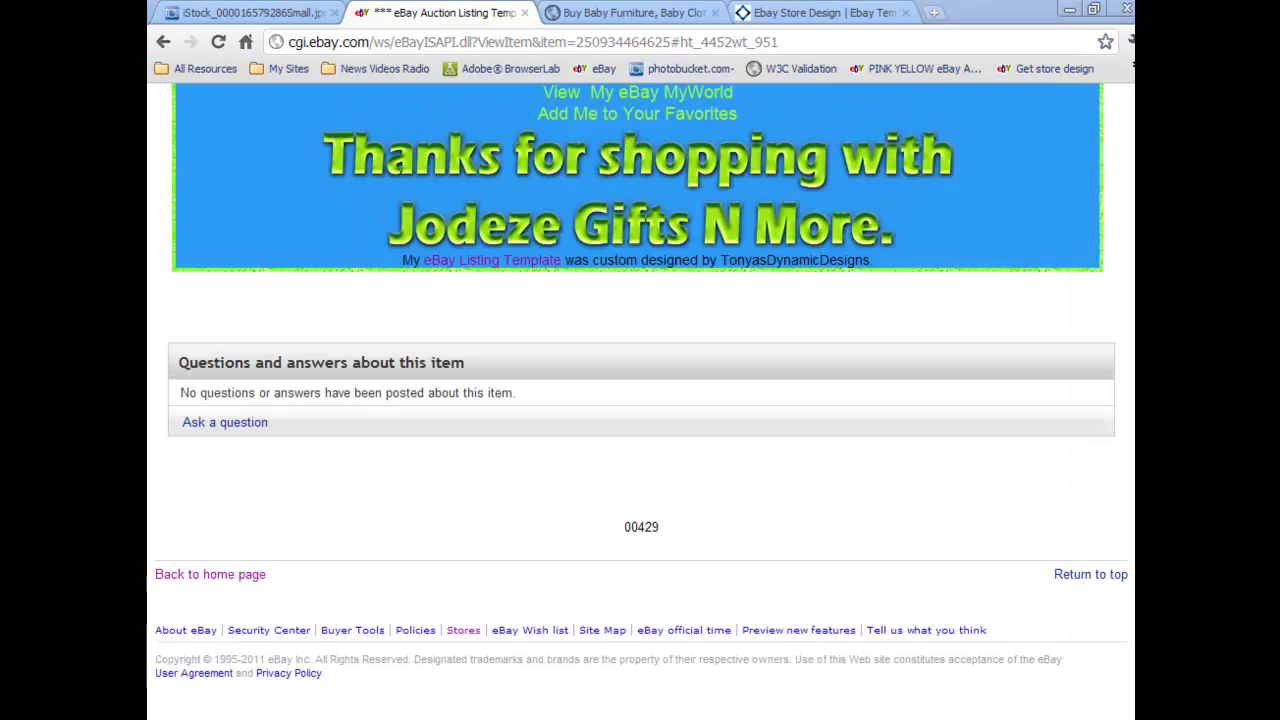
scroll(640, 400, "up", 5)
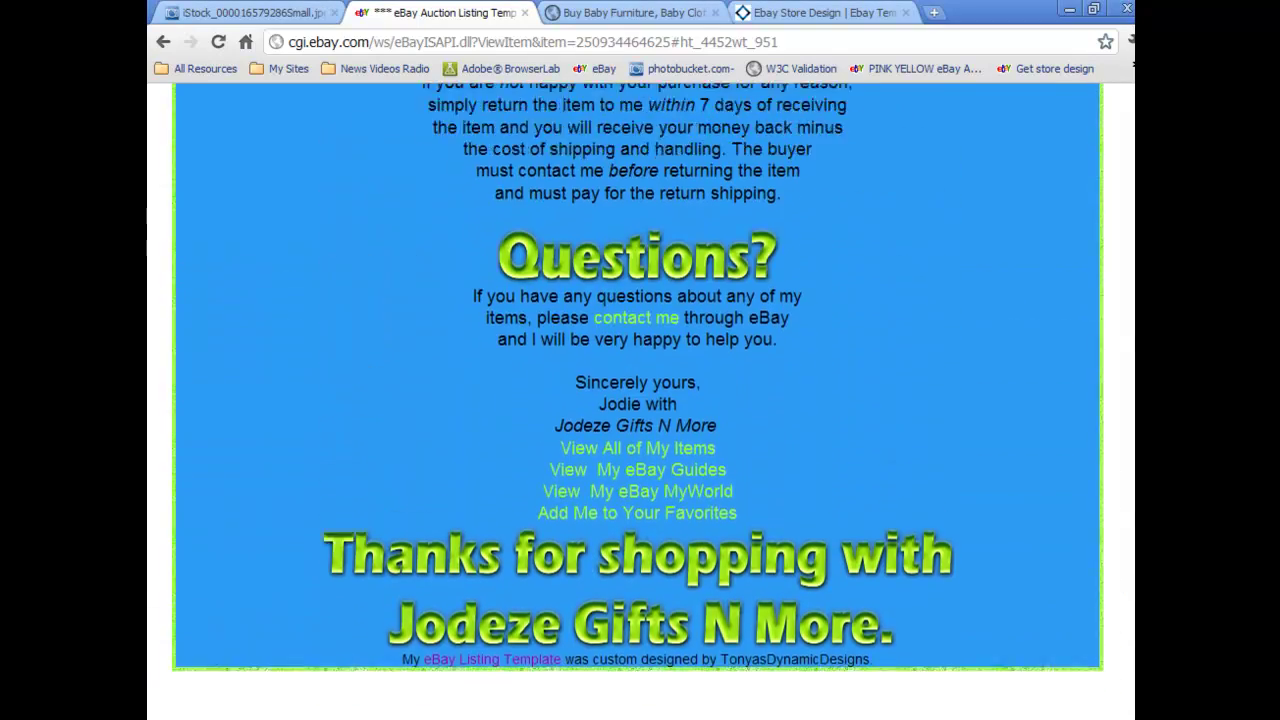
scroll(640, 400, "up", 12)
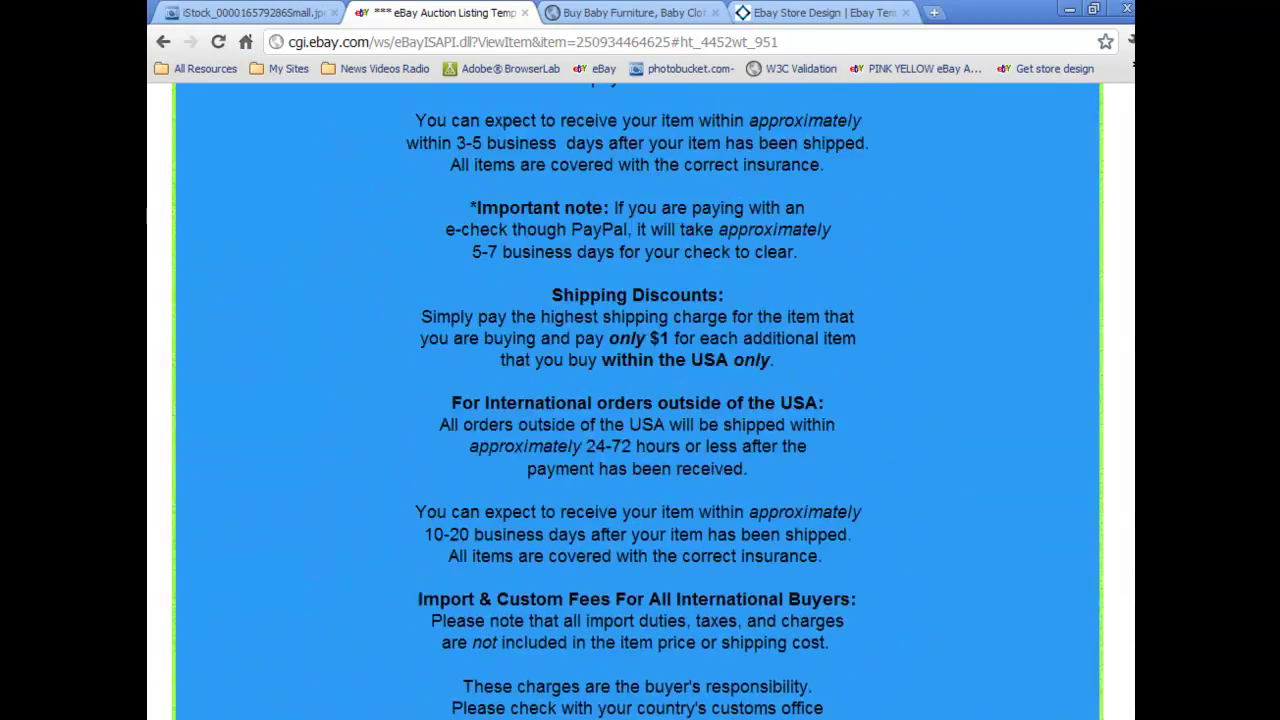
scroll(640, 400, "up", 10)
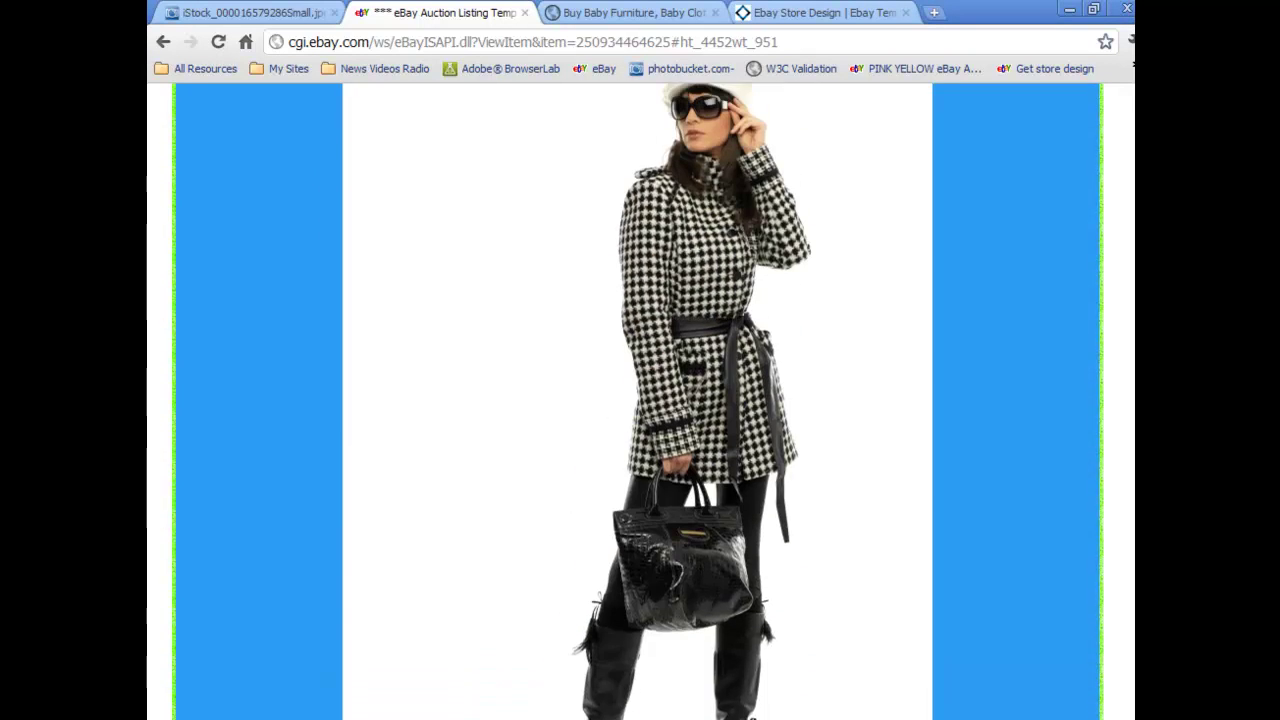
Recheck the revised listing from the item photo up to the title and price details, including the template below.
scroll(640, 400, "up", 6)
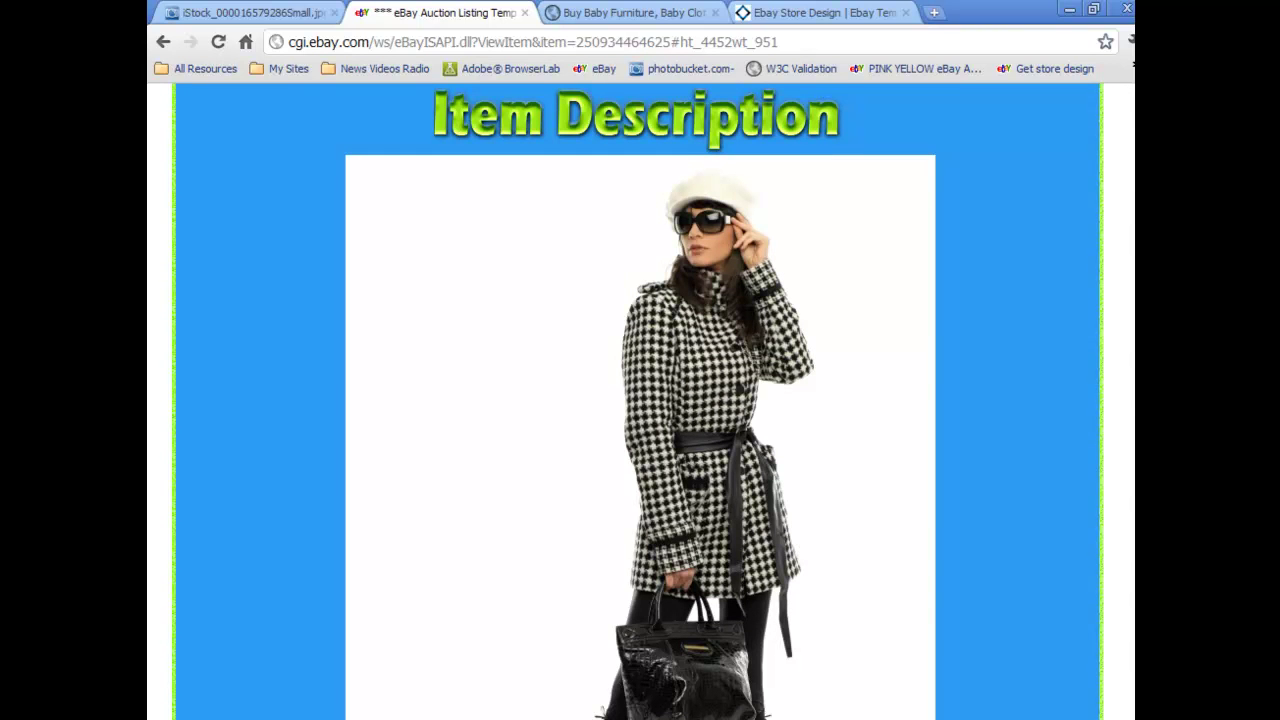
scroll(640, 400, "up", 8)
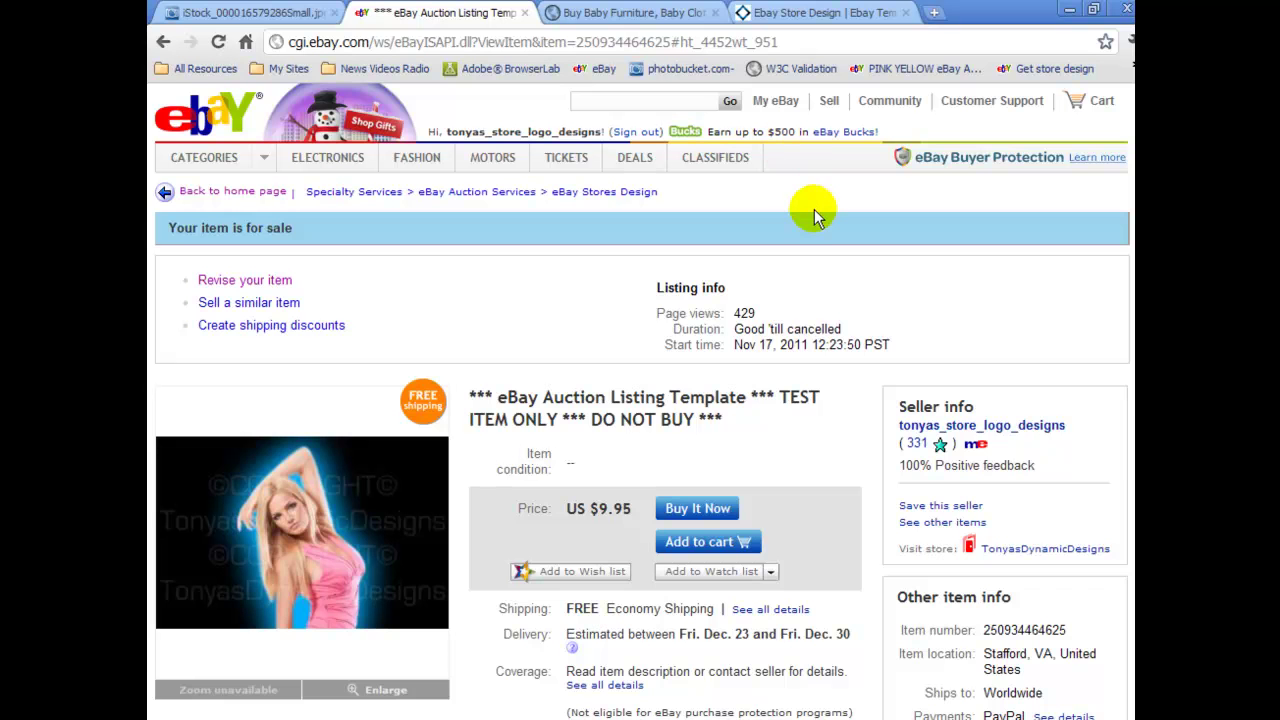
scroll(640, 400, "down", 10)
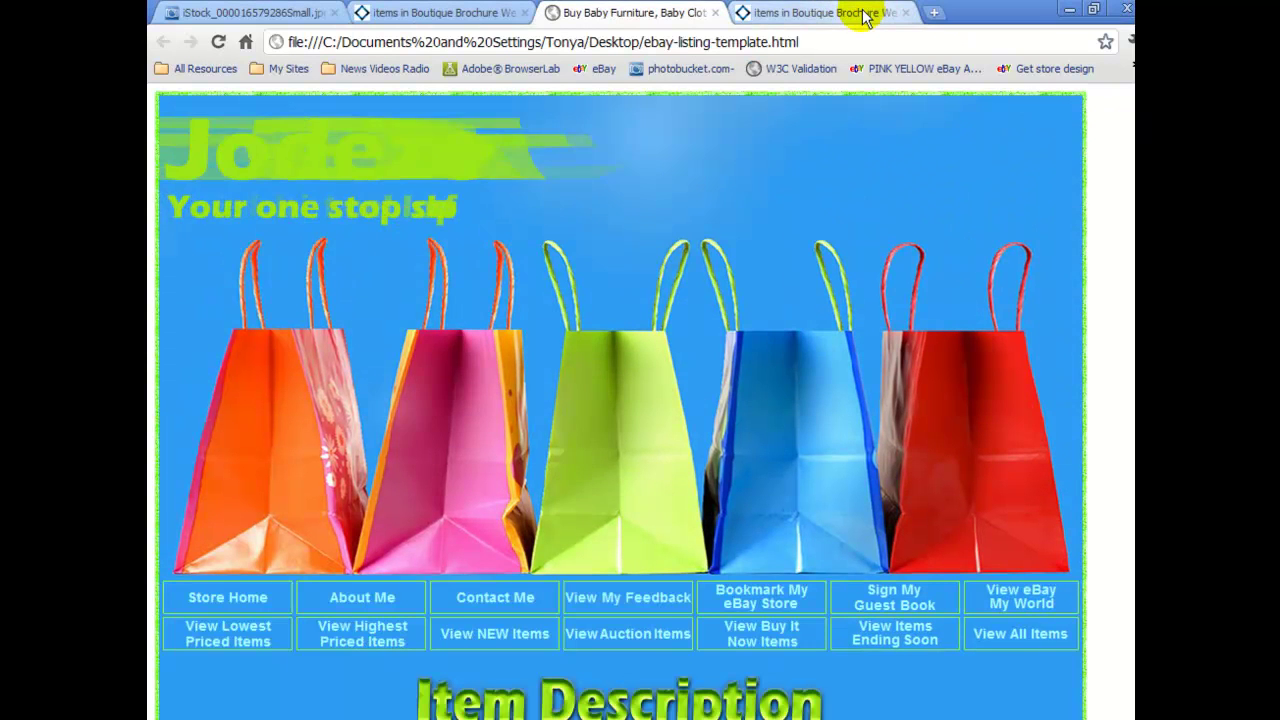
Go from the eBay store to My eBay and open the store's Listing Frame settings in Marketing Tools.
left_click(860, 14)
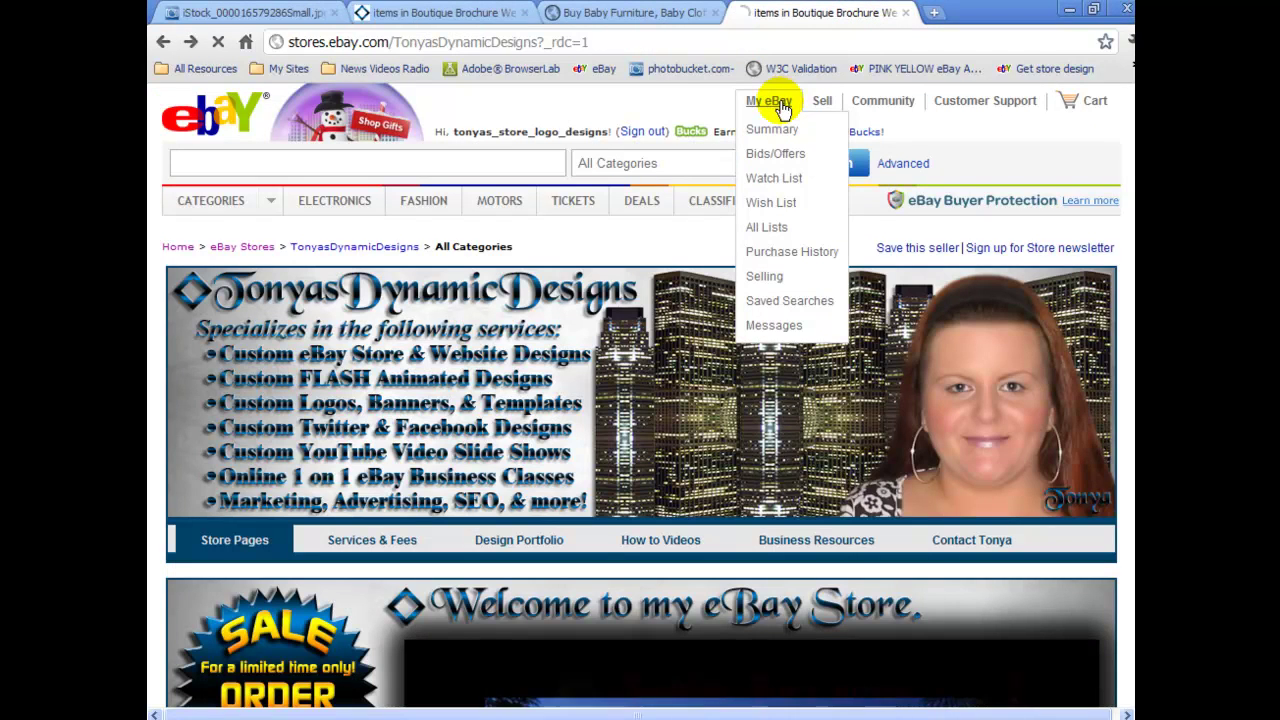
left_click(768, 102)
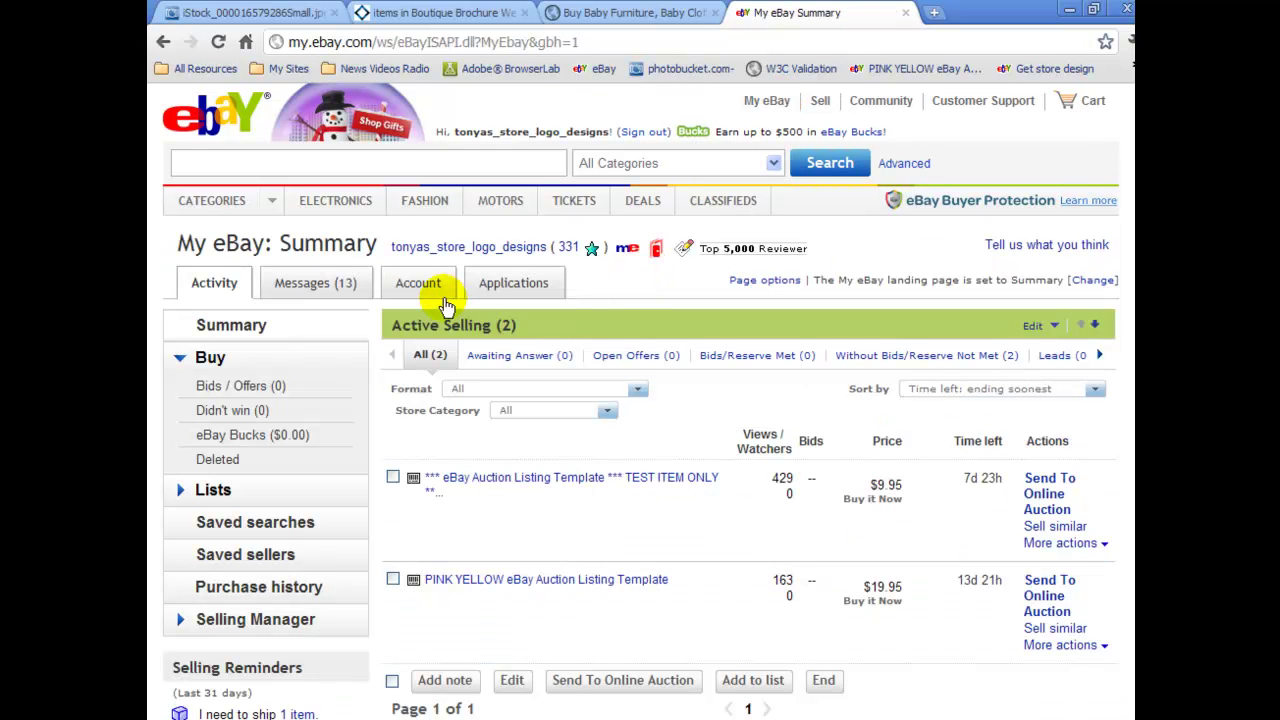
mouse_move(435, 295)
left_click(520, 528)
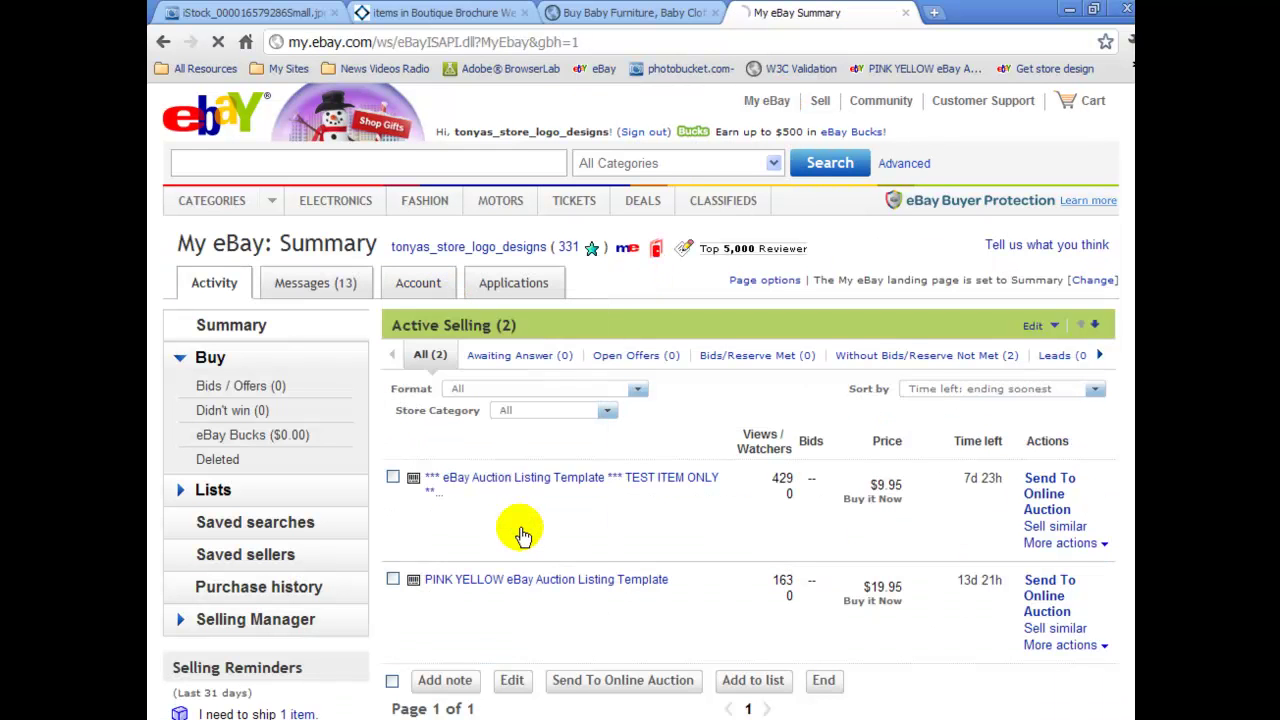
scroll(350, 505, "down", 3)
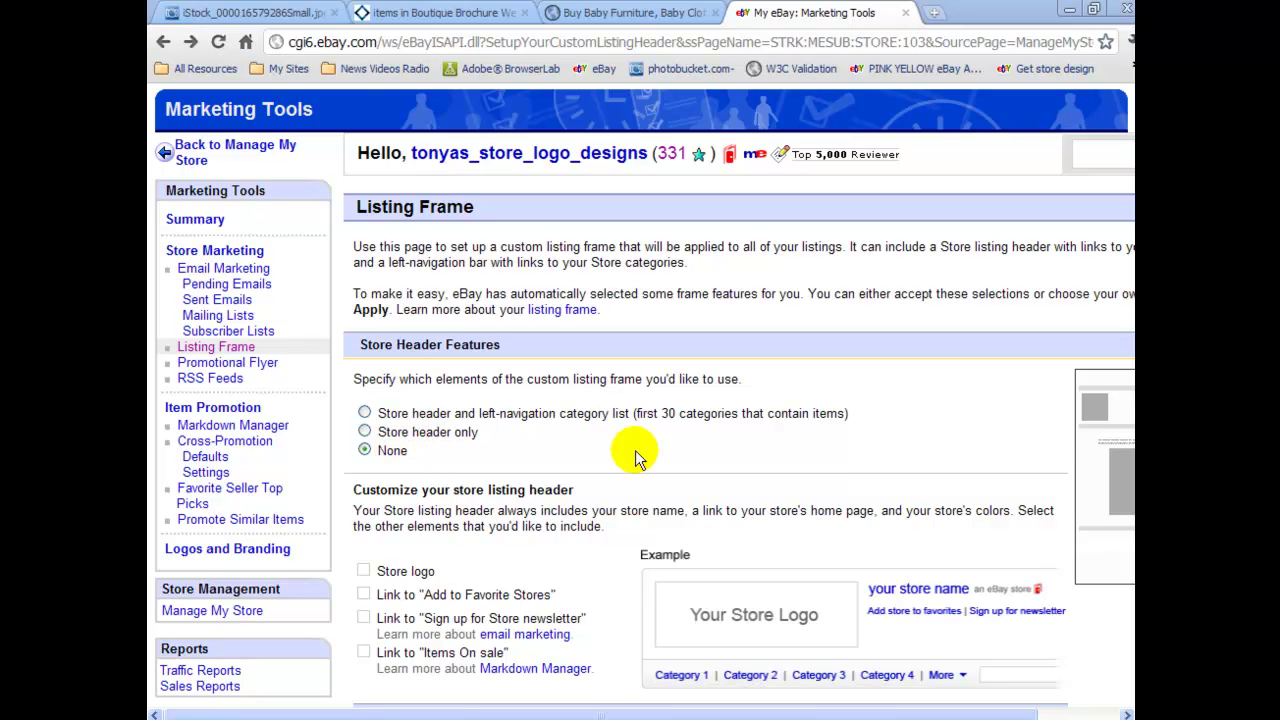
Review the Listing Frame's header, store link and left-navigation options without changing them, and open the seller's eBay store.
scroll(677, 551, "down", 9)
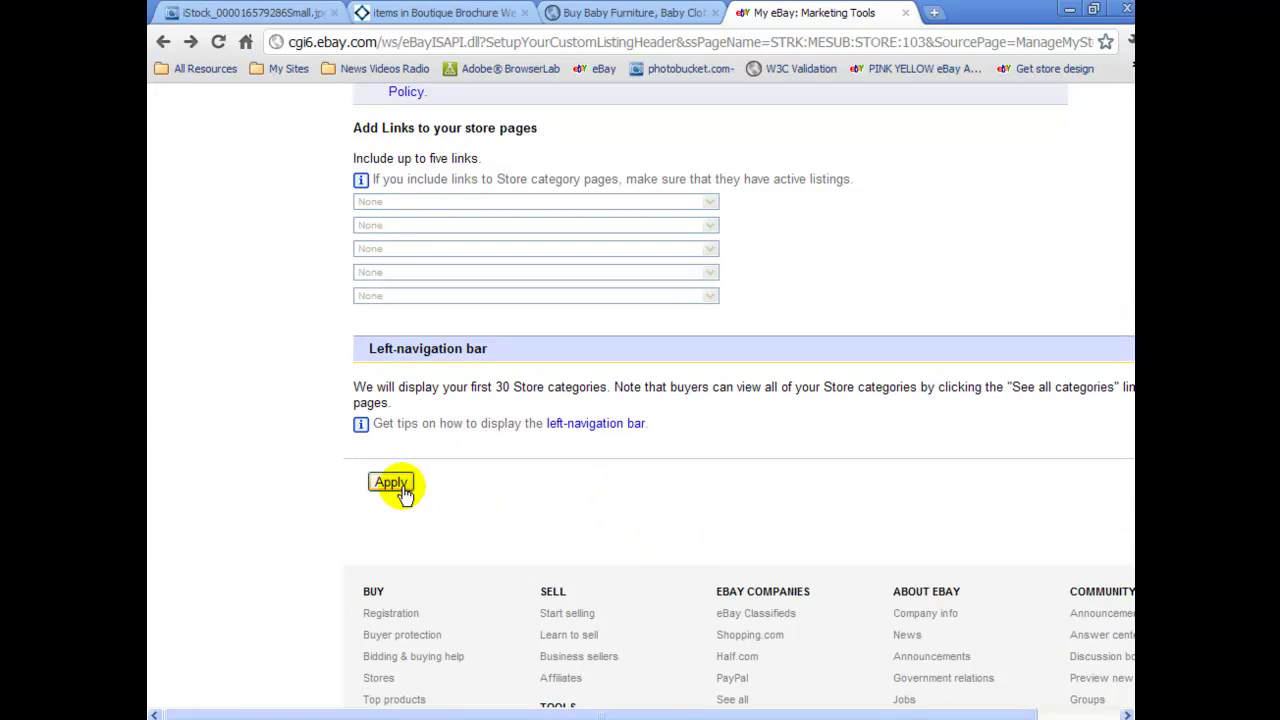
scroll(560, 330, "up", 10)
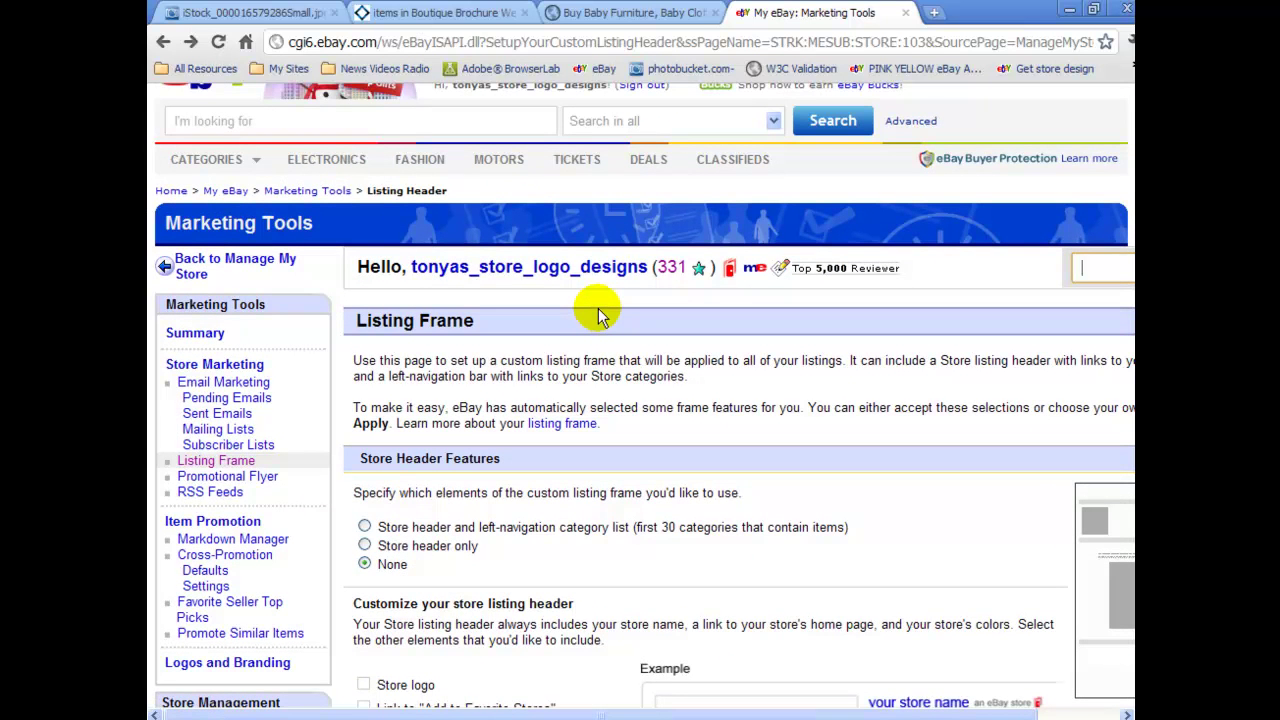
left_click(730, 268)
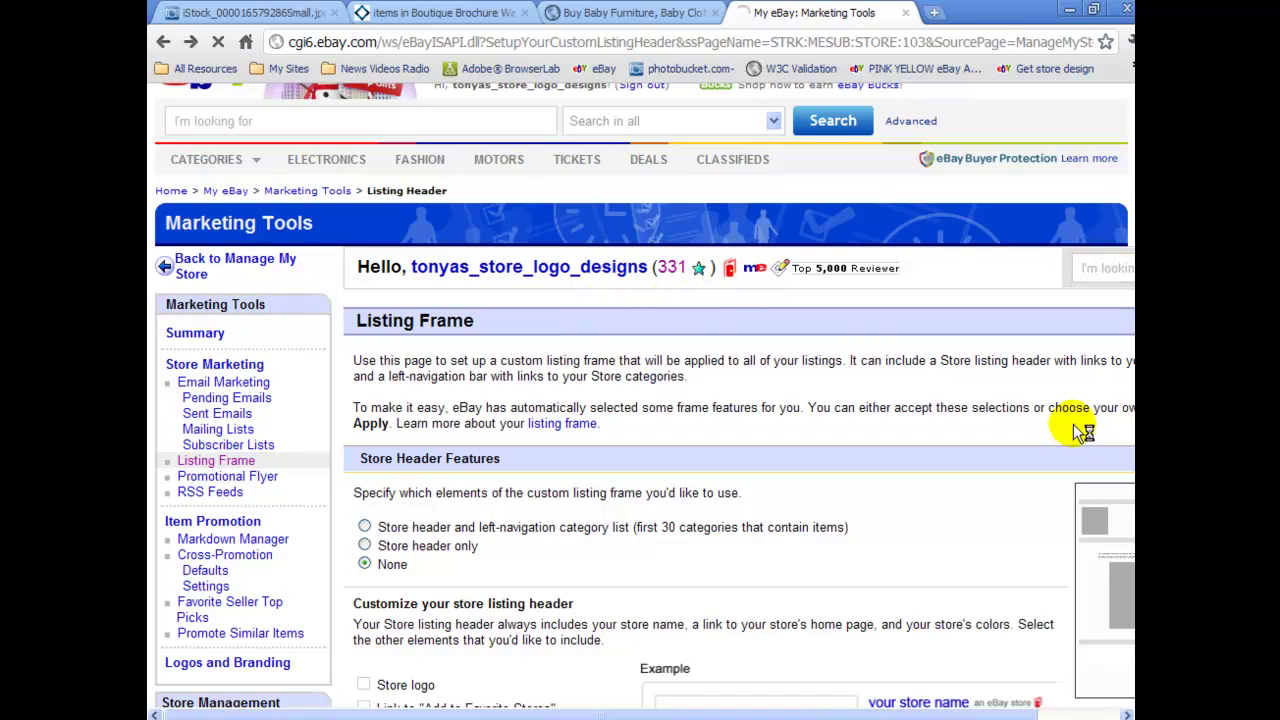